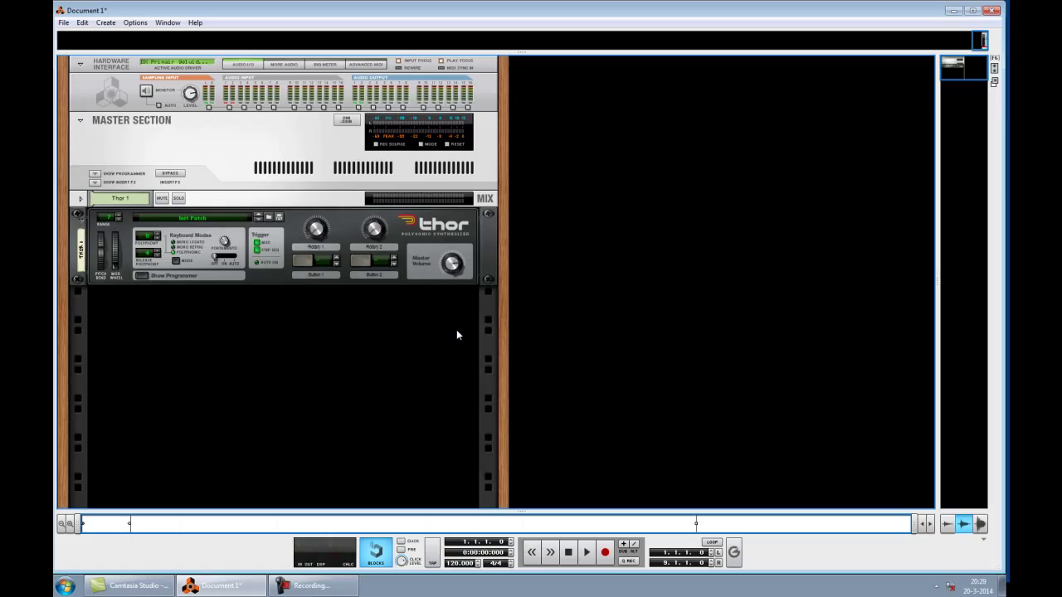
- Add a Matrix Pattern Sequencer below the Thor and briefly run its pattern to hear it
{"action": "right_click", "coordinate": [457, 331]}
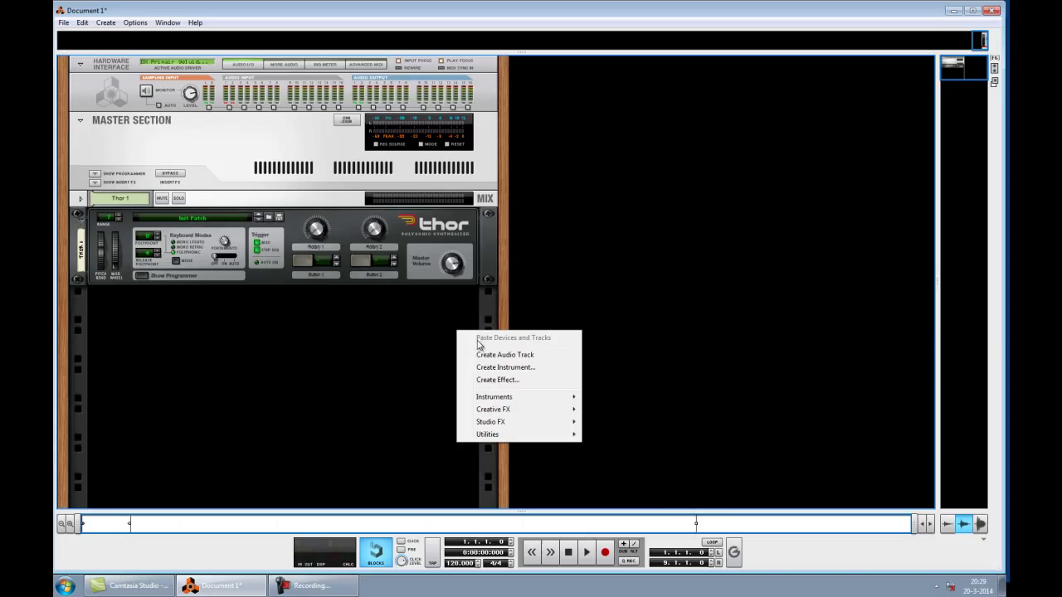
{"action": "mouse_move", "coordinate": [508, 397]}
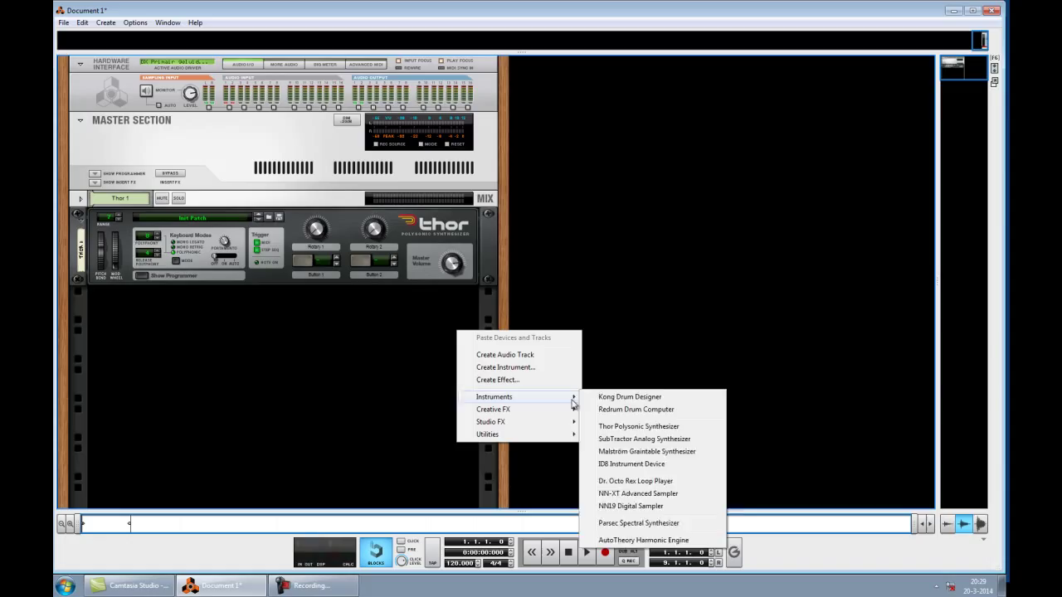
{"action": "mouse_move", "coordinate": [560, 437]}
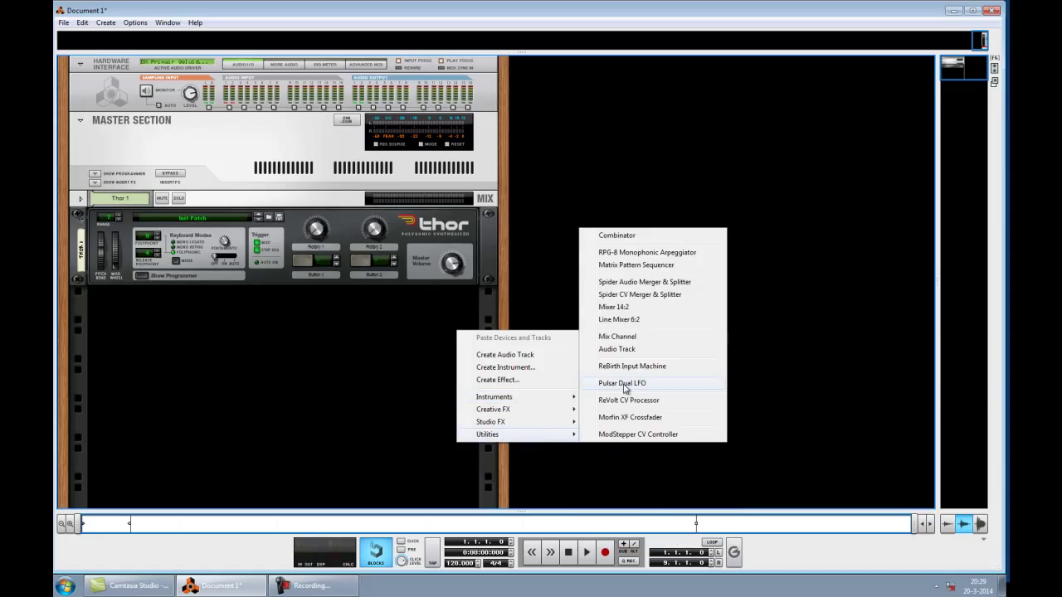
{"action": "left_click", "coordinate": [619, 266]}
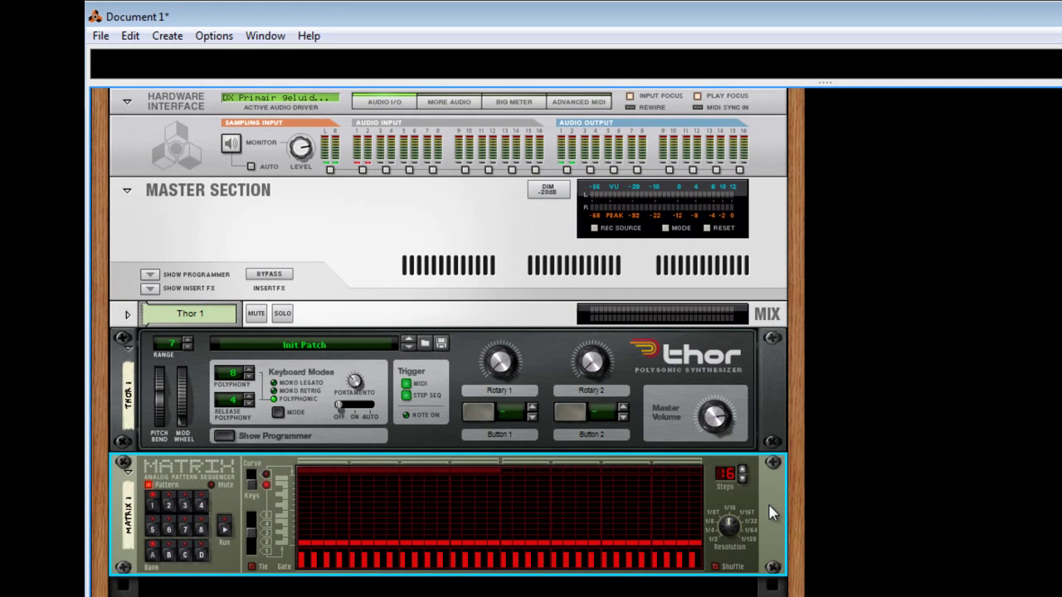
{"action": "left_click_drag", "start_coordinate": [728, 542], "coordinate": [723, 531]}
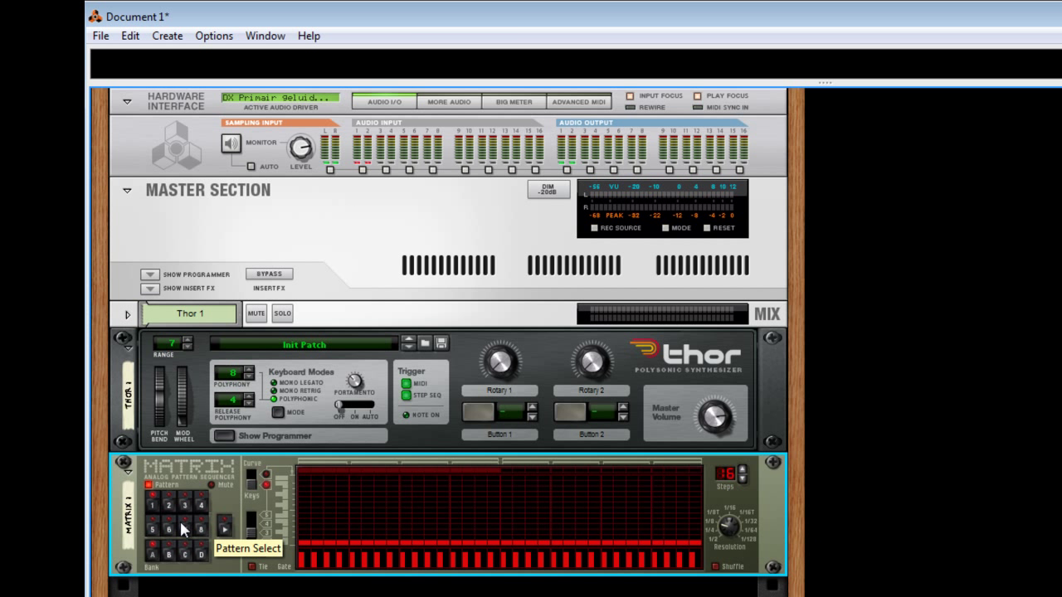
{"action": "left_click", "coordinate": [217, 529]}
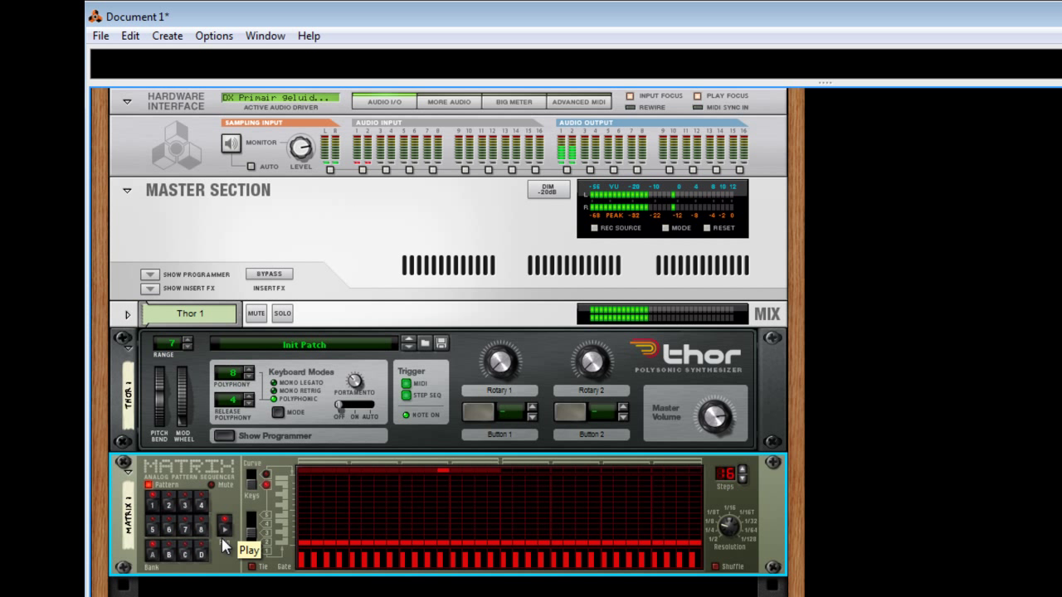
{"action": "left_click", "coordinate": [222, 533]}
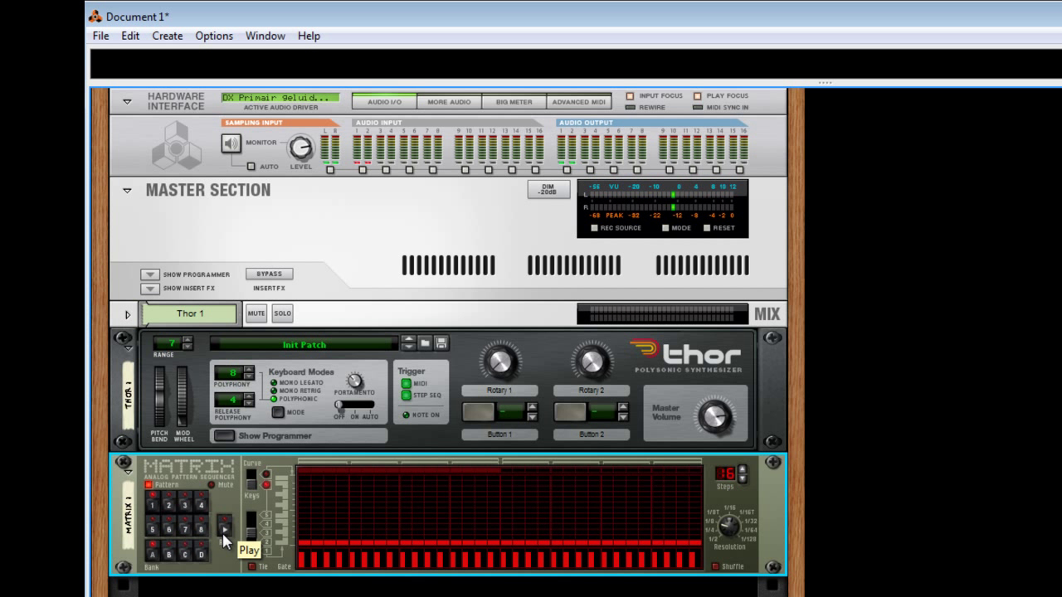
- Add a second Thor Polysonic Synthesizer below the Matrix and reveal its programmer with the step sequencer
{"action": "right_click", "coordinate": [462, 523]}
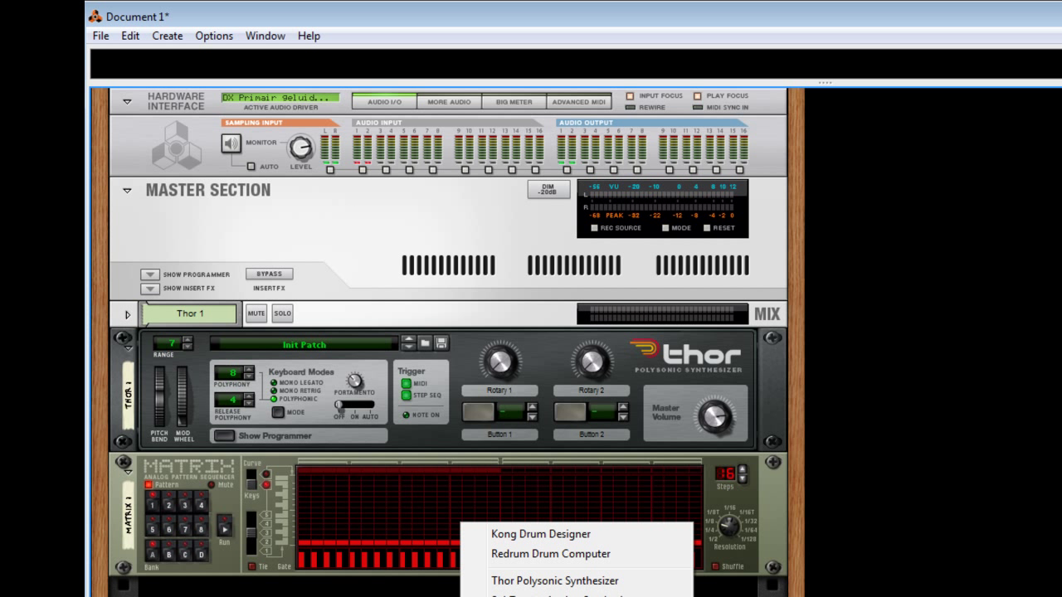
{"action": "left_click", "coordinate": [538, 581]}
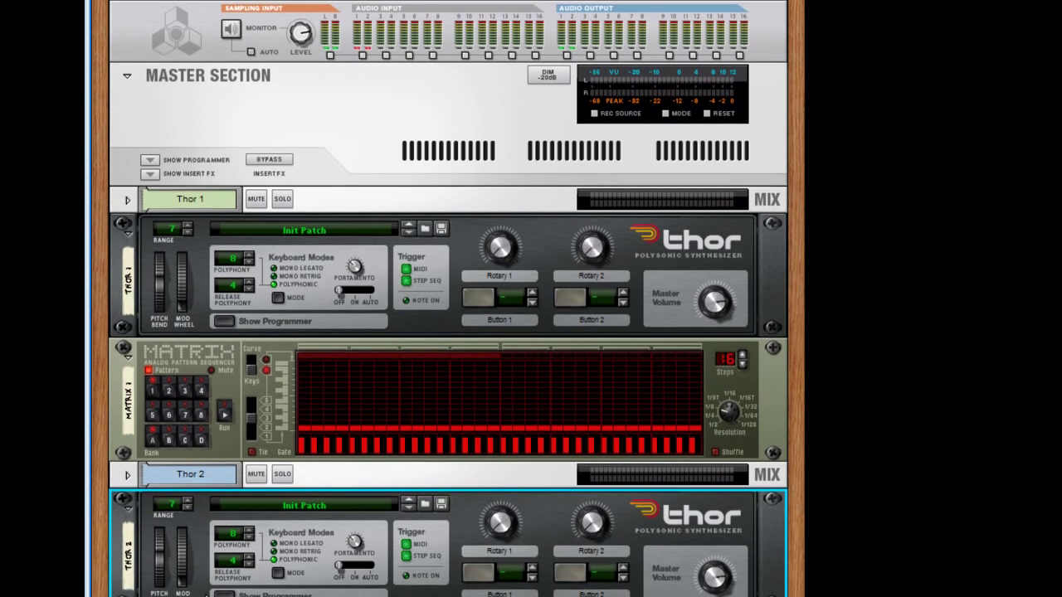
{"action": "left_click", "coordinate": [245, 592]}
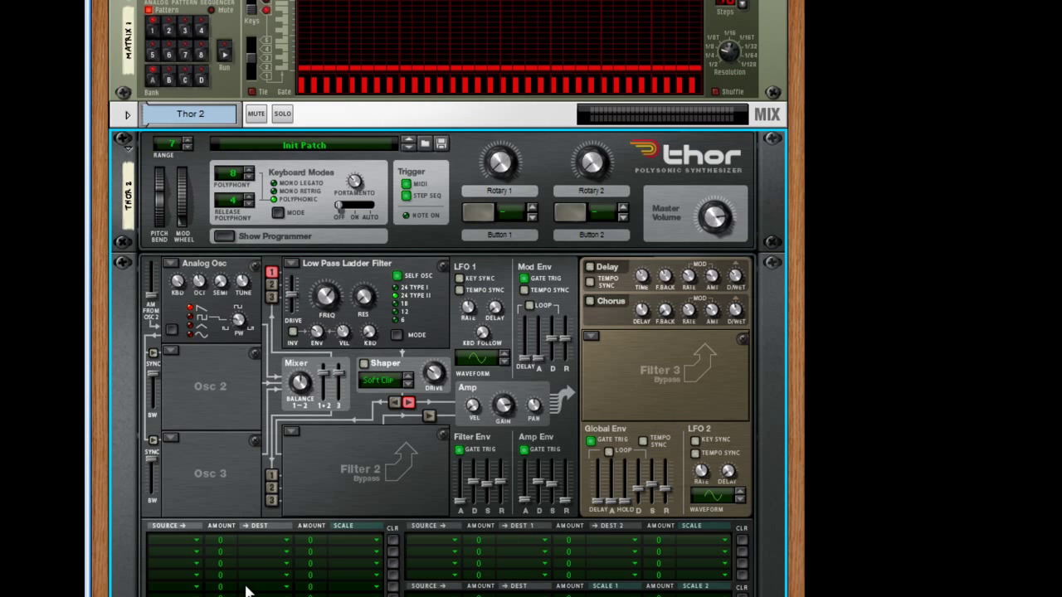
{"action": "scroll", "coordinate": [245, 497], "scroll_direction": "down", "scroll_amount": 2}
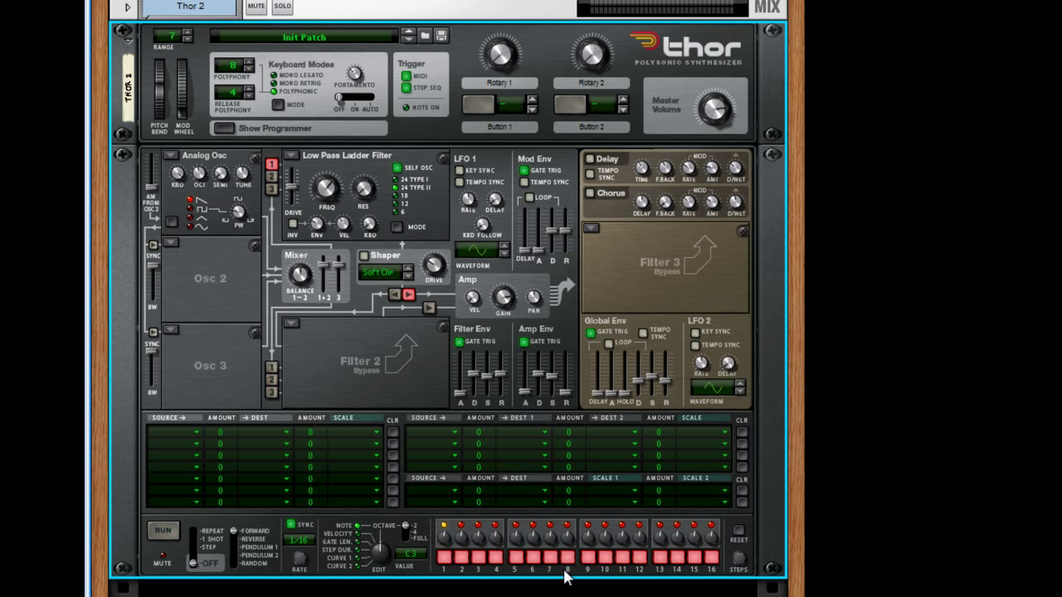
- Set the second Thor's step sequencer to Repeat with a synced rate of 1/8, running it briefly before and after the rate change
{"action": "left_click_drag", "start_coordinate": [192, 561], "coordinate": [191, 537]}
{"action": "left_click", "coordinate": [159, 531]}
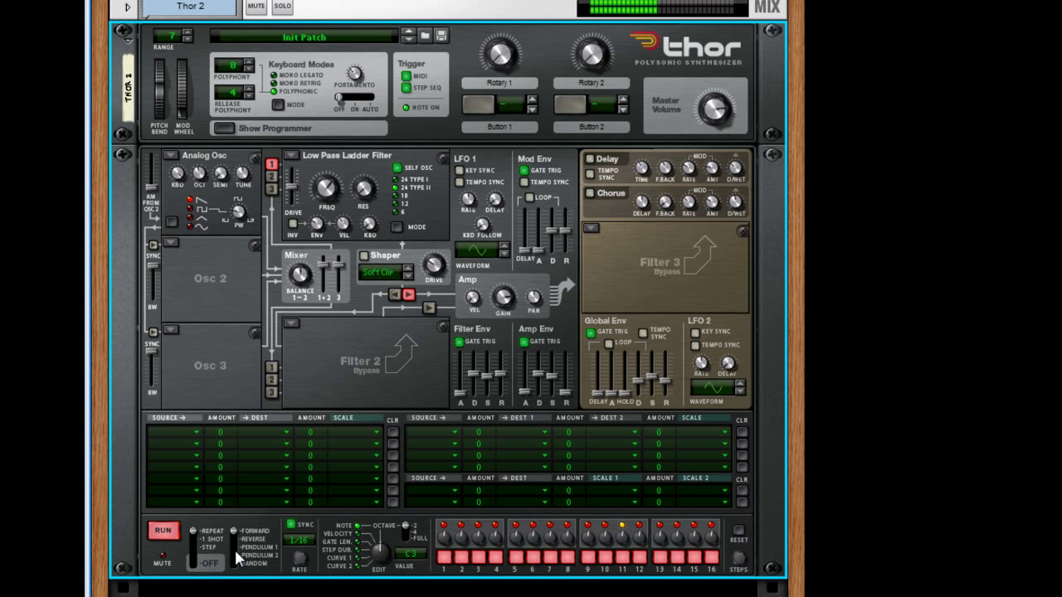
{"action": "left_click", "coordinate": [170, 531]}
{"action": "left_click_drag", "start_coordinate": [308, 571], "coordinate": [303, 596]}
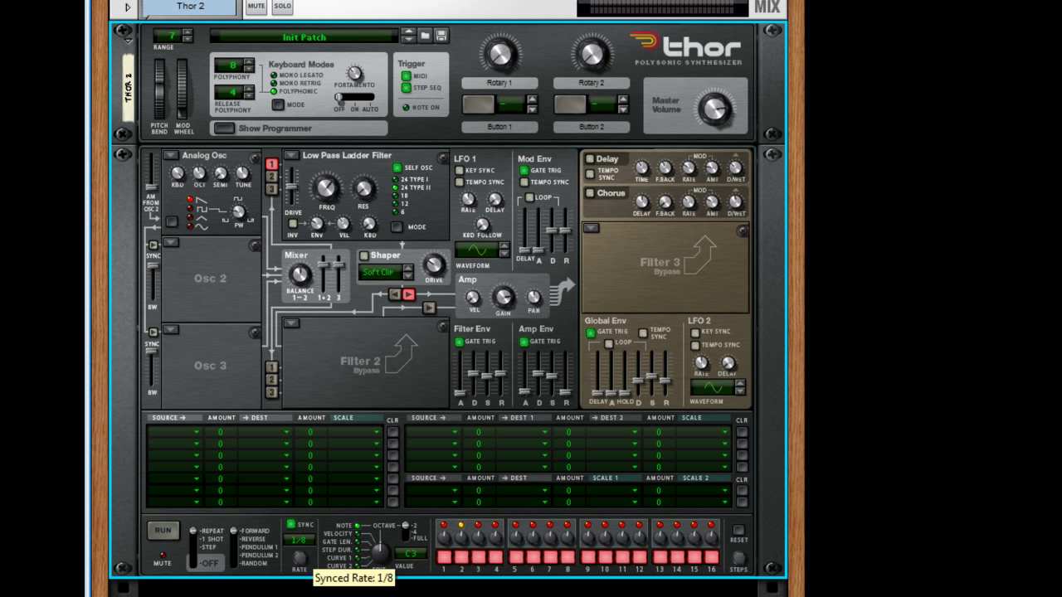
{"action": "left_click", "coordinate": [162, 535]}
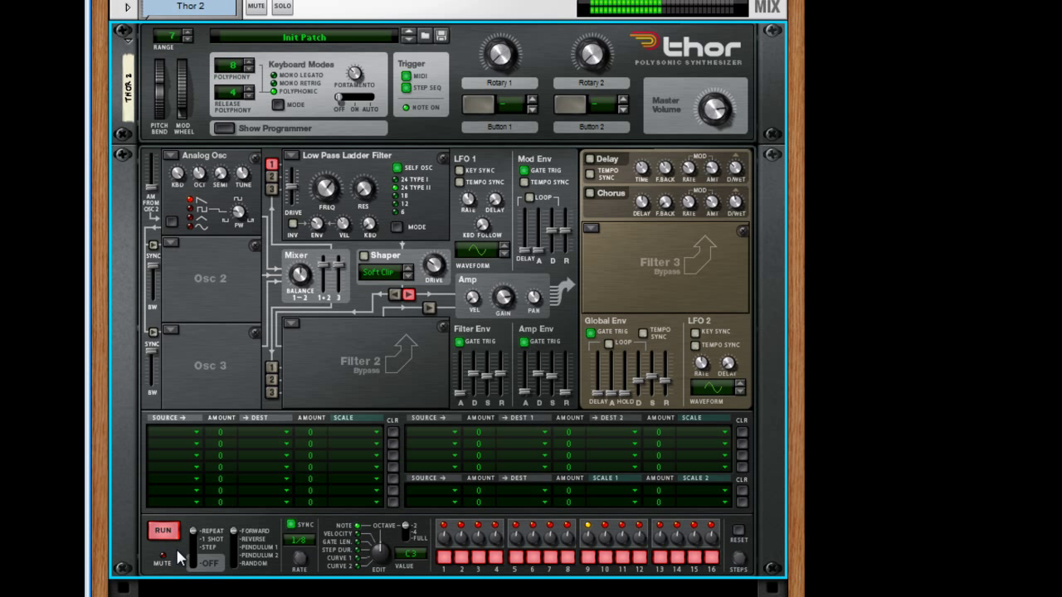
{"action": "left_click", "coordinate": [171, 538]}
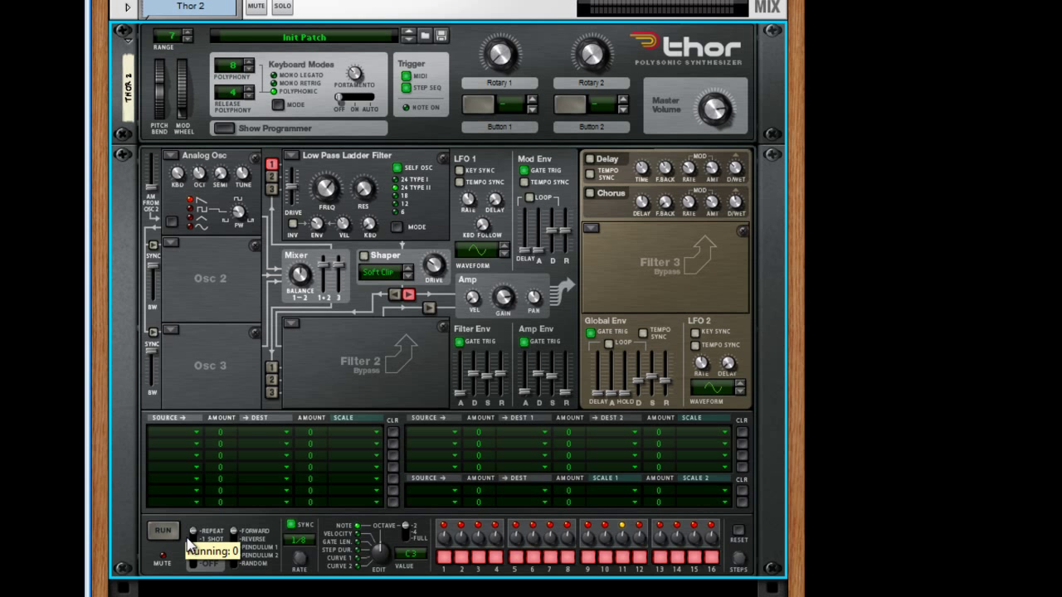
{"action": "scroll", "coordinate": [260, 522], "scroll_direction": "up", "scroll_amount": 7}
{"action": "left_click", "coordinate": [243, 266]}
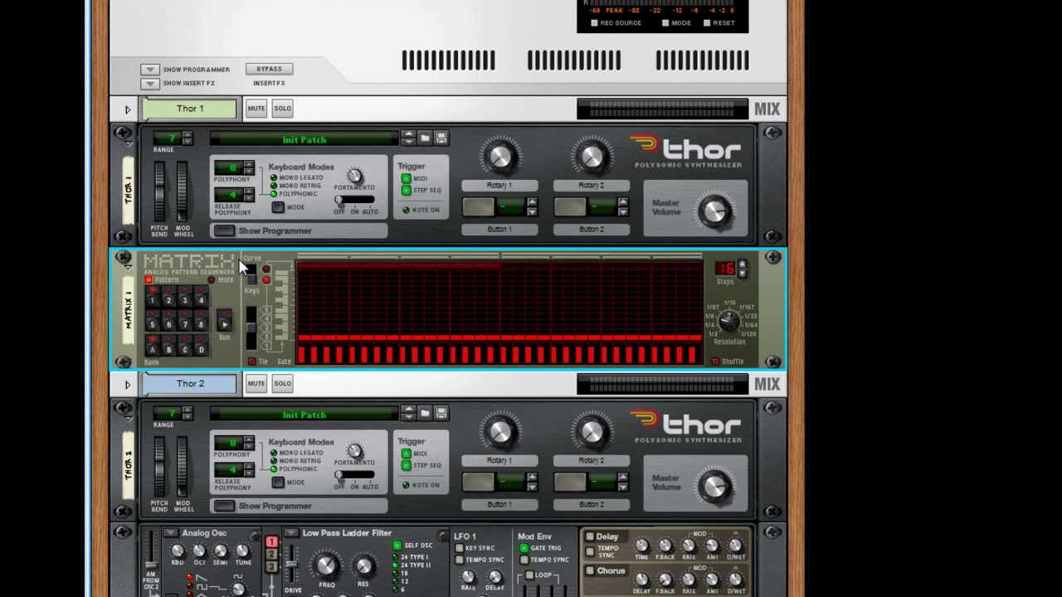
{"action": "scroll", "coordinate": [360, 387], "scroll_direction": "down", "scroll_amount": 8}
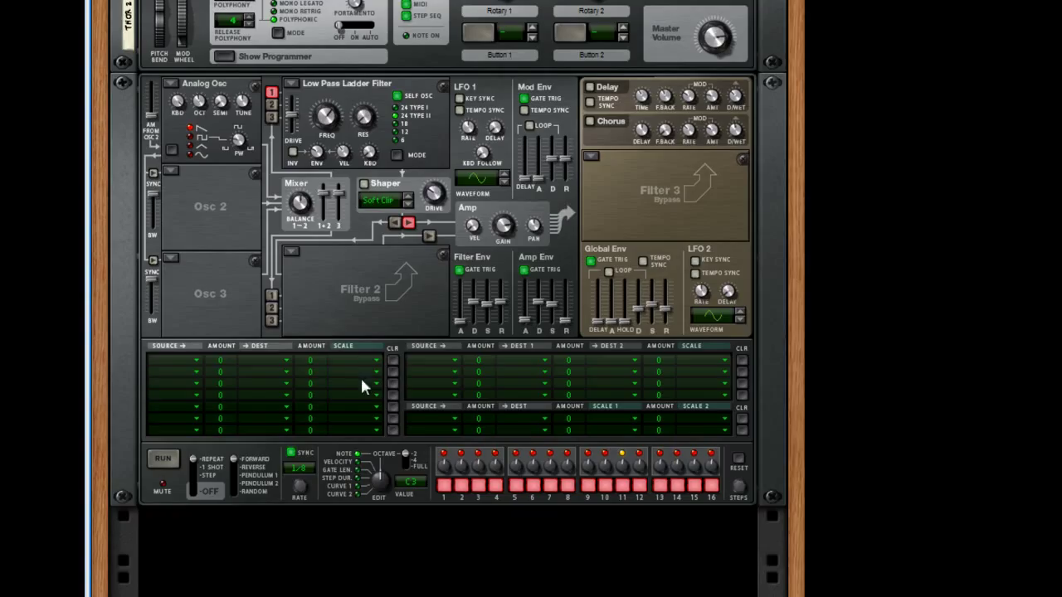
- Add a Thor Polysonic Synthesizer inside the empty Combinator
{"action": "left_click", "coordinate": [284, 299]}
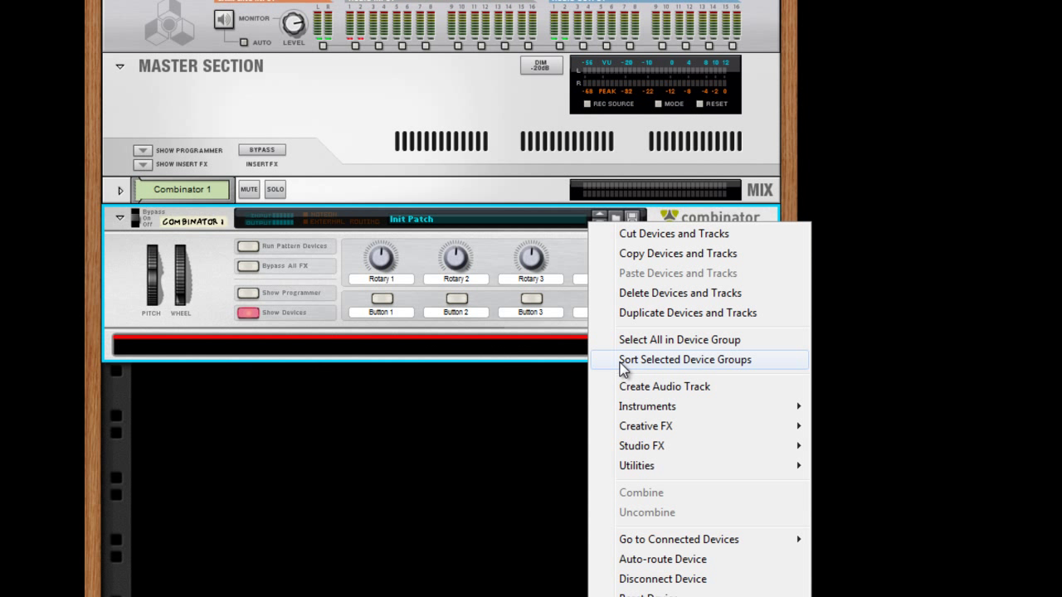
{"action": "mouse_move", "coordinate": [655, 412]}
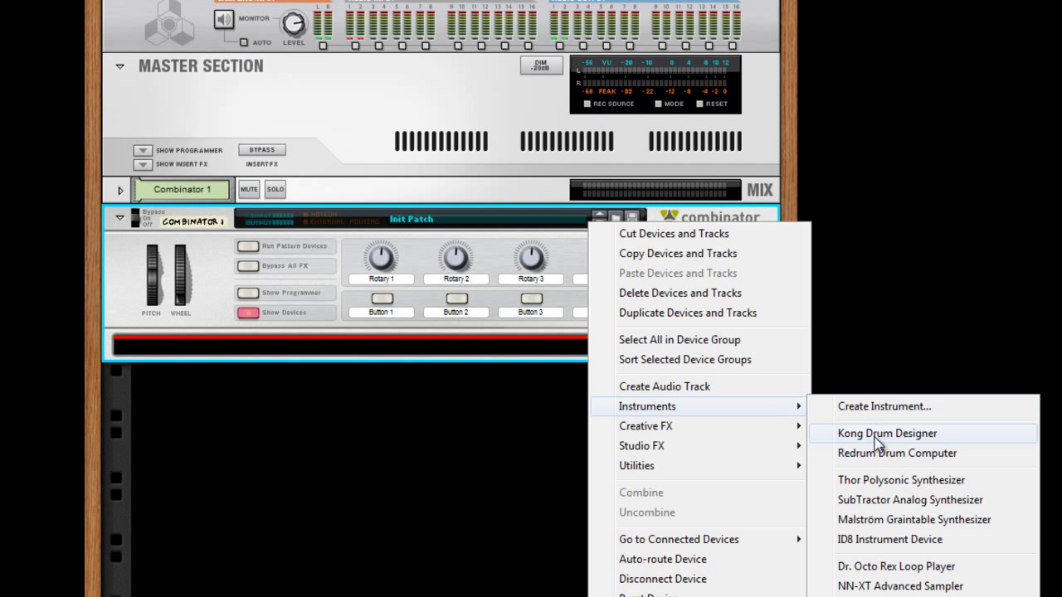
{"action": "left_click", "coordinate": [867, 480]}
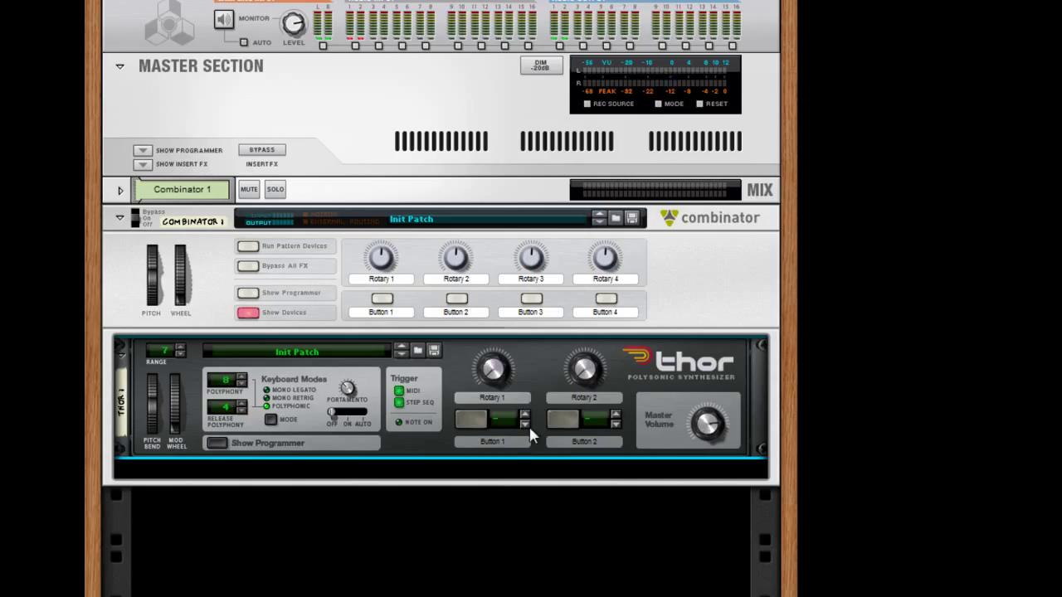
- Add a Spider Audio Merger & Splitter below the Thor inside the Combinator
{"action": "right_click", "coordinate": [538, 467]}
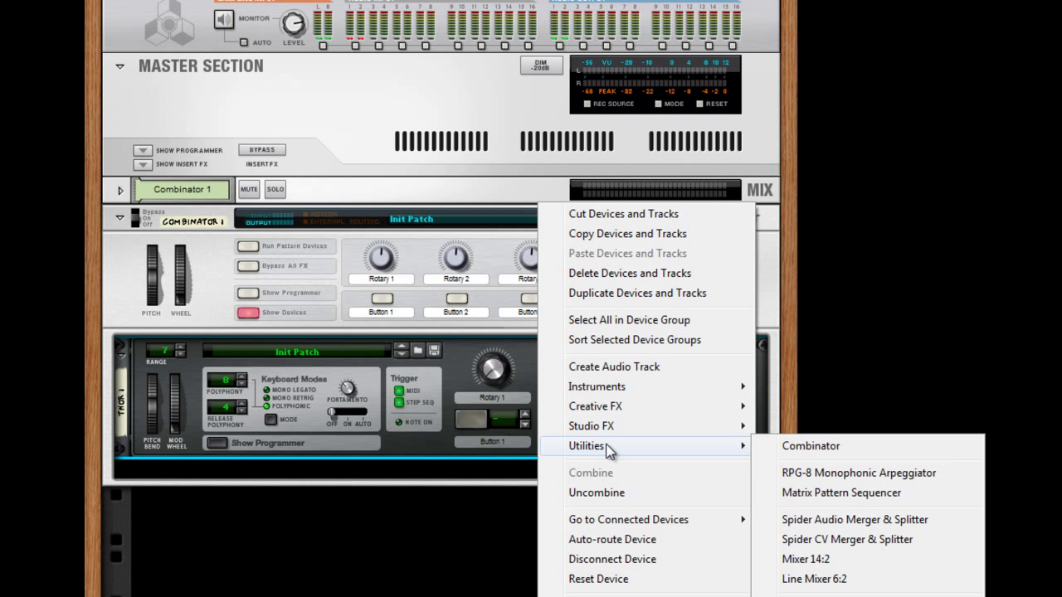
{"action": "mouse_move", "coordinate": [673, 446]}
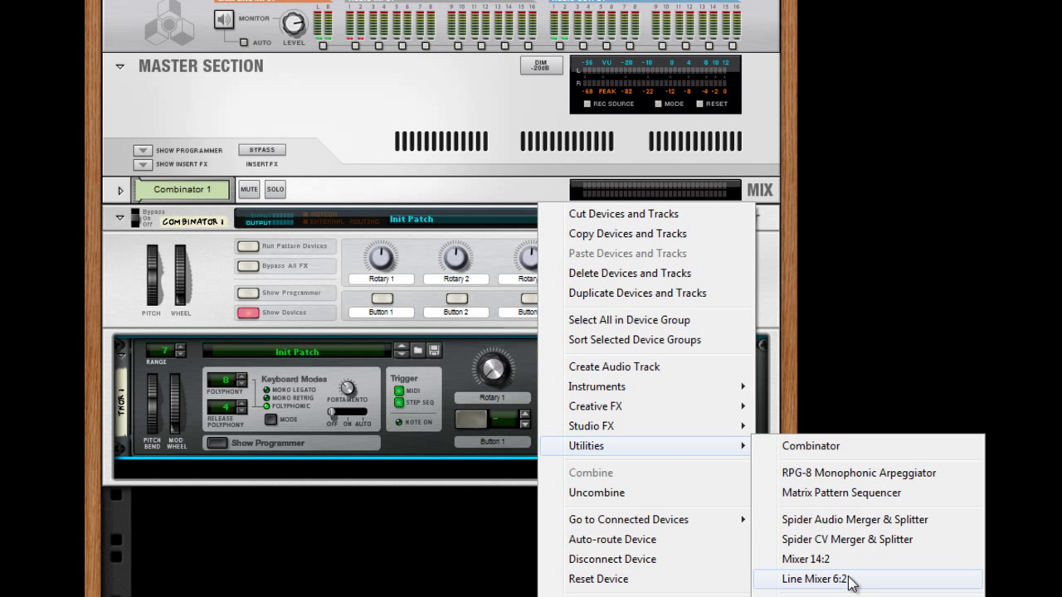
{"action": "left_click", "coordinate": [880, 521]}
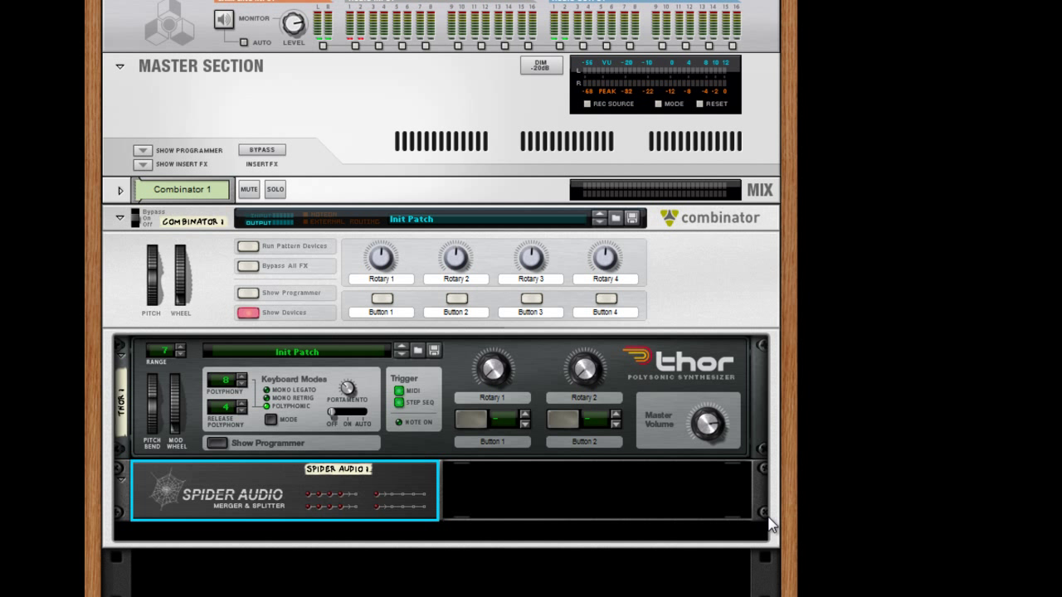
- Add a Matrix Pattern Sequencer below the Spider Audio, check its cabling to the Thor, and briefly run its pattern
{"action": "right_click", "coordinate": [770, 525]}
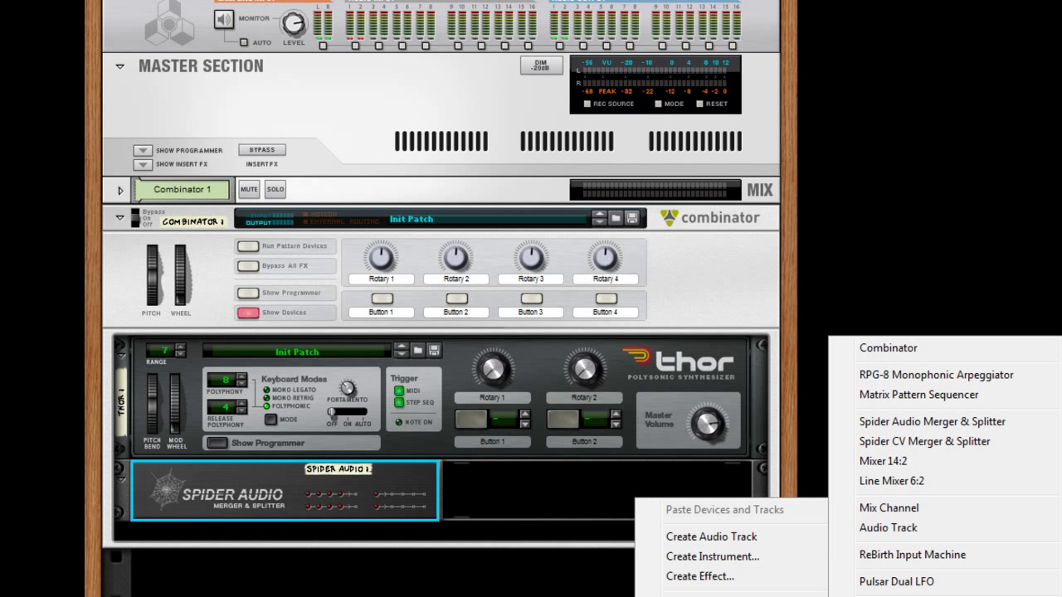
{"action": "left_click", "coordinate": [913, 398]}
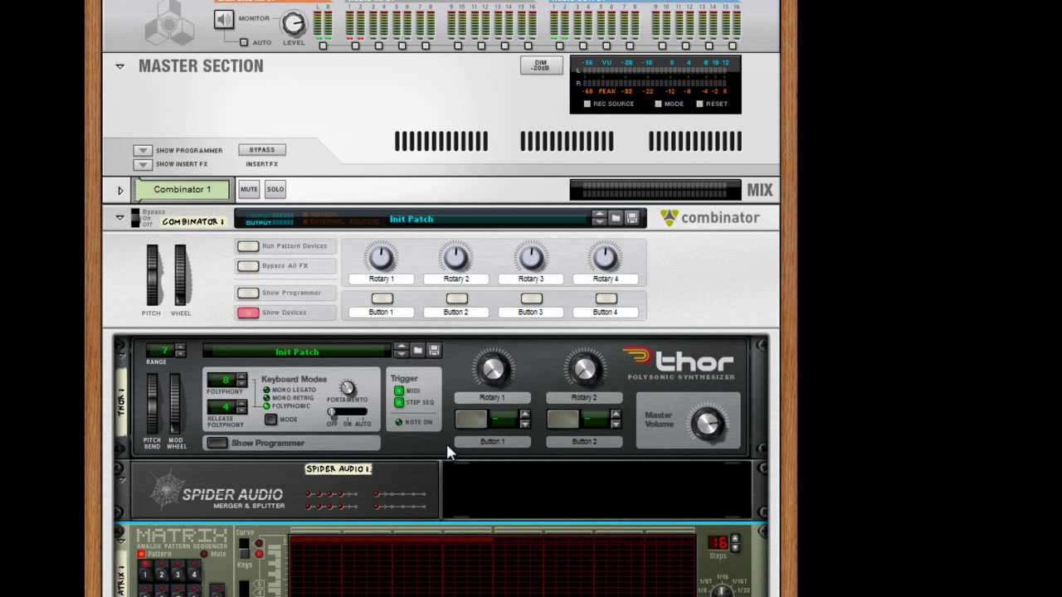
{"action": "key", "text": "Tab"}
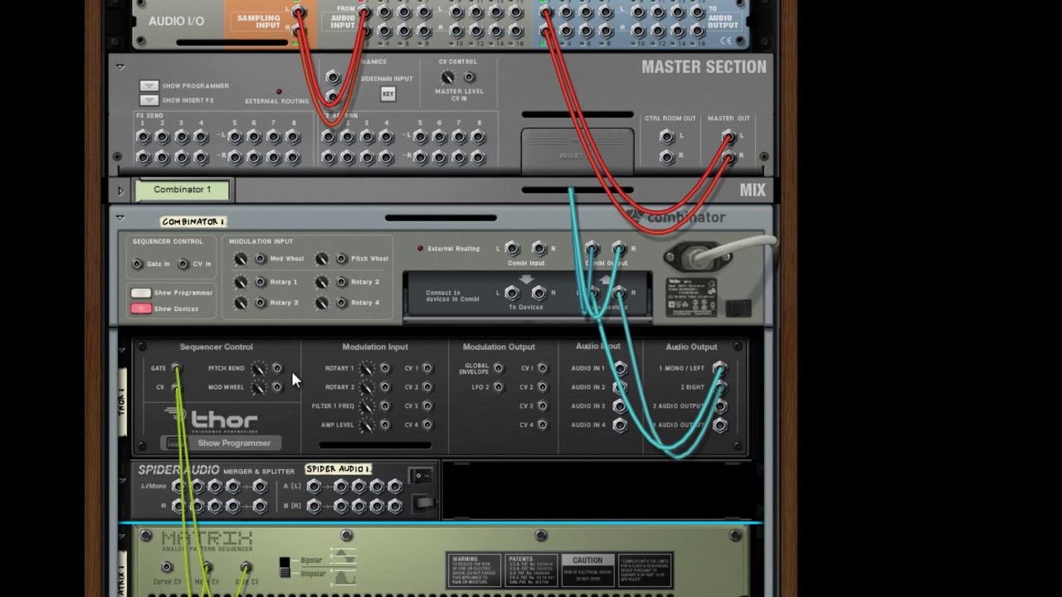
{"action": "scroll", "coordinate": [292, 379], "scroll_direction": "down", "scroll_amount": 3}
{"action": "key", "text": "Tab"}
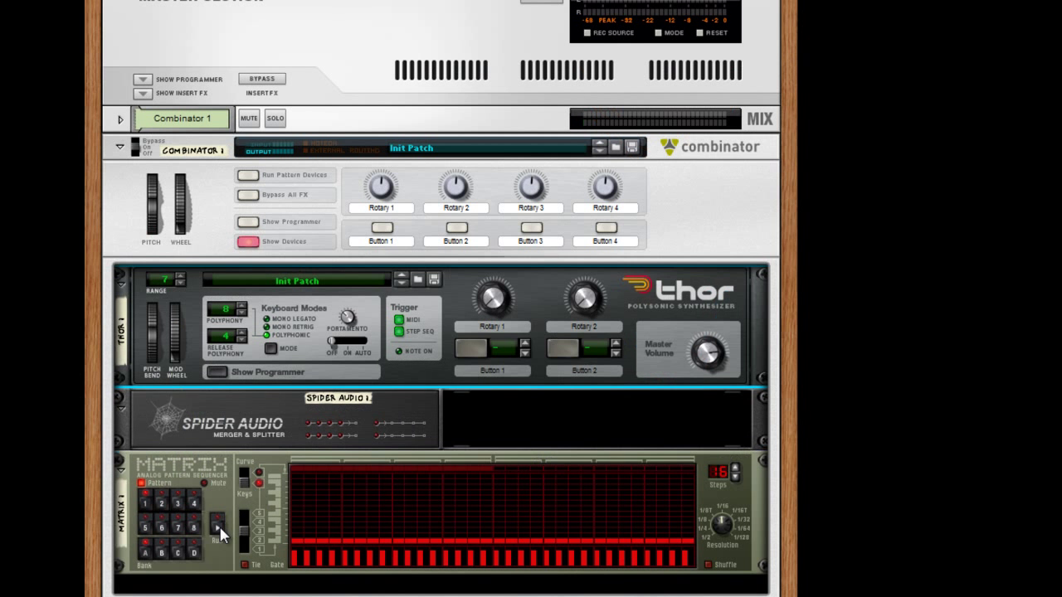
{"action": "left_click", "coordinate": [218, 528]}
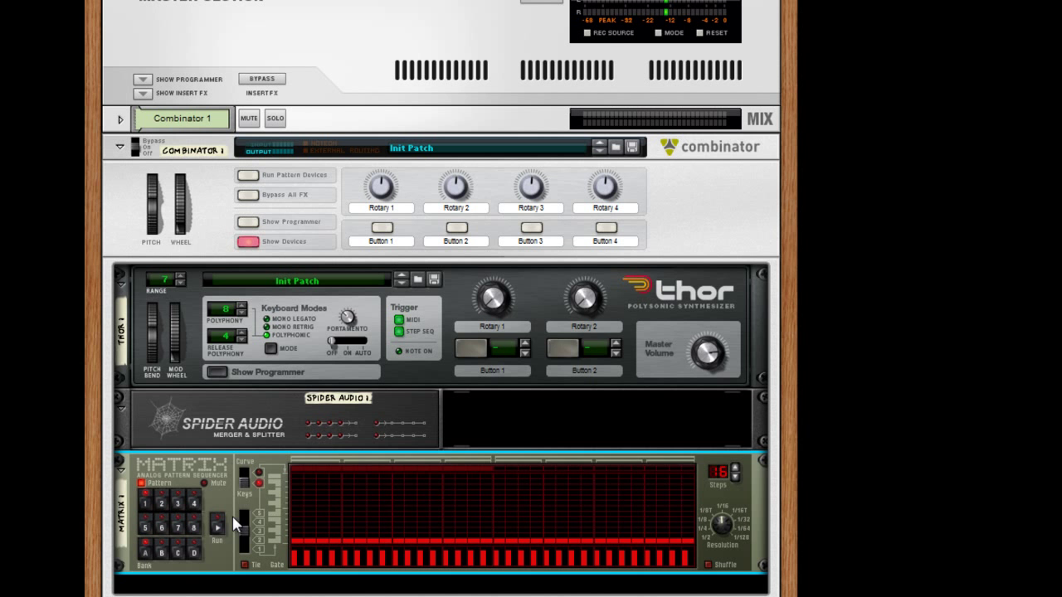
- Insert a Mixer 14:2 between the Spider Audio and the Matrix, and check the connections on the rack's rear
{"action": "right_click", "coordinate": [503, 407]}
{"action": "mouse_move", "coordinate": [553, 577]}
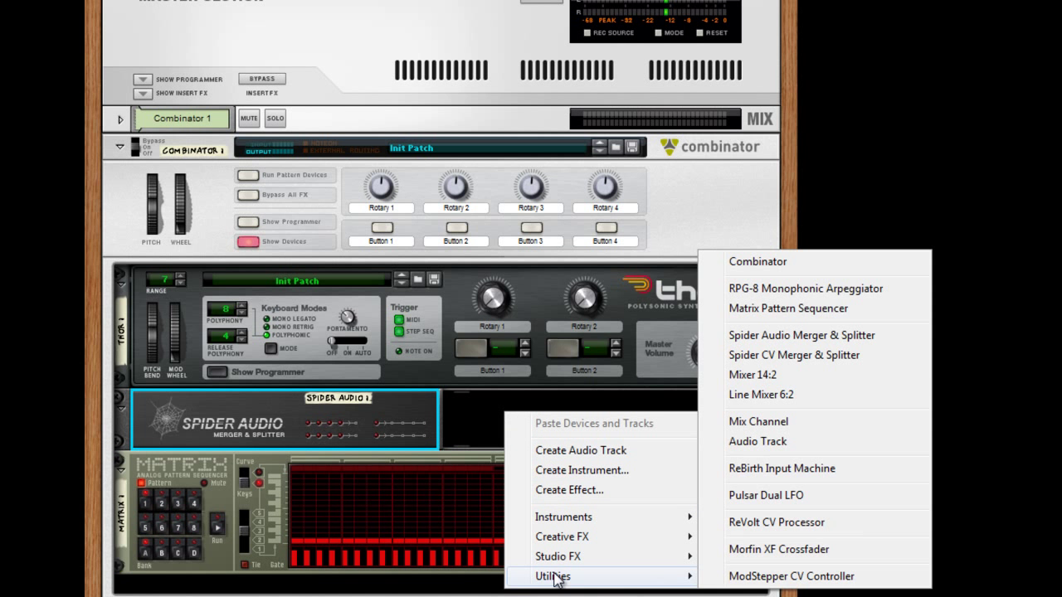
{"action": "left_click", "coordinate": [803, 374]}
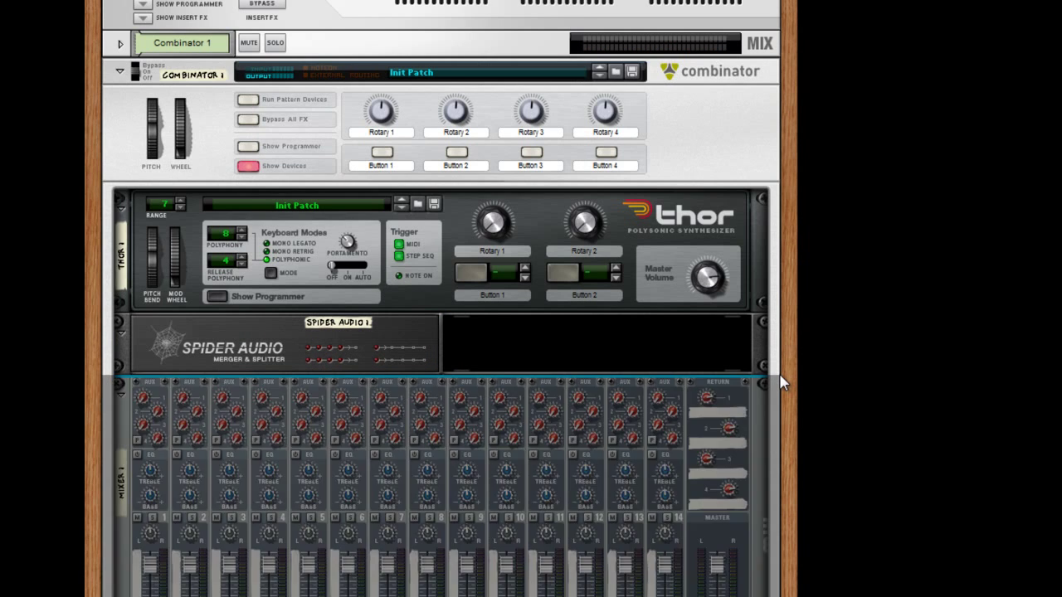
{"action": "key", "text": "Tab"}
{"action": "key", "text": "Tab"}
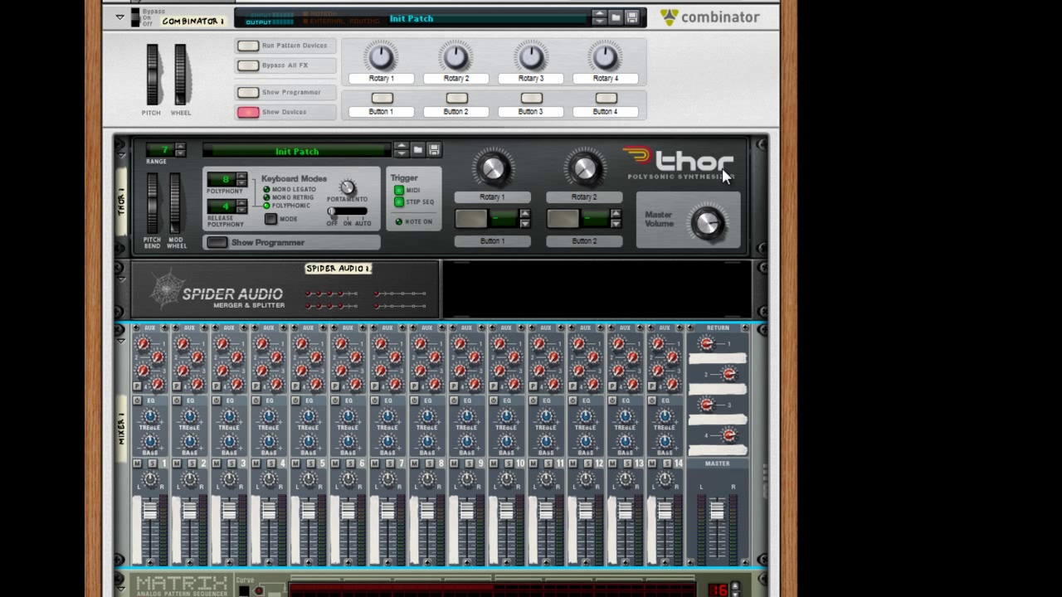
{"action": "right_click", "coordinate": [653, 278]}
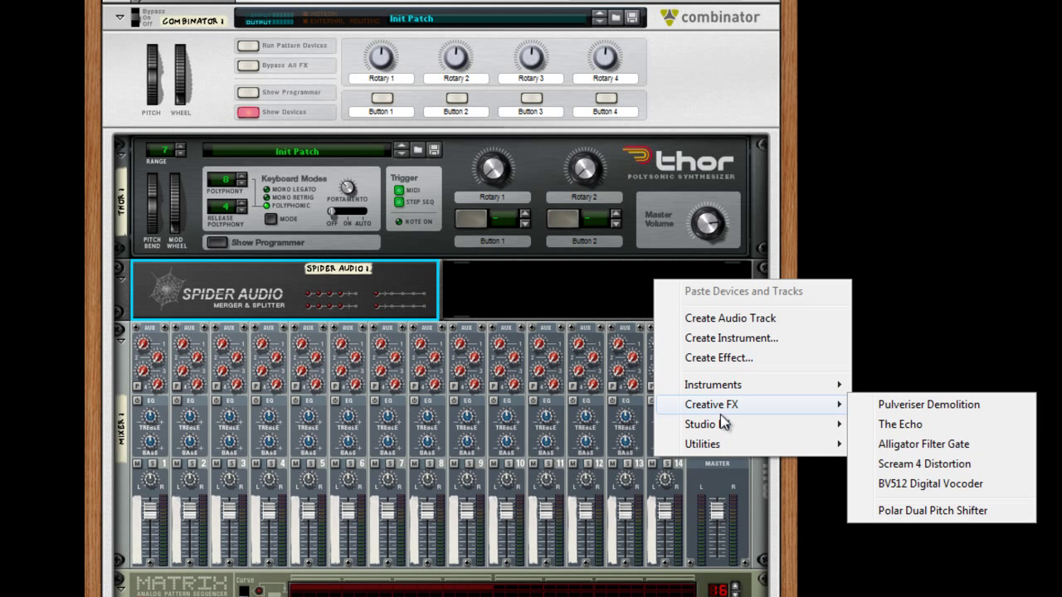
{"action": "mouse_move", "coordinate": [834, 442]}
{"action": "left_click", "coordinate": [906, 267]}
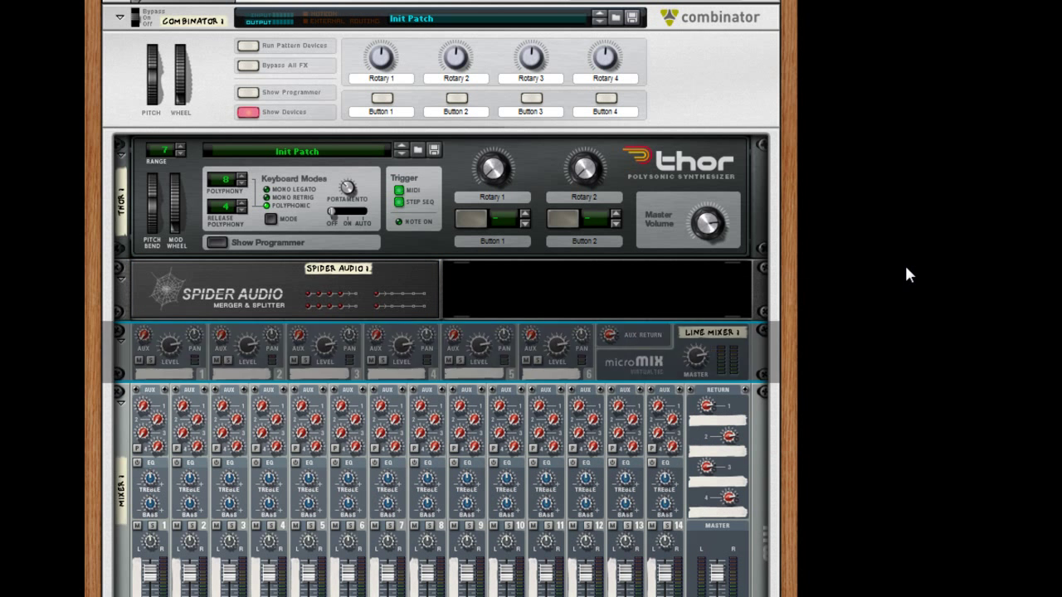
{"action": "key", "text": "ctrl+z"}
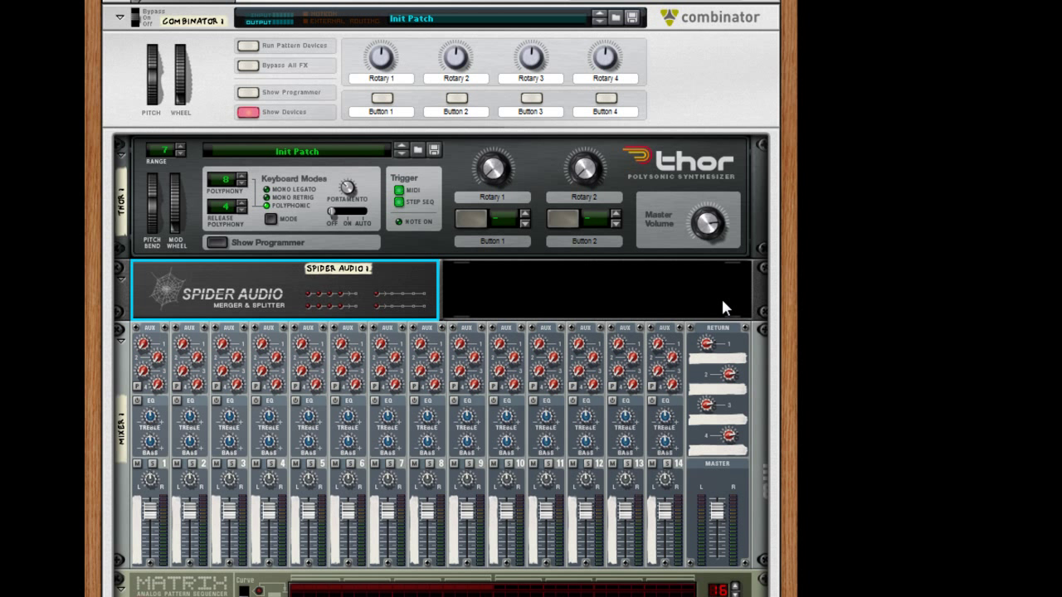
- On the rack's rear, connect the Thor's stereo audio output to the A (L) and B (R) splitter inputs of the Spider Audio
{"action": "key", "text": "Tab"}
{"action": "left_click_drag", "start_coordinate": [722, 166], "coordinate": [309, 283]}
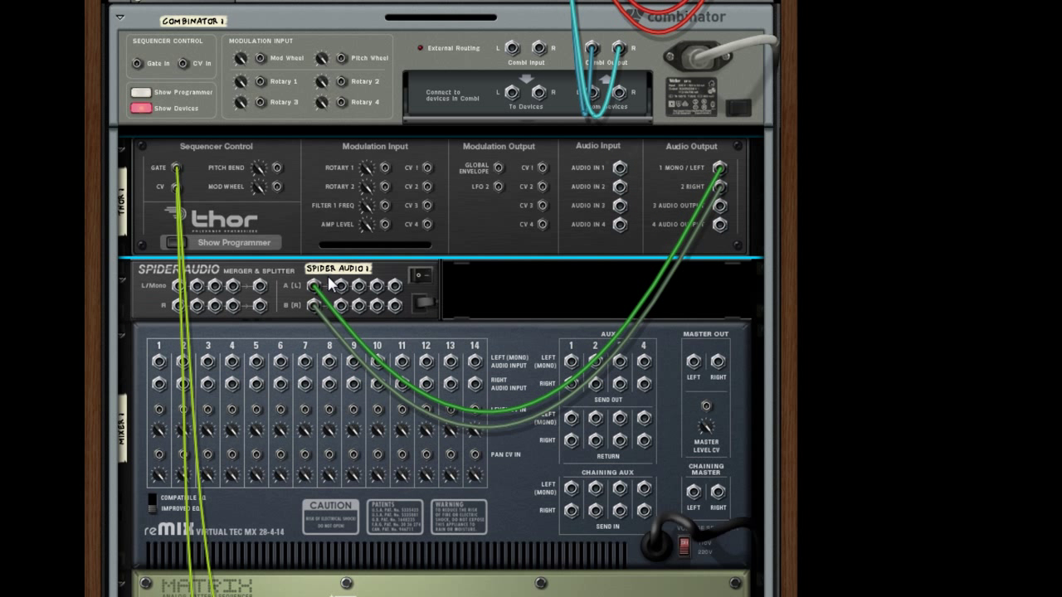
- Rename the Spider Audio as Dry and connect its first stereo split output to mixer channel 1
{"action": "double_click", "coordinate": [332, 271]}
{"action": "type", "text": "Dr"}
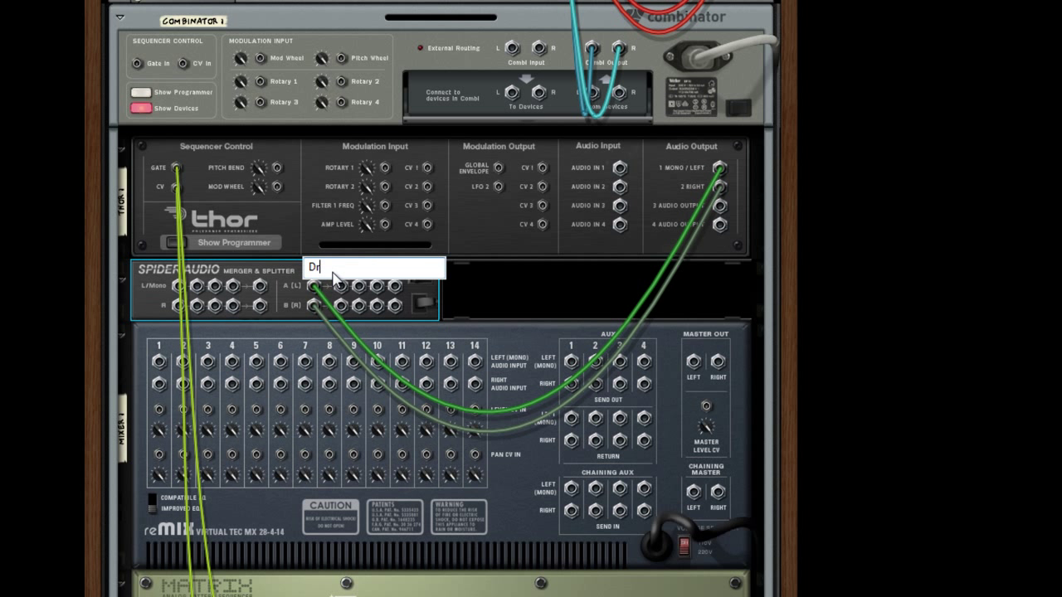
{"action": "type", "text": "y"}
{"action": "key", "text": "Return"}
{"action": "left_click_drag", "start_coordinate": [340, 286], "coordinate": [158, 363]}
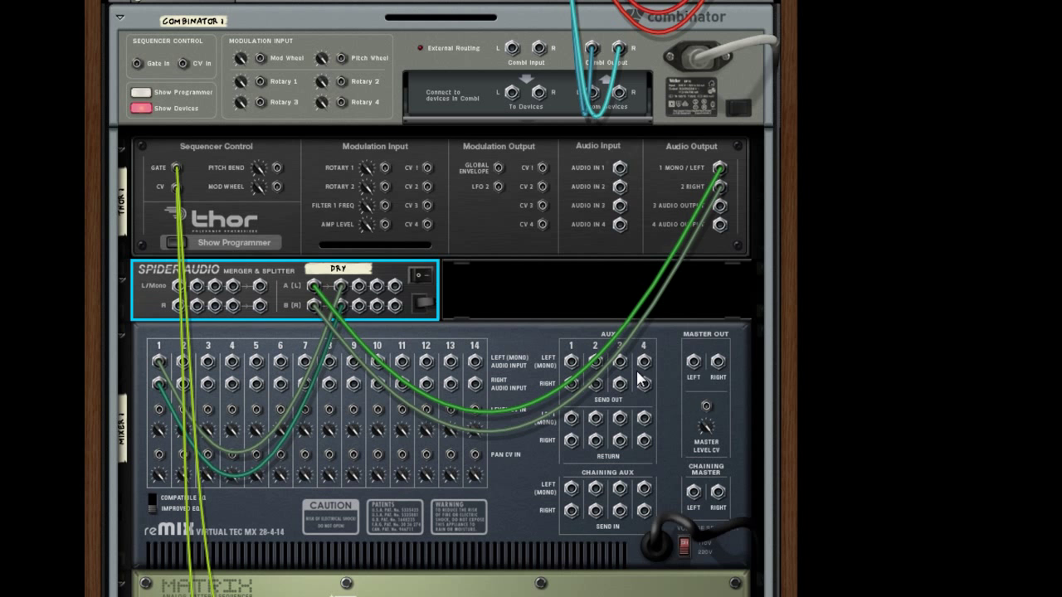
- Connect the mixer's stereo master output to the Combinator's From Devices inputs and briefly run the Matrix pattern
{"action": "left_click_drag", "start_coordinate": [696, 367], "coordinate": [596, 98]}
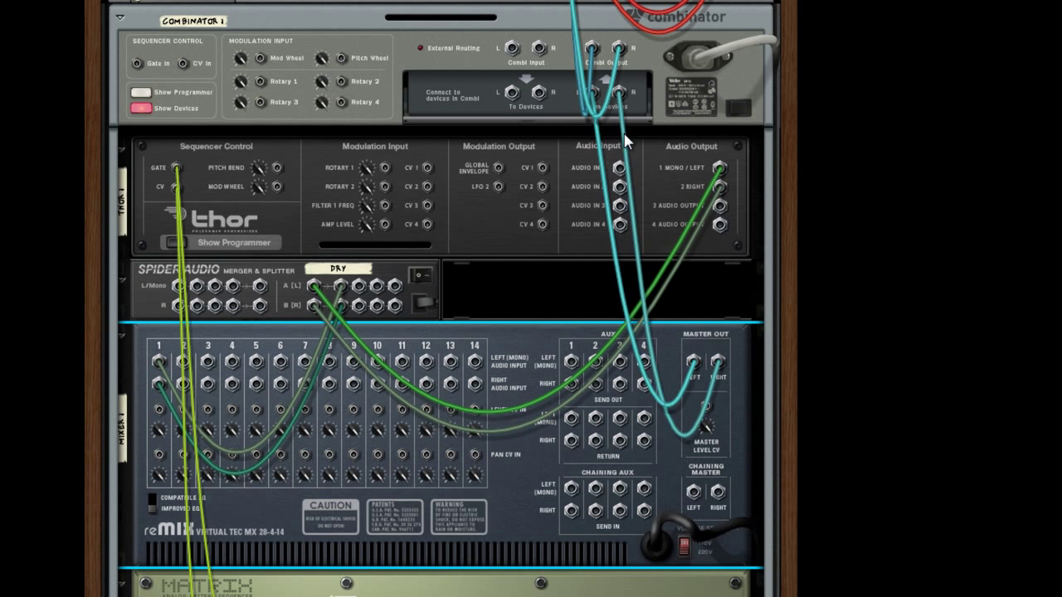
{"action": "key", "text": "Tab"}
{"action": "scroll", "coordinate": [477, 218], "scroll_direction": "down", "scroll_amount": 5}
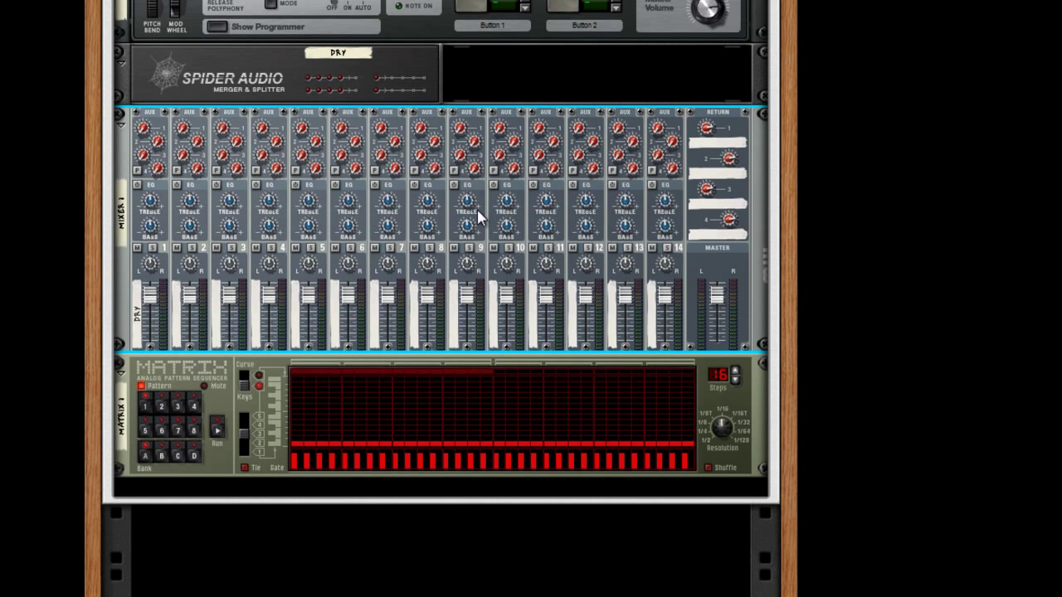
{"action": "left_click", "coordinate": [214, 423]}
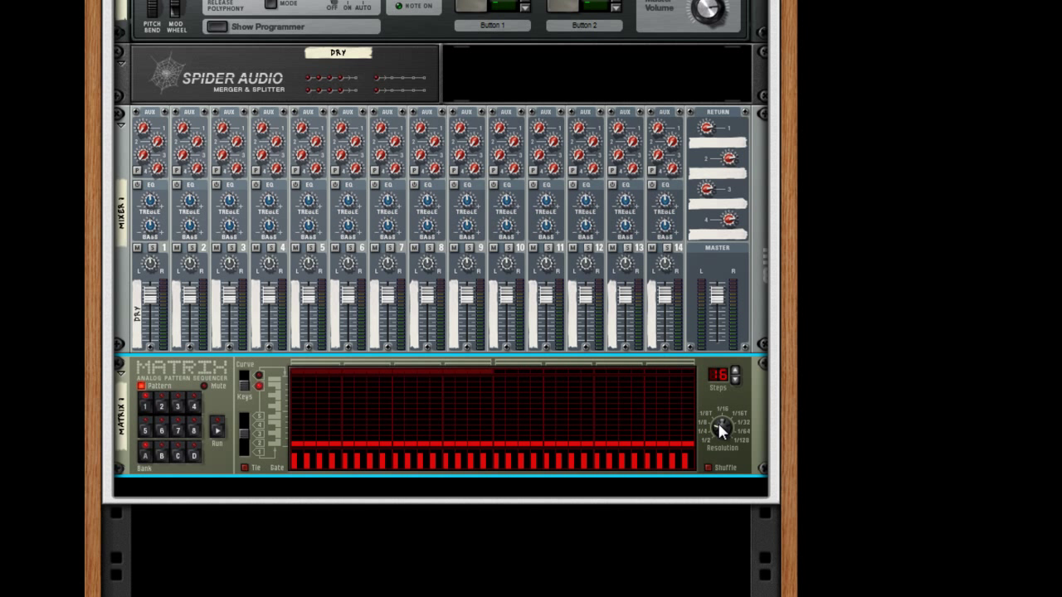
{"action": "left_click", "coordinate": [218, 430]}
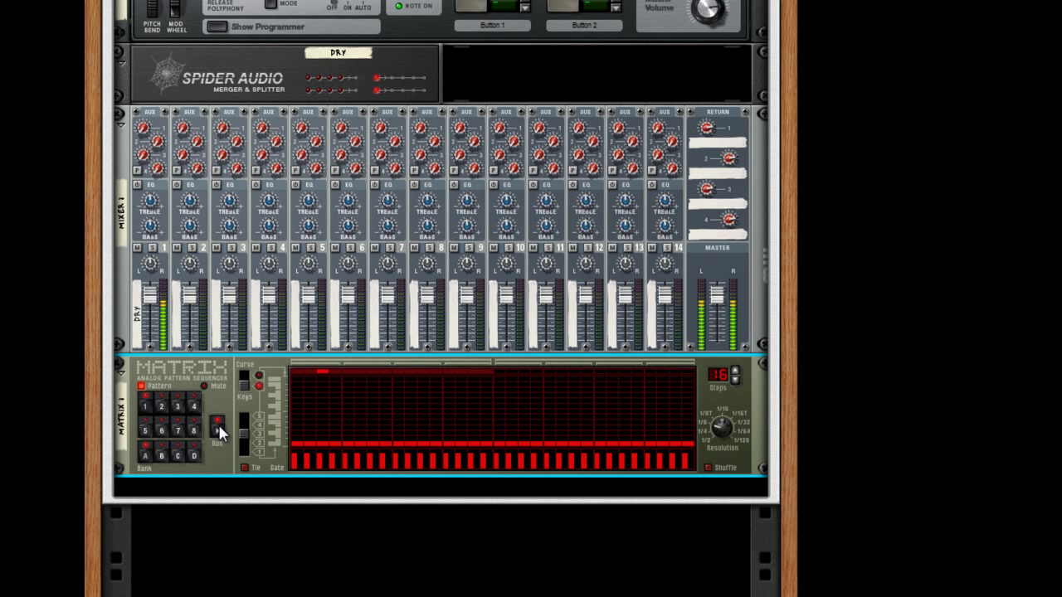
- Add a DDL-1 Digital Delay Line in the empty space beside the Spider Audio and duplicate it
{"action": "scroll", "coordinate": [505, 208], "scroll_direction": "up", "scroll_amount": 3}
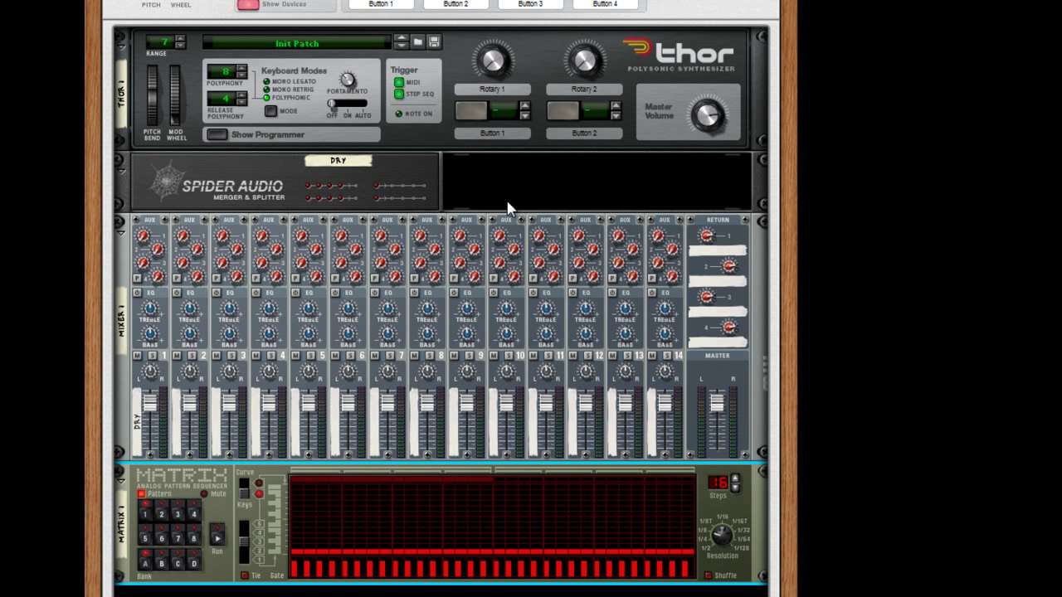
{"action": "right_click", "coordinate": [507, 189]}
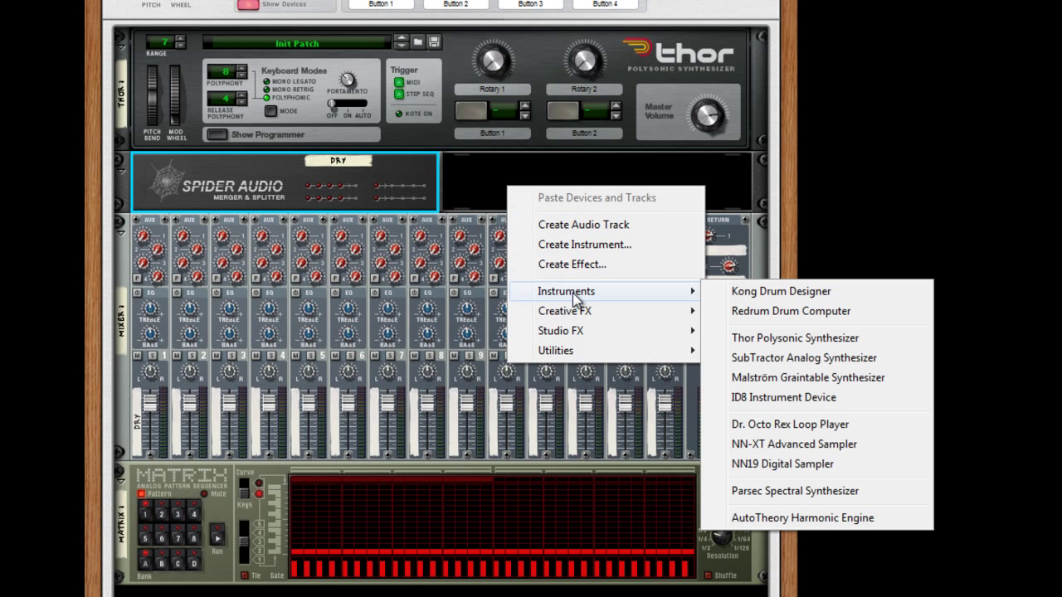
{"action": "mouse_move", "coordinate": [579, 331]}
{"action": "mouse_move", "coordinate": [579, 351]}
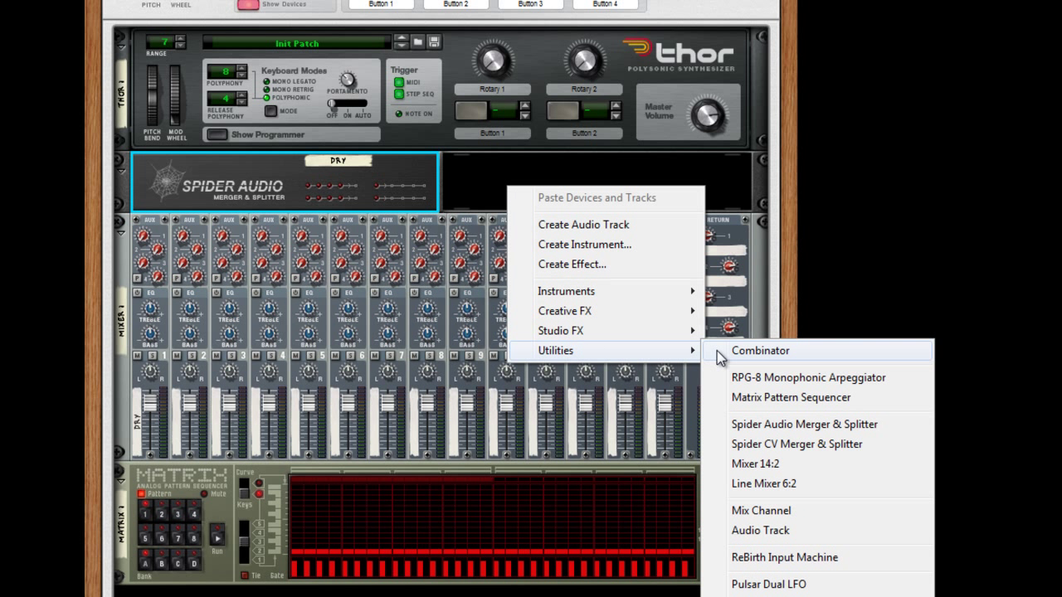
{"action": "mouse_move", "coordinate": [666, 339]}
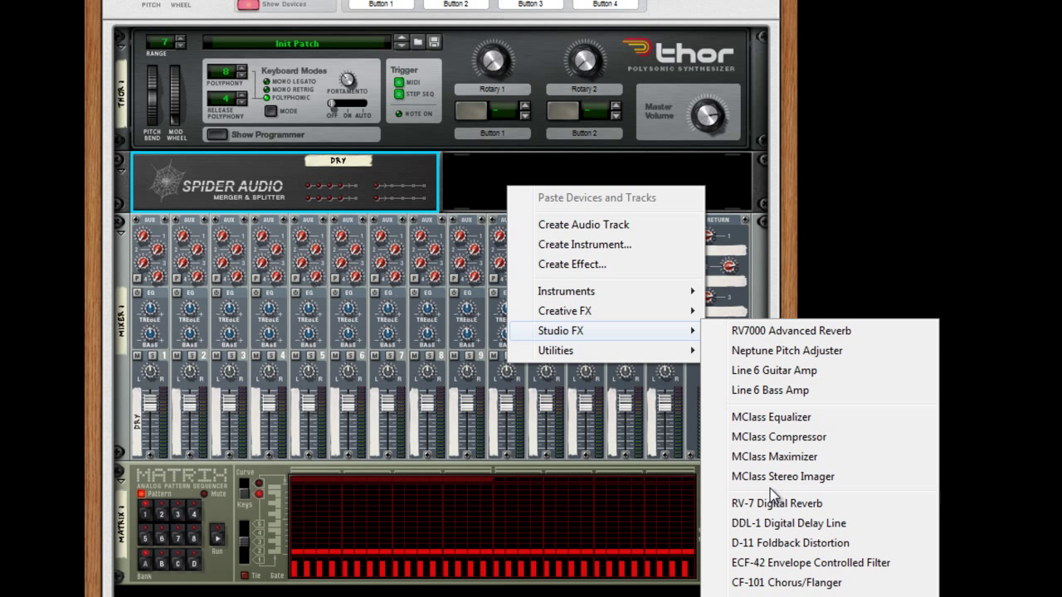
{"action": "left_click", "coordinate": [776, 523]}
{"action": "key", "text": "ctrl+d"}
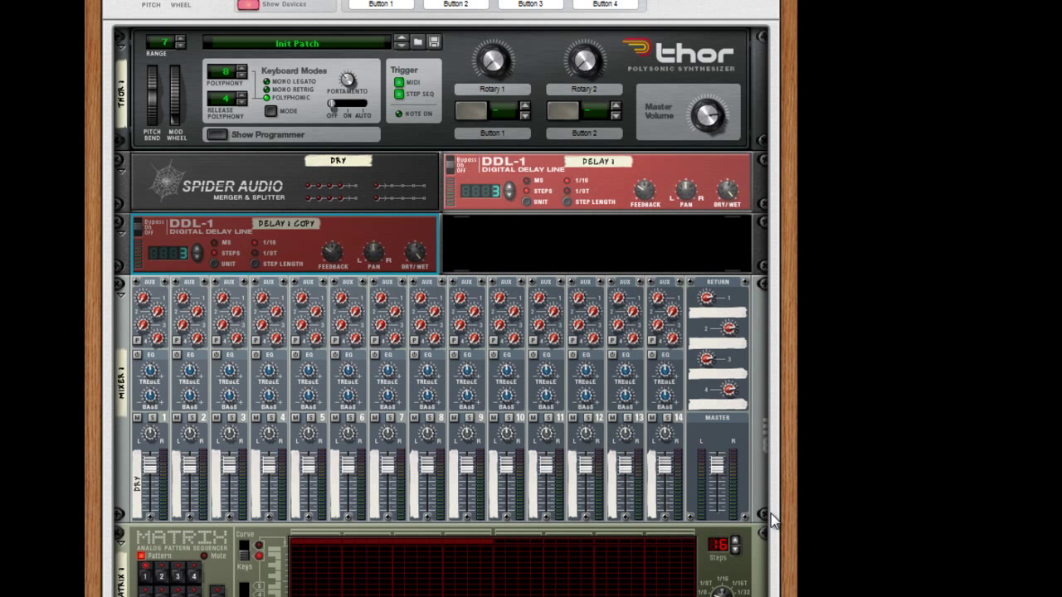
- Set the feedback of both delays to 0 and the copied delay's time to 5 steps
{"action": "left_click", "coordinate": [648, 188]}
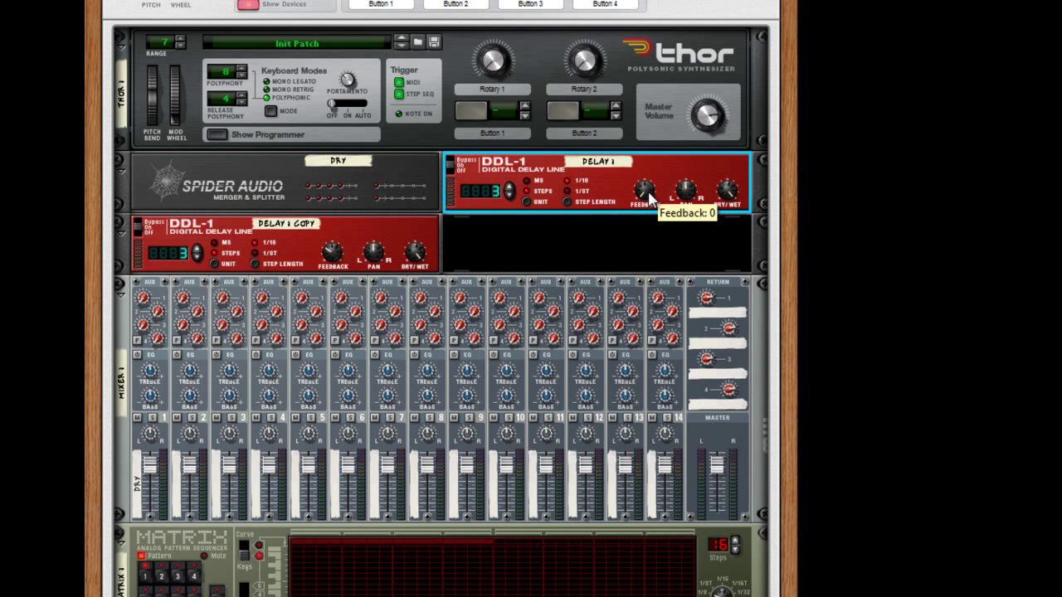
{"action": "left_click", "coordinate": [340, 245]}
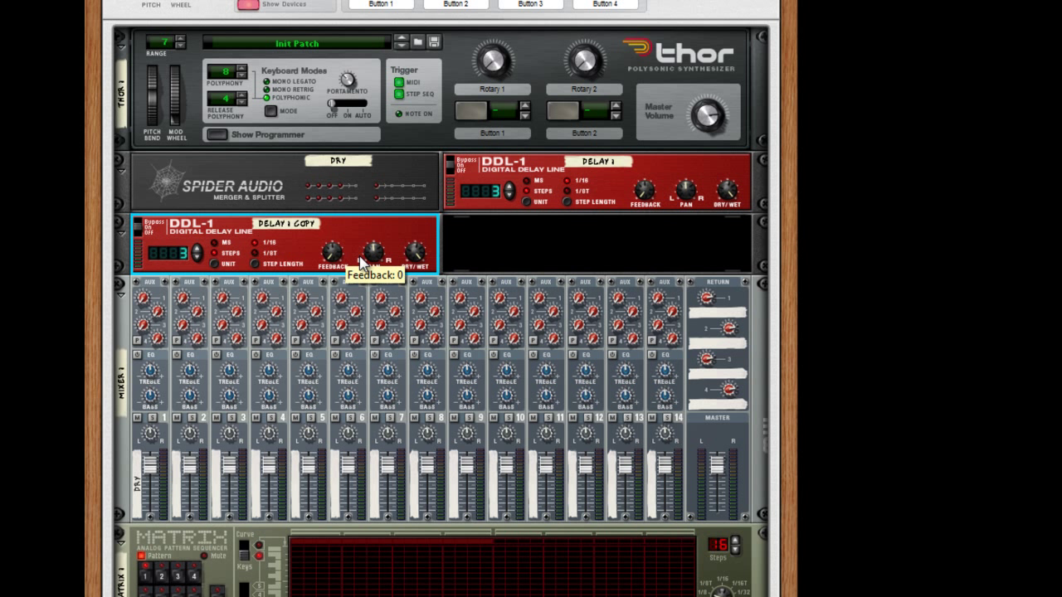
{"action": "left_click", "coordinate": [197, 251]}
{"action": "left_click", "coordinate": [196, 251]}
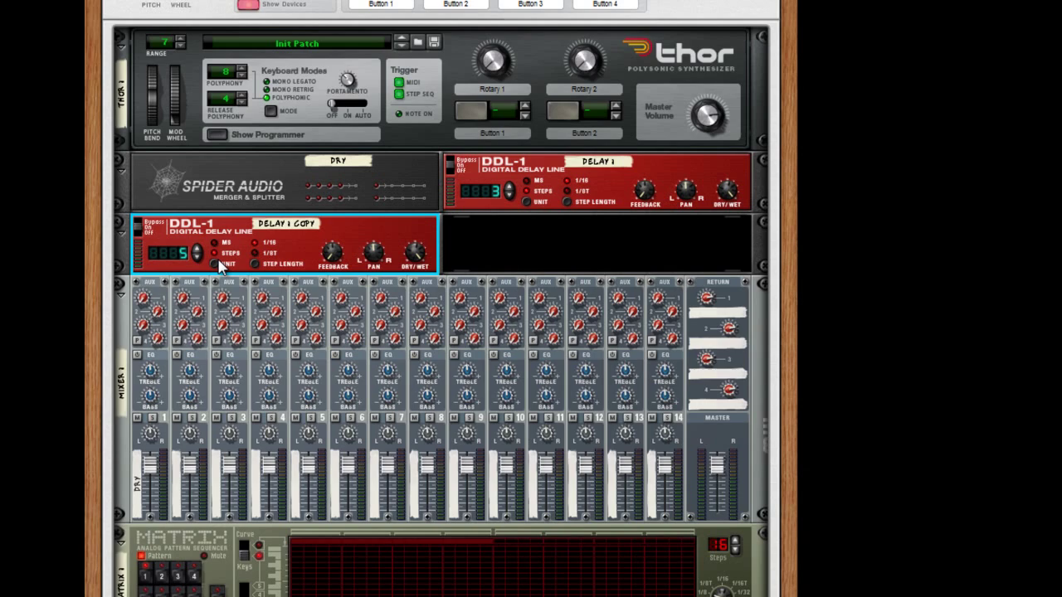
- On the rack's rear, route the Spider Audio's next two stereo splits through the original and copied delays into mixer channels 2 and 3
{"action": "key", "text": "Tab"}
{"action": "left_click_drag", "start_coordinate": [620, 63], "coordinate": [635, 41]}
{"action": "left_click_drag", "start_coordinate": [365, 179], "coordinate": [631, 176]}
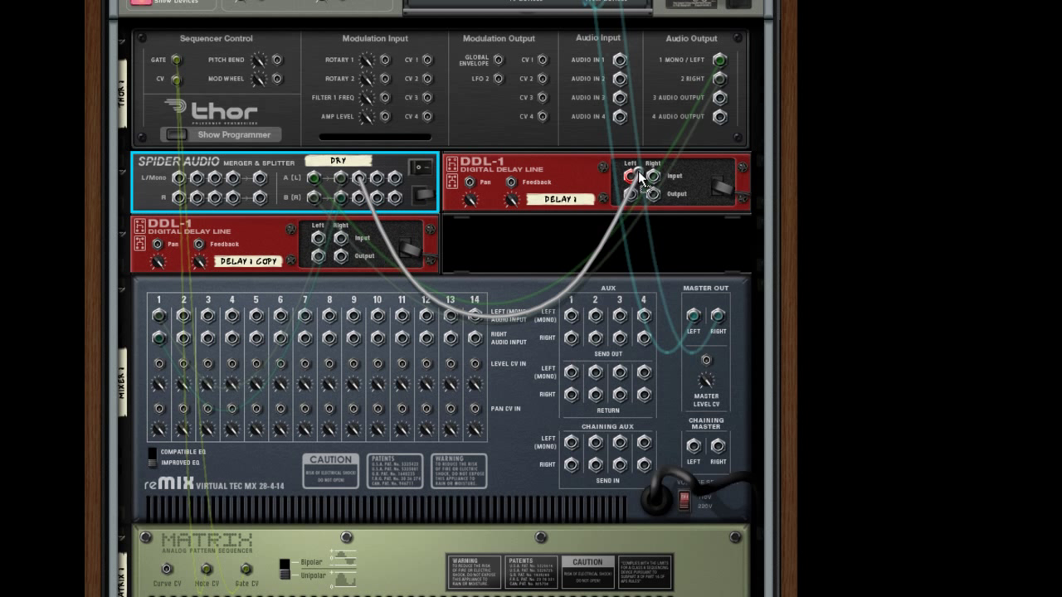
{"action": "left_click", "coordinate": [513, 158]}
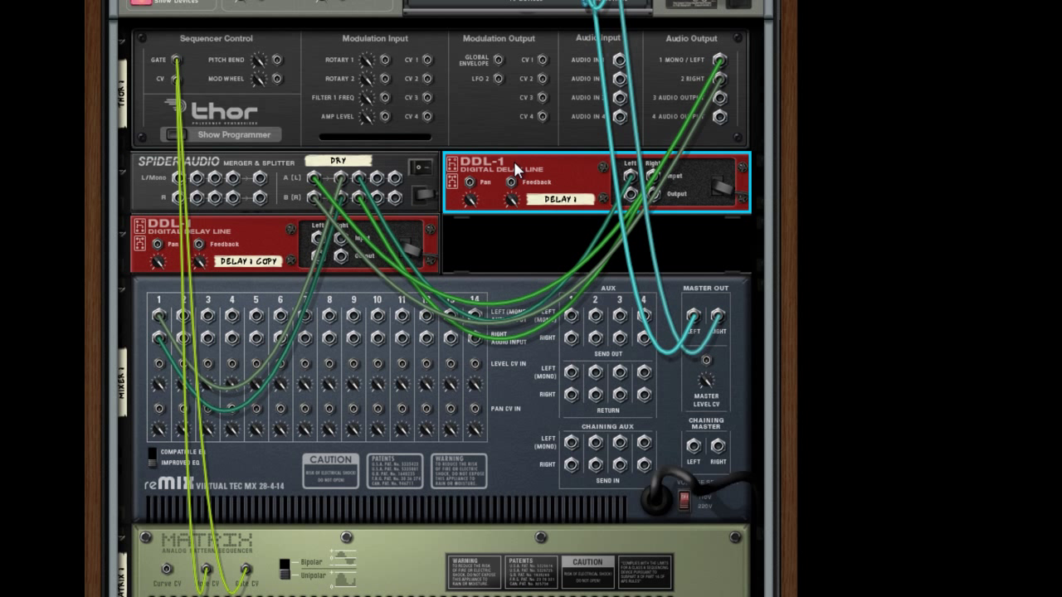
{"action": "left_click_drag", "start_coordinate": [631, 195], "coordinate": [198, 318]}
{"action": "left_click", "coordinate": [380, 184]}
{"action": "left_click_drag", "start_coordinate": [379, 185], "coordinate": [208, 315]}
- Rename the copied delay as Step 5 and the original delay as Step 3
{"action": "double_click", "coordinate": [248, 262]}
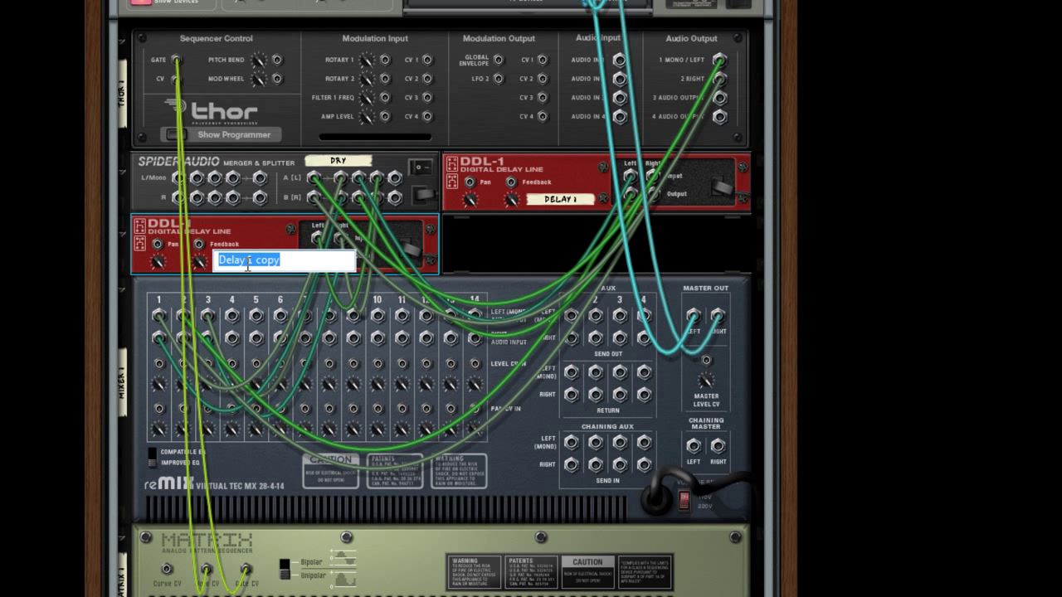
{"action": "type", "text": "Ste"}
{"action": "key", "text": "Return"}
{"action": "double_click", "coordinate": [578, 203]}
{"action": "type", "text": "Ste"}
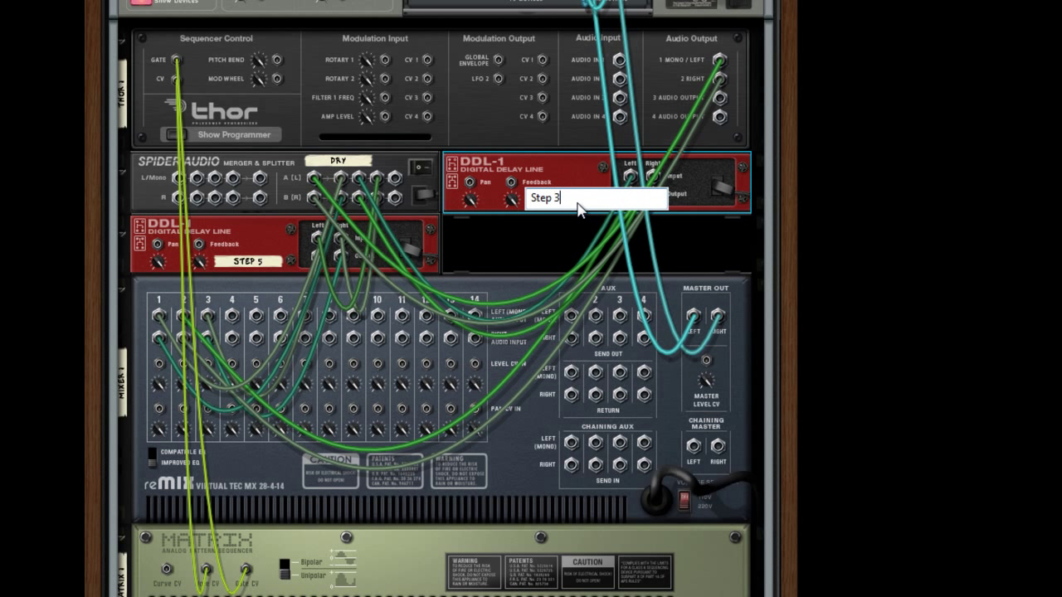
{"action": "type", "text": "p 3"}
{"action": "key", "text": "Return"}
- On the front of the mixer, pan channel 2 to the left and channel 3 to the right
{"action": "key", "text": "Tab"}
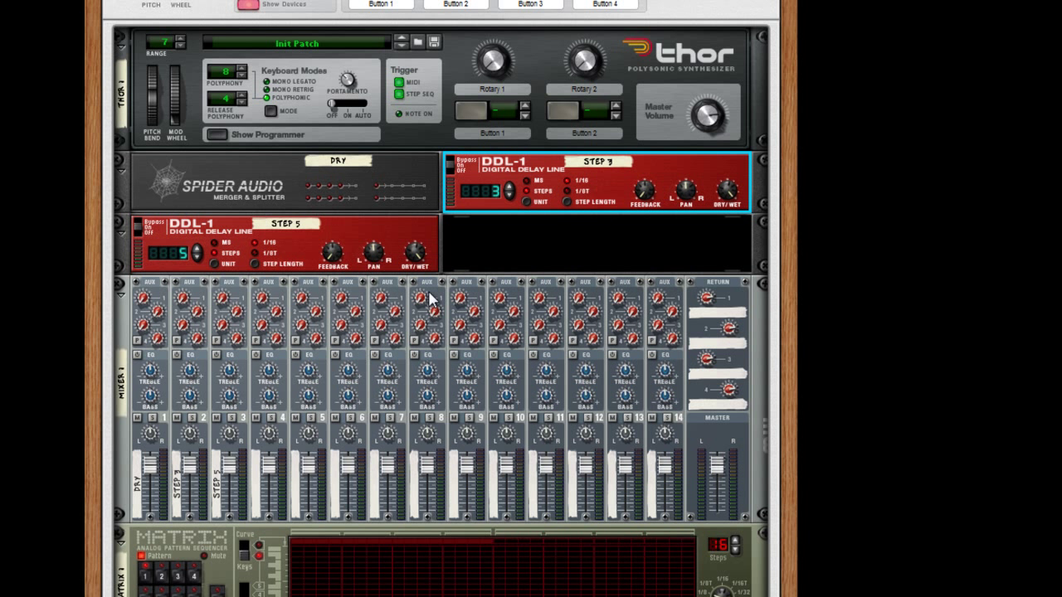
{"action": "left_click", "coordinate": [186, 442]}
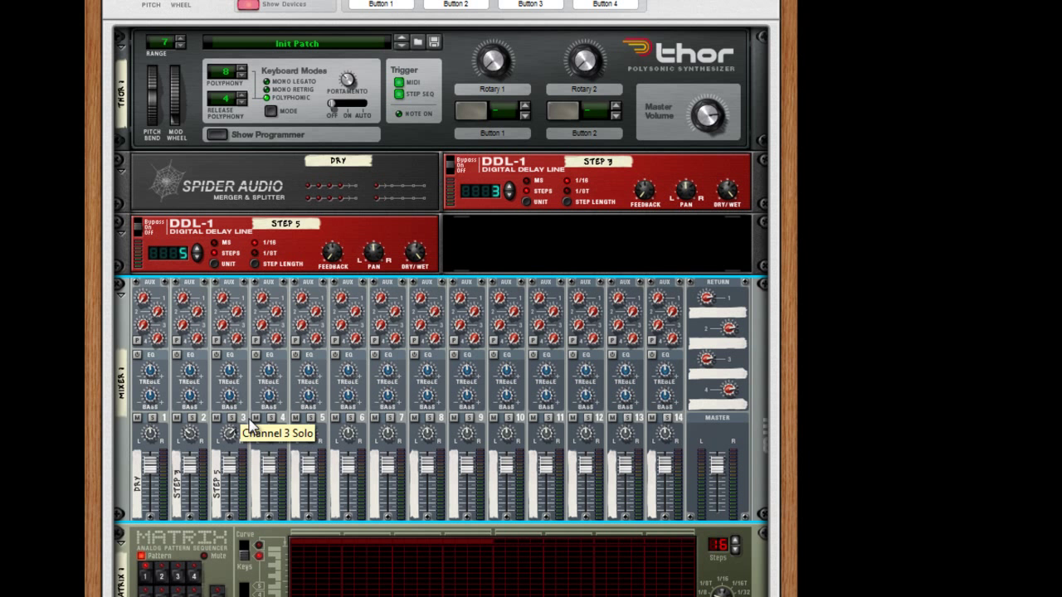
{"action": "scroll", "coordinate": [249, 430], "scroll_direction": "down", "scroll_amount": 3}
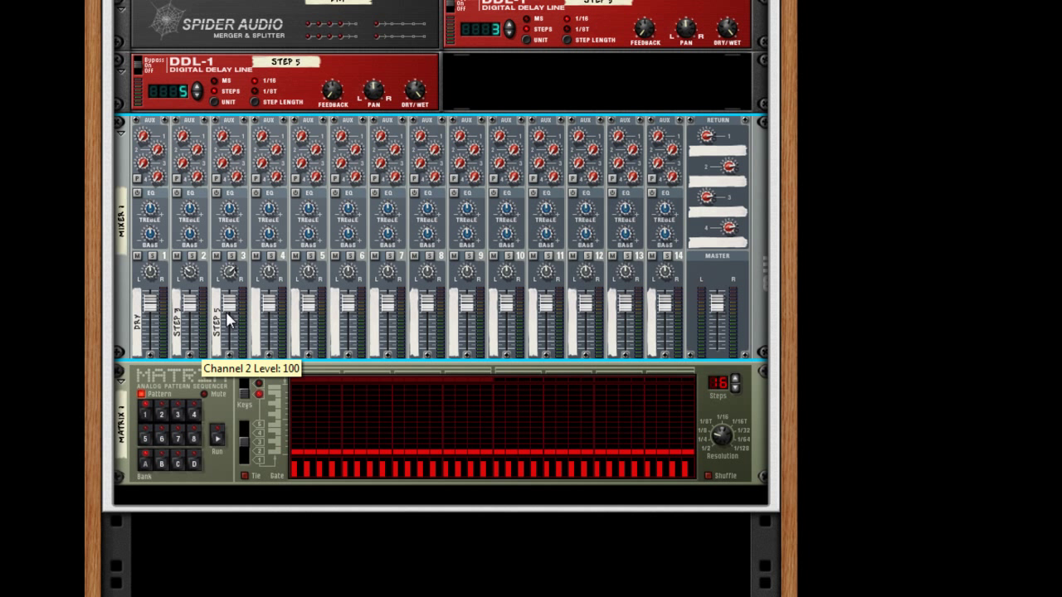
{"action": "left_click", "coordinate": [655, 41]}
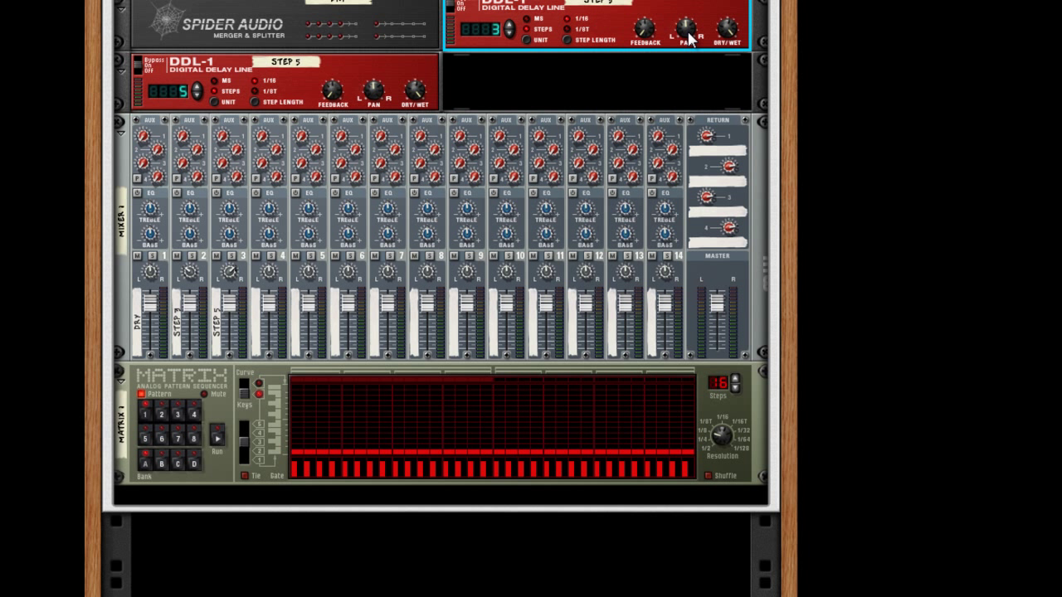
- While running the Matrix pattern, lower mixer channel 2's level to about 72 and also reduce channel 3's level
{"action": "left_click", "coordinate": [215, 435]}
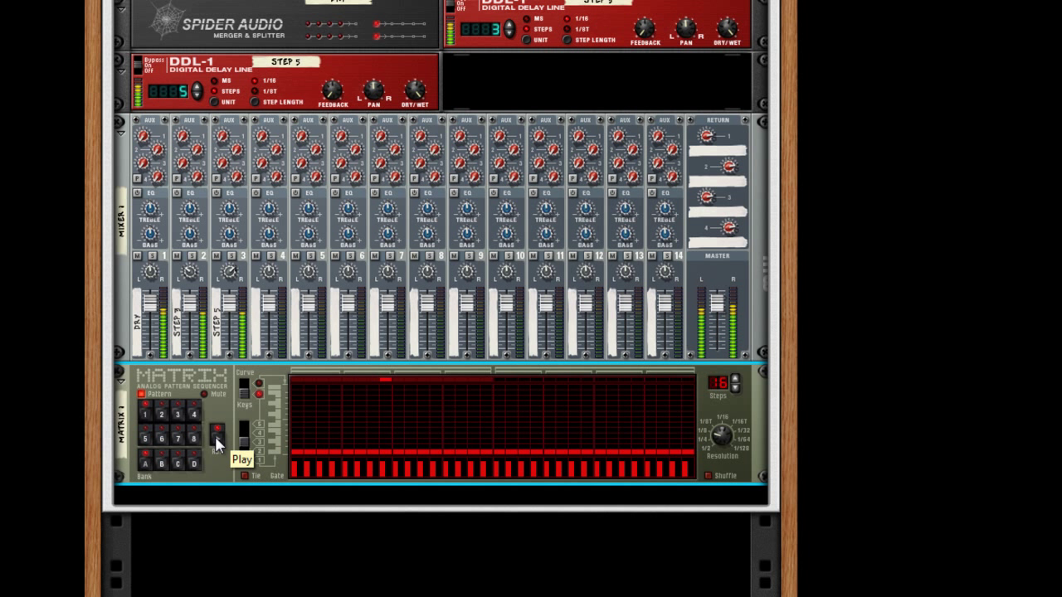
{"action": "left_click_drag", "start_coordinate": [190, 303], "coordinate": [236, 362]}
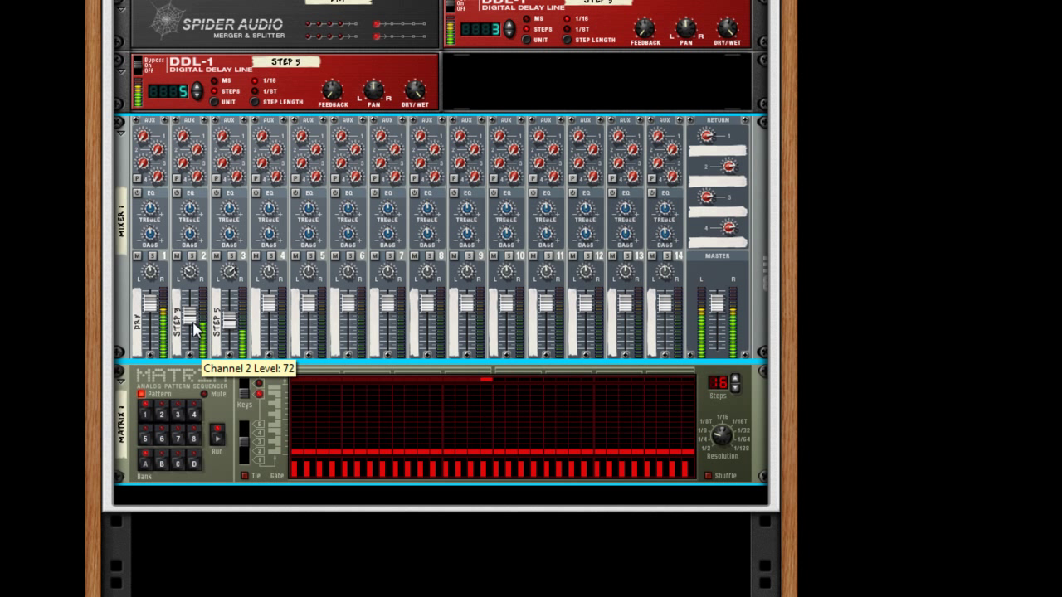
{"action": "left_click", "coordinate": [218, 438]}
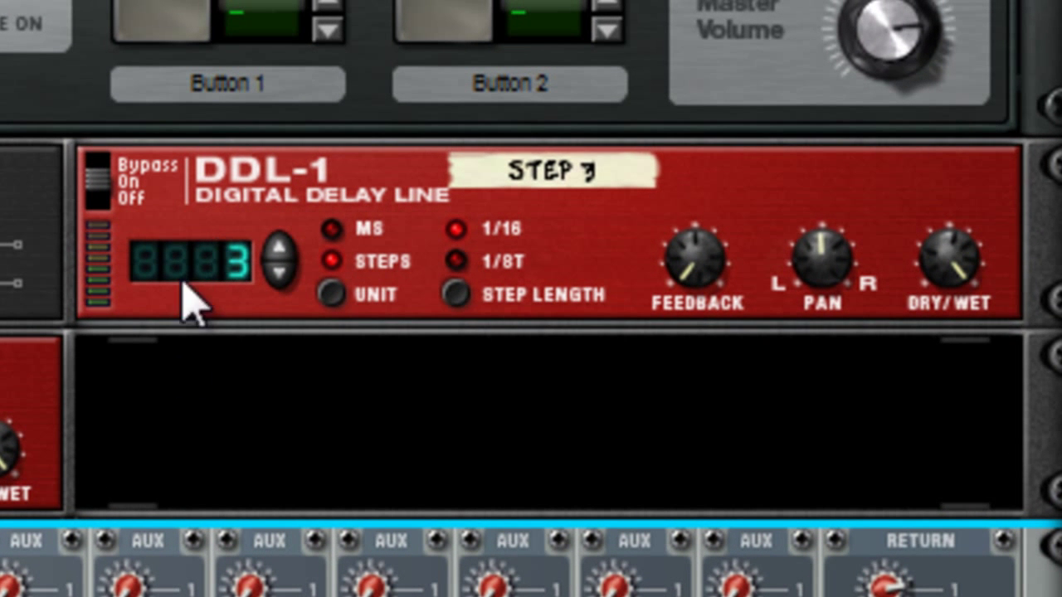
- Examine the delay time, unit and step length settings of the Step 3 and Step 5 delays
{"action": "left_click", "coordinate": [191, 303]}
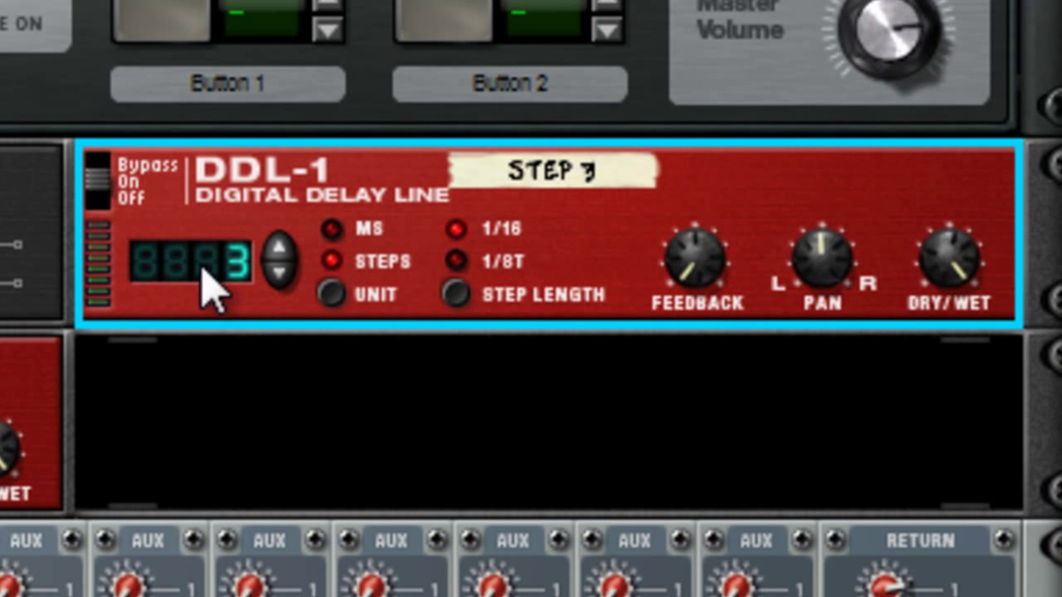
{"action": "left_click", "coordinate": [456, 294]}
{"action": "left_click", "coordinate": [498, 257]}
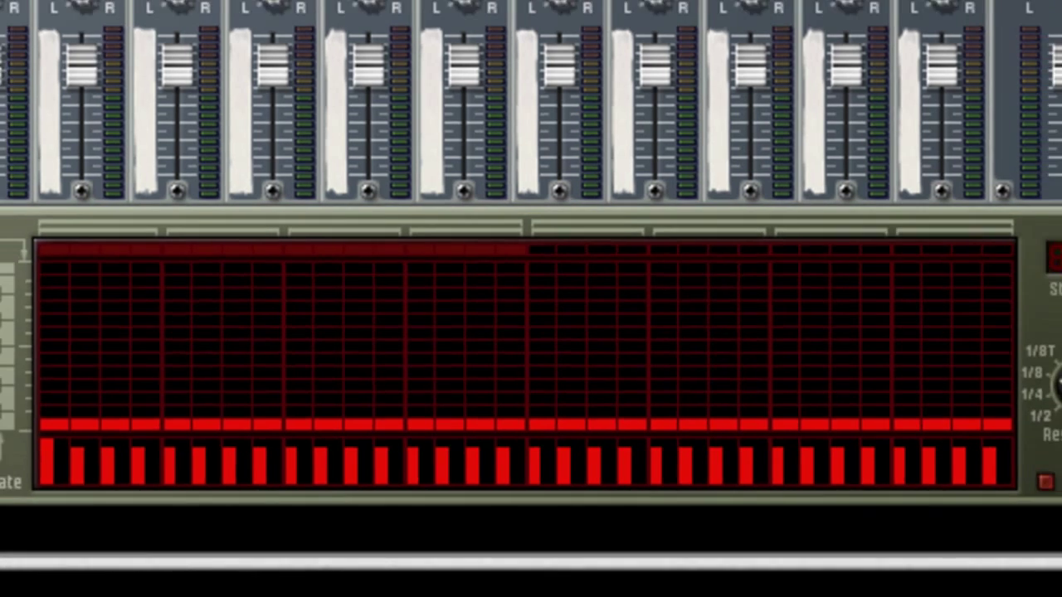
{"action": "left_click", "coordinate": [296, 82]}
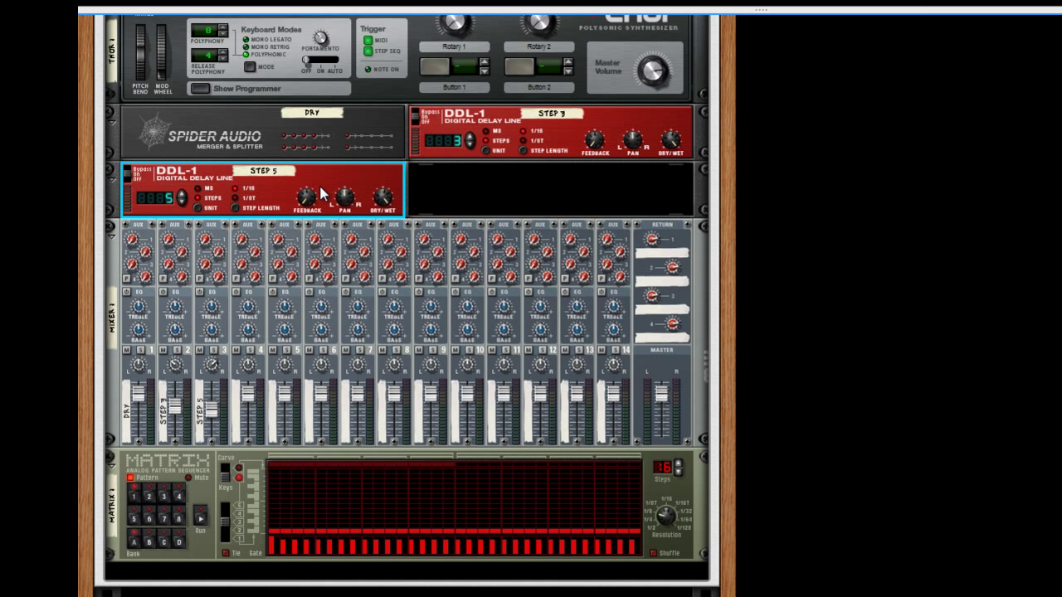
{"action": "left_click", "coordinate": [467, 133]}
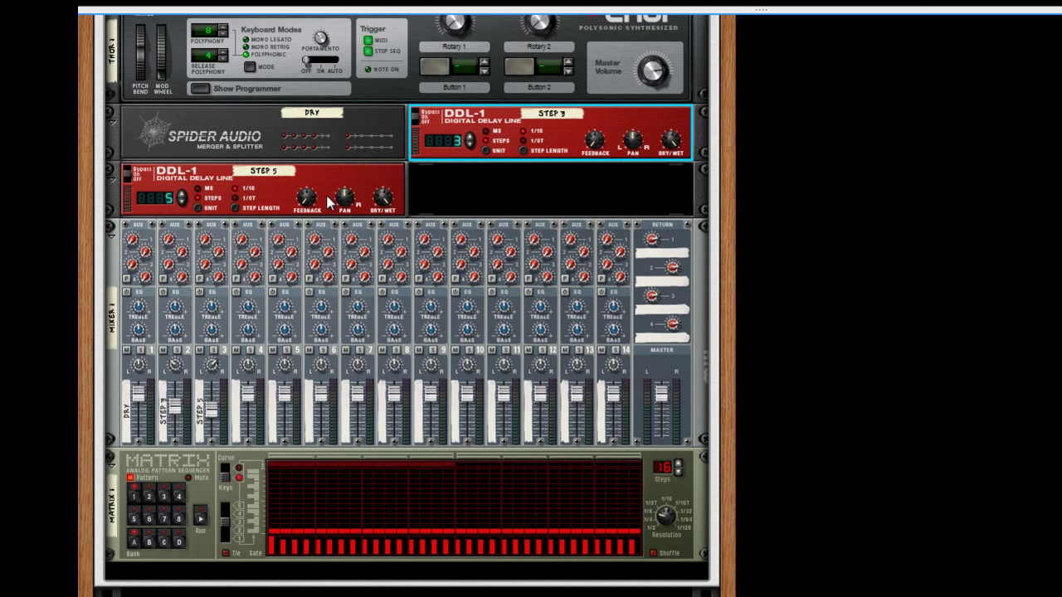
{"action": "left_click", "coordinate": [329, 180]}
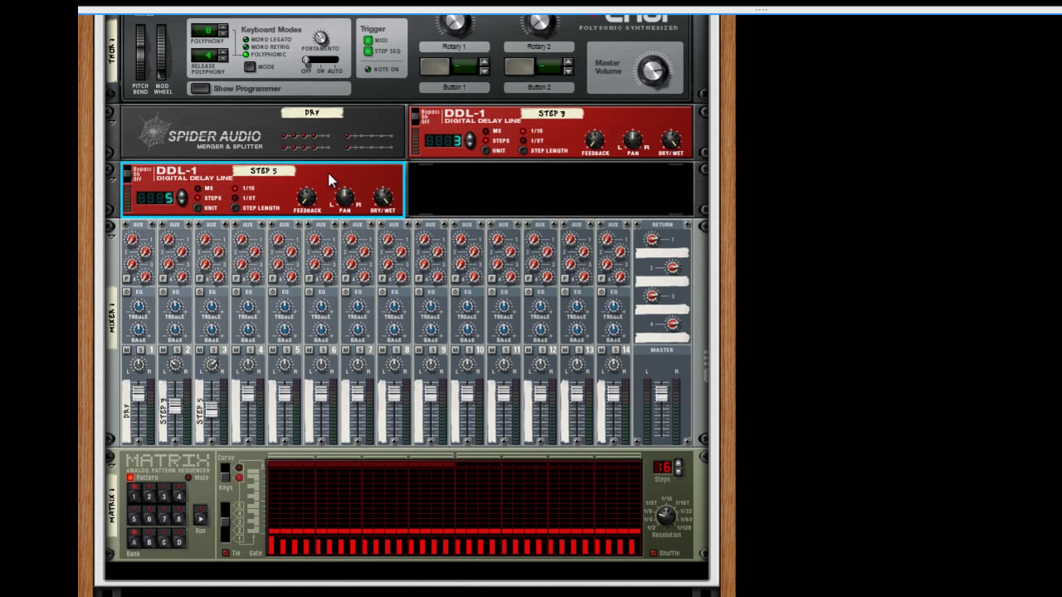
{"action": "left_click", "coordinate": [445, 131]}
{"action": "left_click", "coordinate": [351, 170]}
- Insert an ECF-42 Envelope Controlled Filter after the Step 3 delay
{"action": "left_click", "coordinate": [440, 119]}
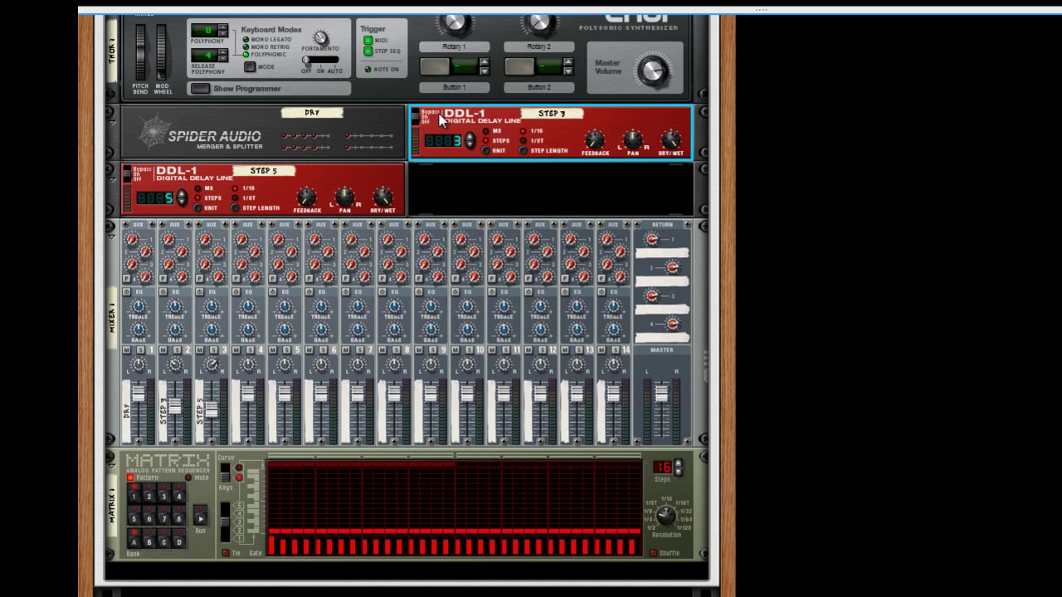
{"action": "right_click", "coordinate": [440, 119]}
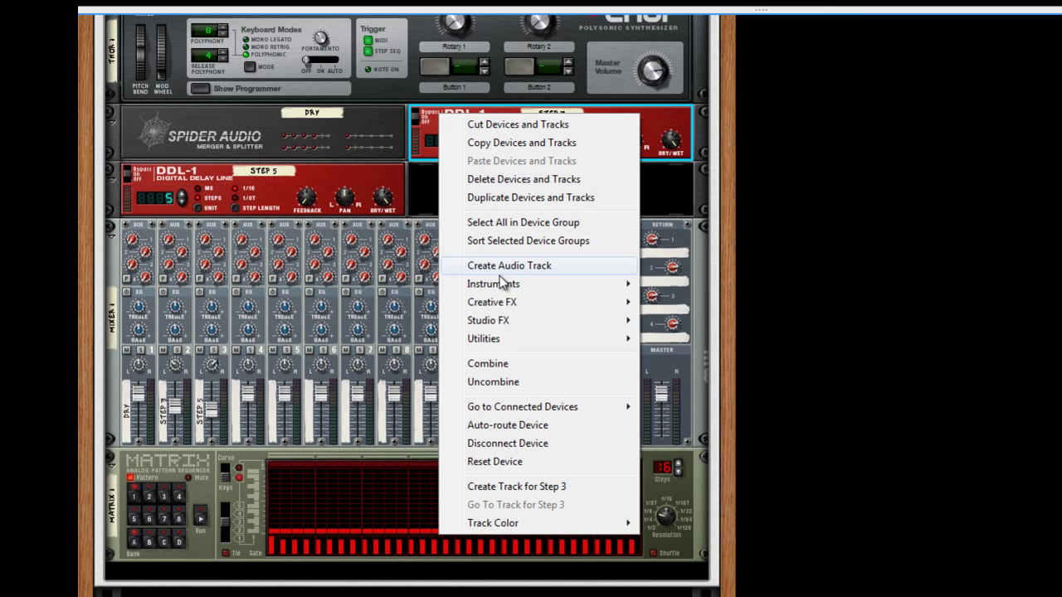
{"action": "mouse_move", "coordinate": [614, 322]}
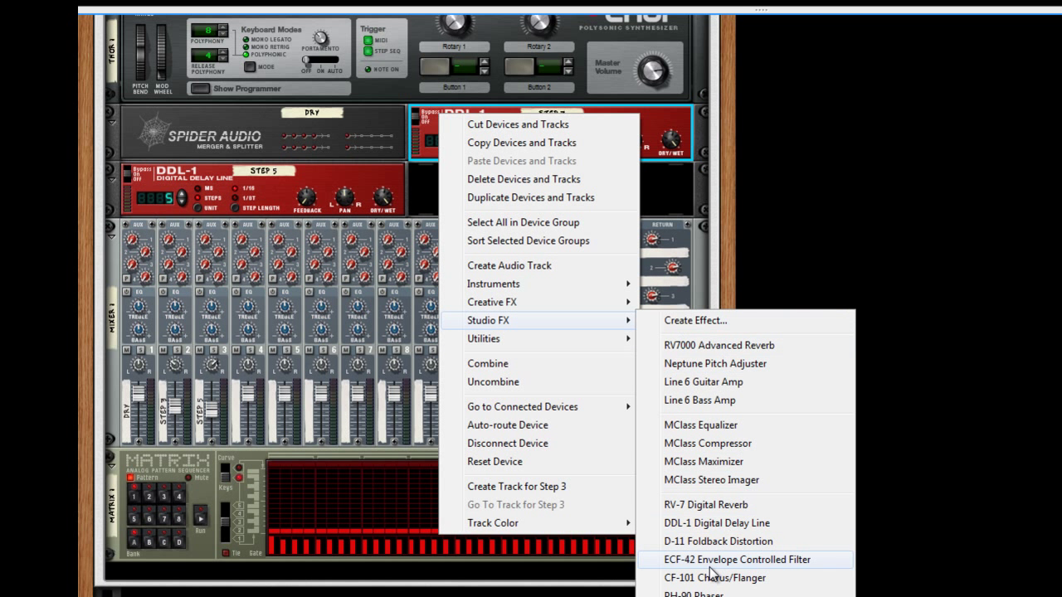
{"action": "left_click", "coordinate": [747, 560]}
- Insert a second ECF-42 Envelope Controlled Filter after the Step 5 delay
{"action": "left_click", "coordinate": [458, 174]}
{"action": "right_click", "coordinate": [459, 175]}
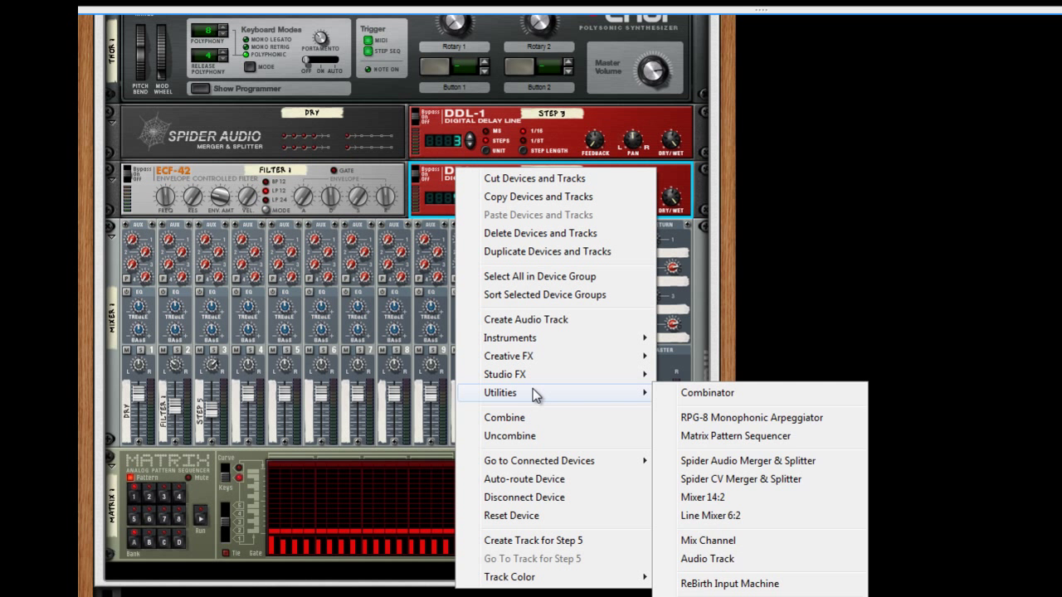
{"action": "mouse_move", "coordinate": [532, 380]}
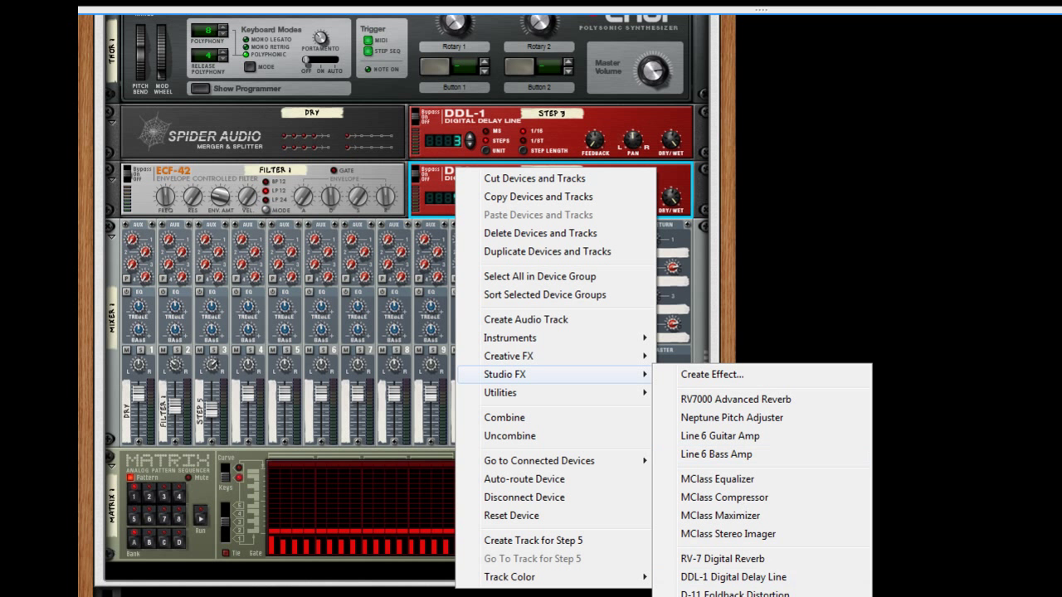
{"action": "left_click", "coordinate": [771, 596]}
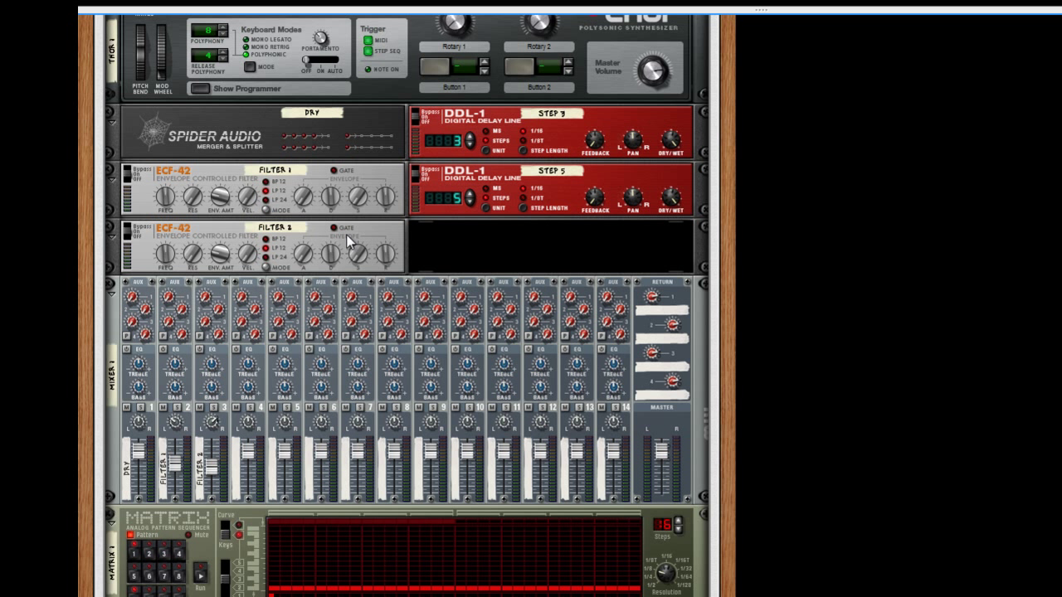
- Switch the Filter 1 ECF-42 after the Step 3 delay to BP 12 mode and set its frequency to about 82
{"action": "left_click", "coordinate": [266, 190]}
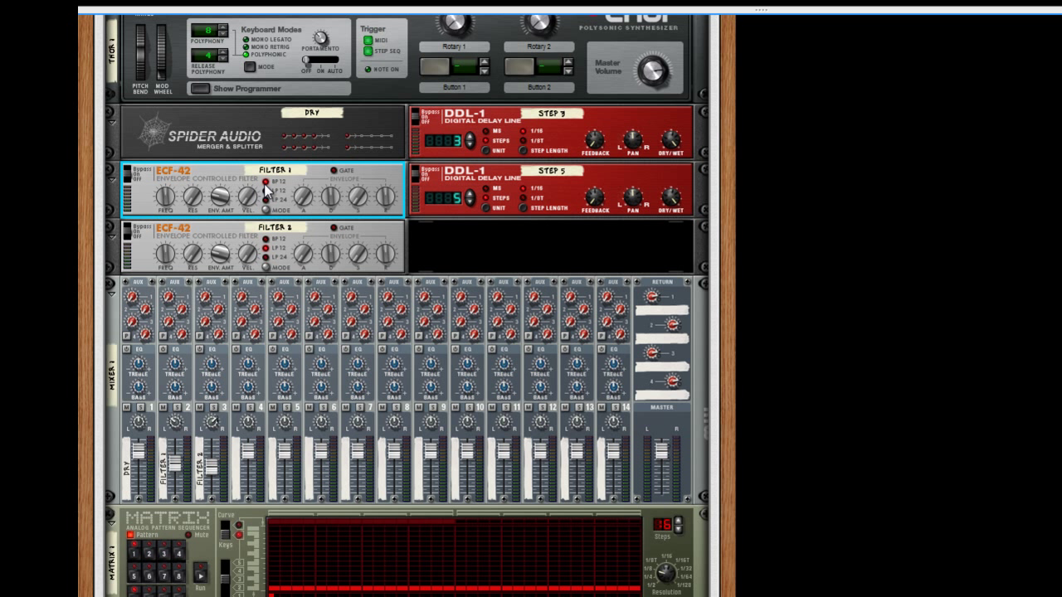
{"action": "left_click", "coordinate": [456, 135]}
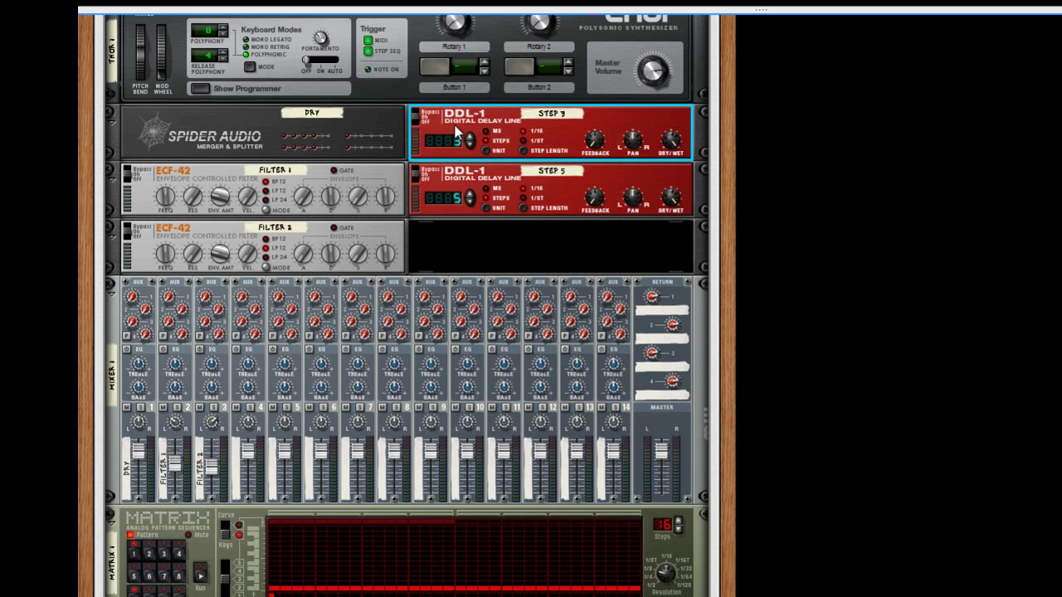
{"action": "left_click", "coordinate": [209, 213]}
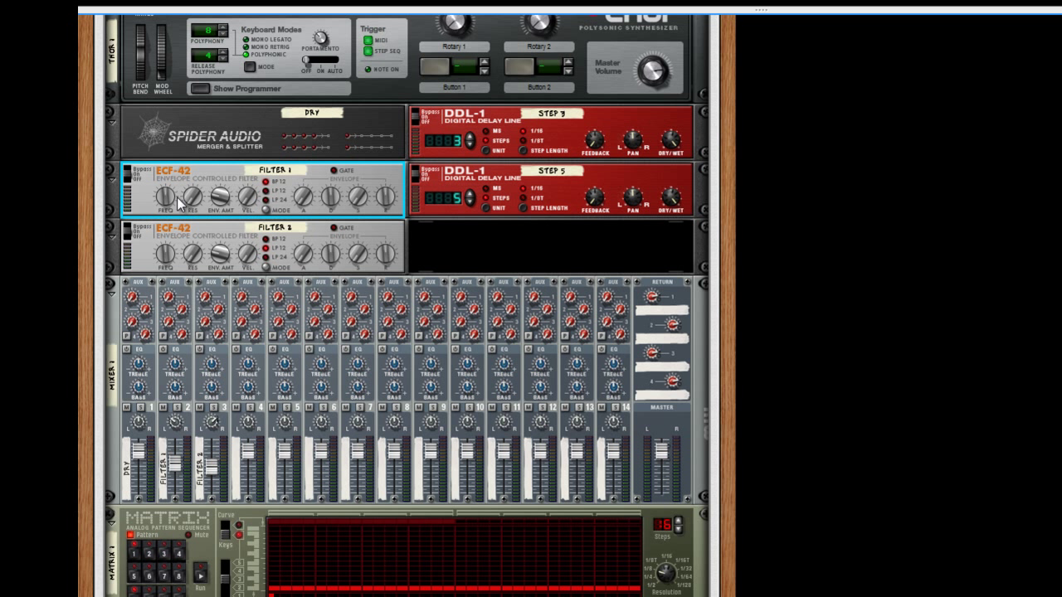
{"action": "mouse_move", "coordinate": [171, 190]}
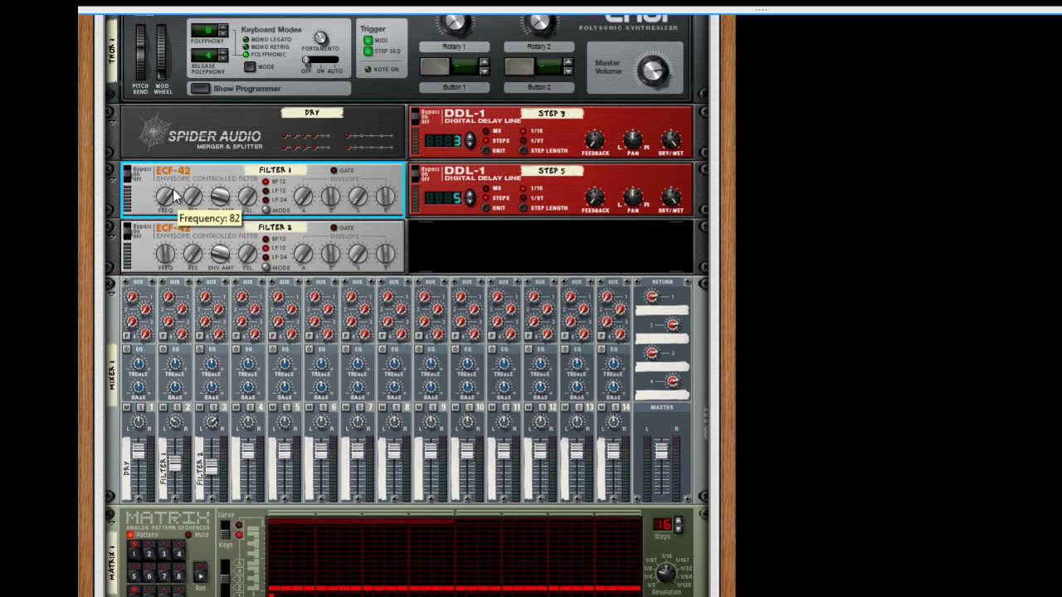
{"action": "scroll", "coordinate": [170, 191], "scroll_direction": "up", "scroll_amount": 4}
- Adjust the frequency and resonance of the Filter 2 ECF-42 that processes the Step 5 delay
{"action": "left_click", "coordinate": [239, 240]}
{"action": "left_click", "coordinate": [456, 181]}
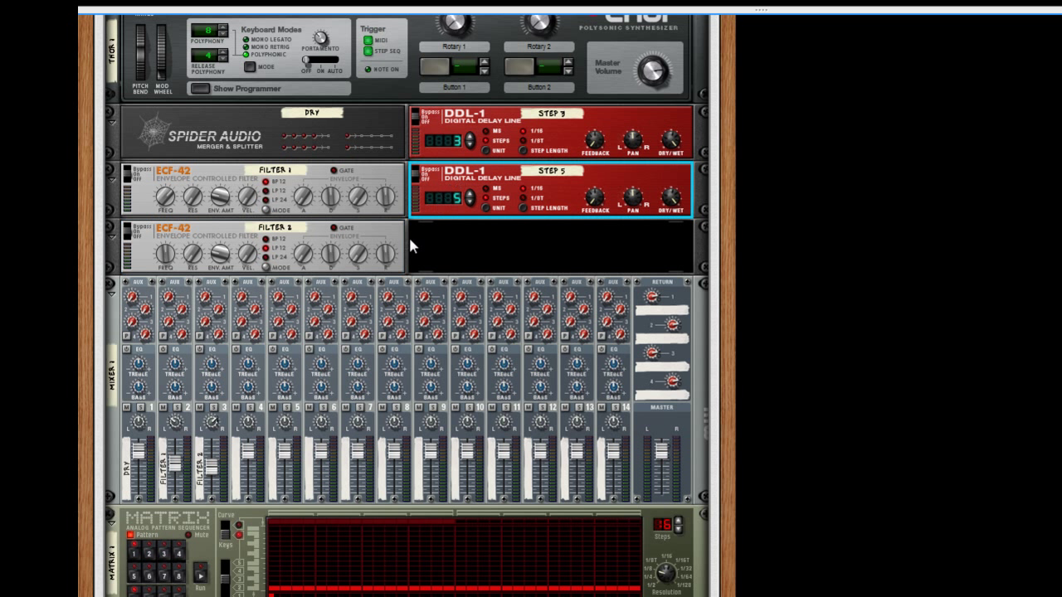
{"action": "left_click", "coordinate": [164, 255]}
{"action": "left_click_drag", "start_coordinate": [196, 247], "coordinate": [198, 250]}
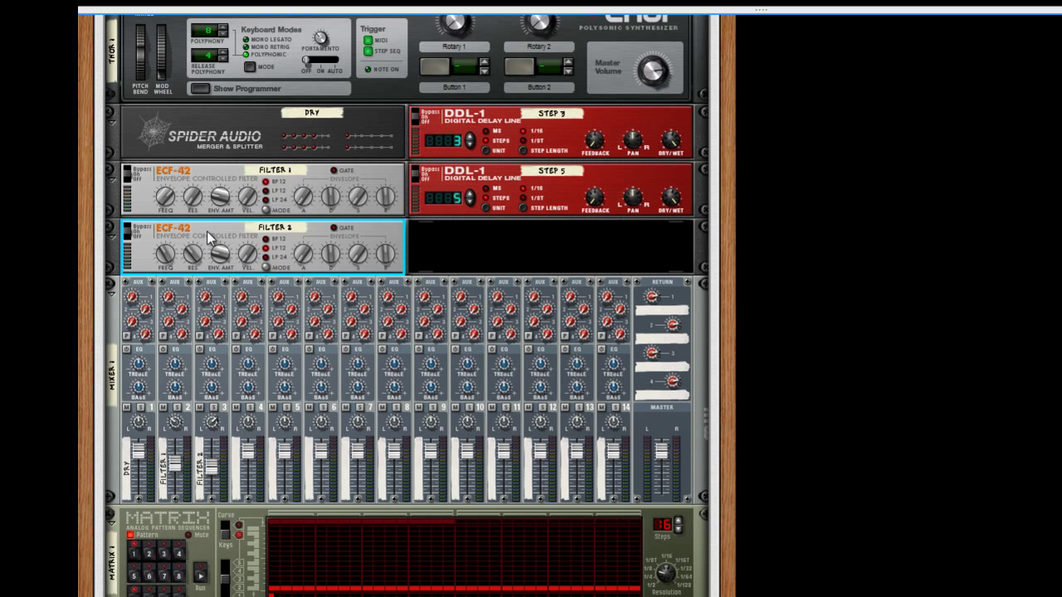
- Check Thor's programmer settings, hide the programmer again and play the patch through both filters
{"action": "scroll", "coordinate": [206, 231], "scroll_direction": "up", "scroll_amount": 3}
{"action": "left_click", "coordinate": [200, 189]}
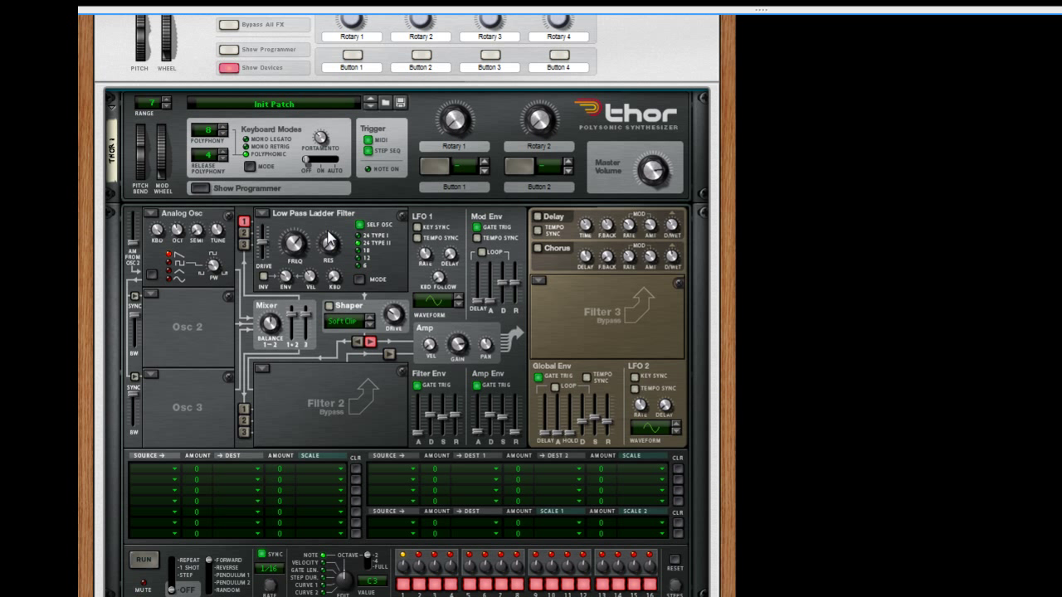
{"action": "left_click", "coordinate": [210, 190]}
{"action": "left_click", "coordinate": [204, 340]}
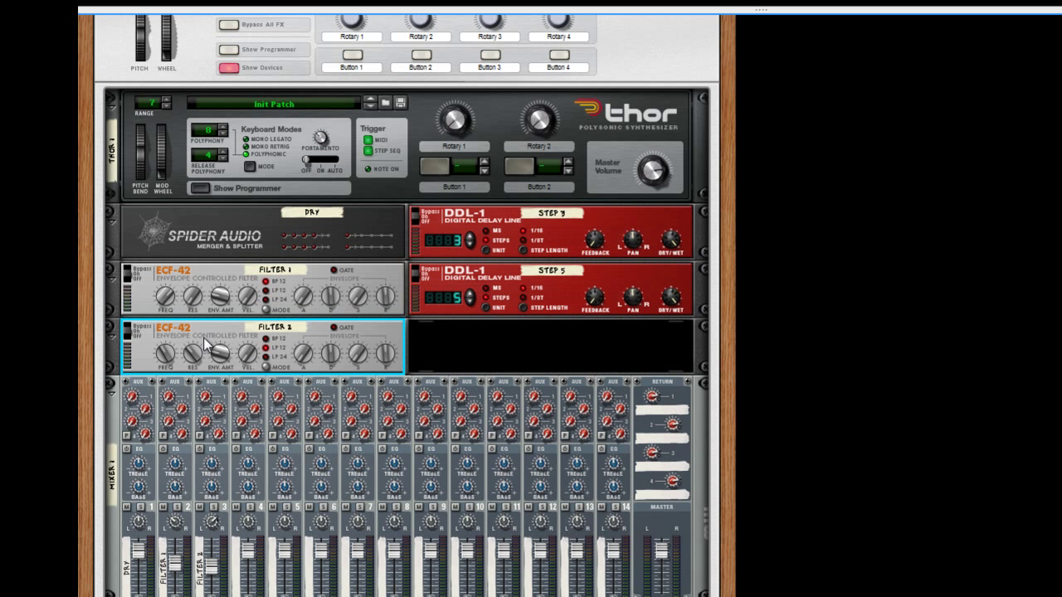
{"action": "key", "text": "space"}
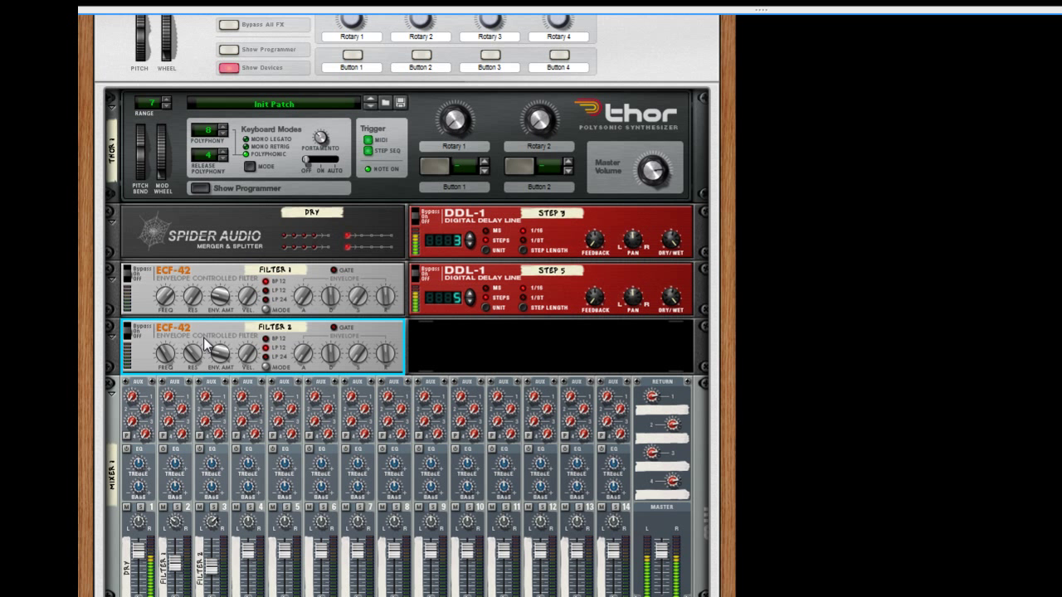
- Draw three descending notes on steps 2 to 4 of the Matrix pattern, shorten it to 6 steps and run it
{"action": "scroll", "coordinate": [247, 371], "scroll_direction": "down", "scroll_amount": 3}
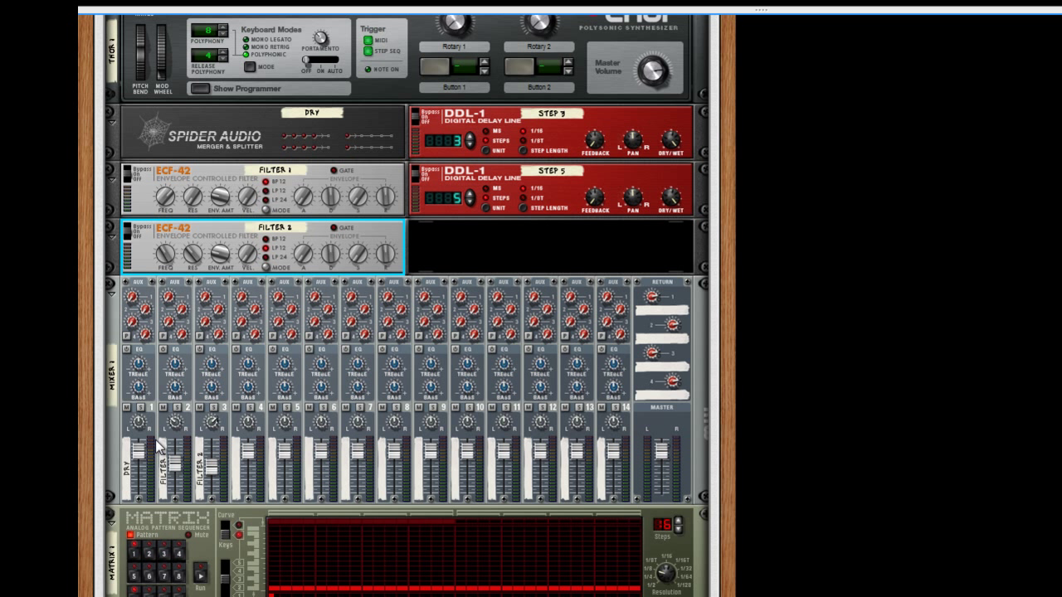
{"action": "left_click", "coordinate": [288, 528]}
{"action": "left_click", "coordinate": [297, 546]}
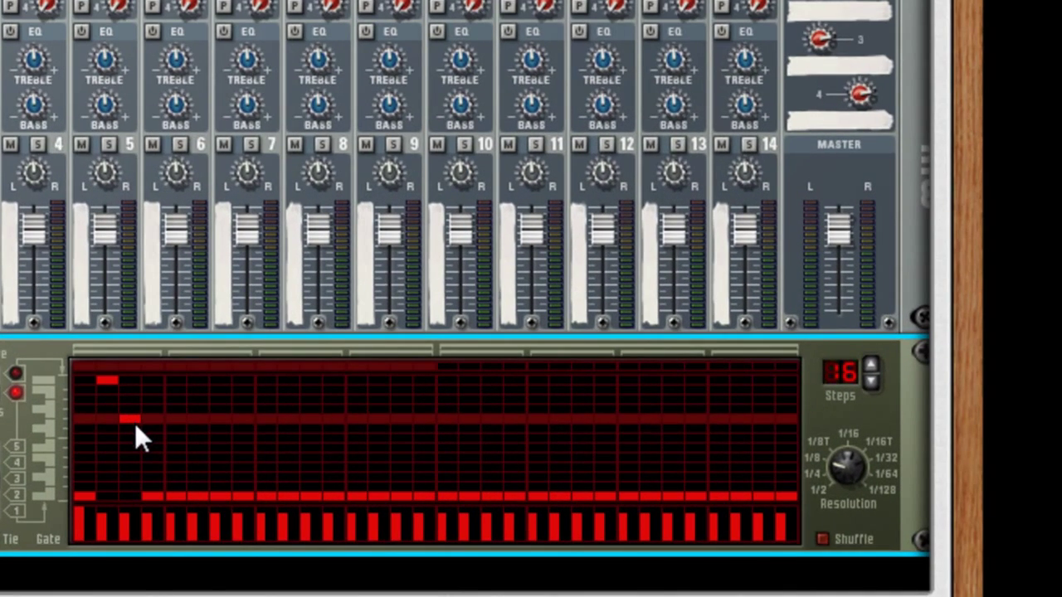
{"action": "left_click_drag", "start_coordinate": [134, 423], "coordinate": [135, 429]}
{"action": "left_click", "coordinate": [145, 448]}
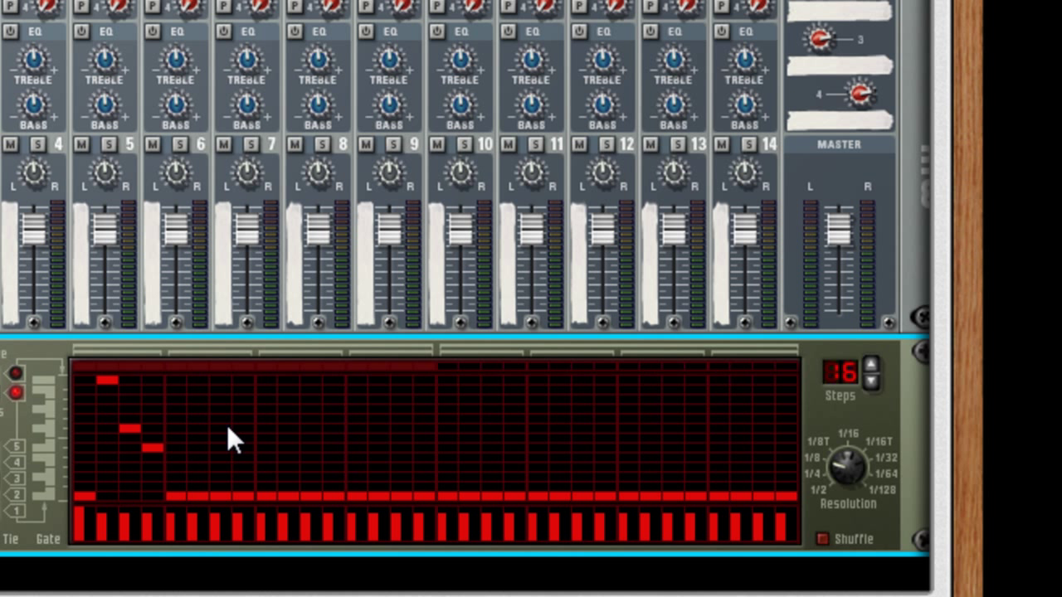
{"action": "left_click_drag", "start_coordinate": [843, 385], "coordinate": [850, 406]}
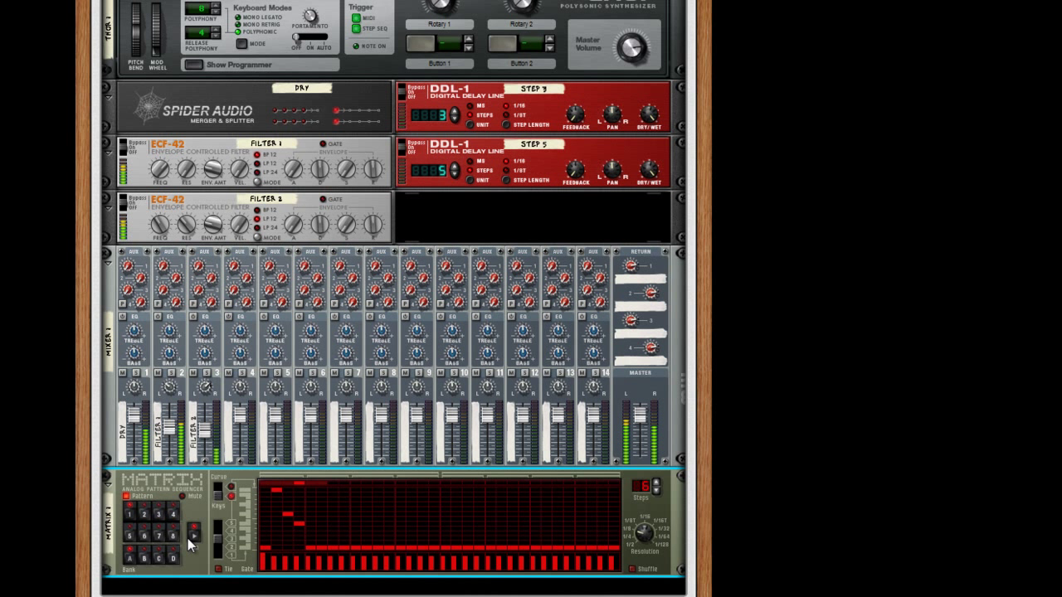
- Lower the levels of the Filter 1 and Dry channels on the mixer while the pattern runs
{"action": "left_click", "coordinate": [173, 438]}
{"action": "left_click_drag", "start_coordinate": [173, 437], "coordinate": [173, 456]}
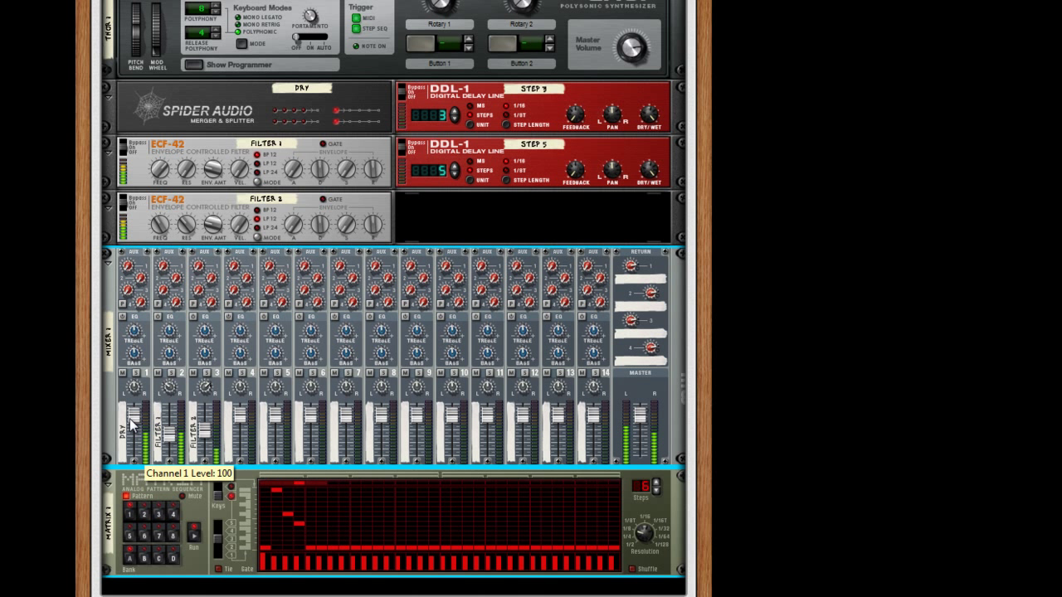
{"action": "left_click_drag", "start_coordinate": [131, 427], "coordinate": [136, 462]}
- Show Thor's programmer and set the Low Pass Ladder Filter frequency to about 776 Hz
{"action": "scroll", "coordinate": [166, 415], "scroll_direction": "up", "scroll_amount": 6}
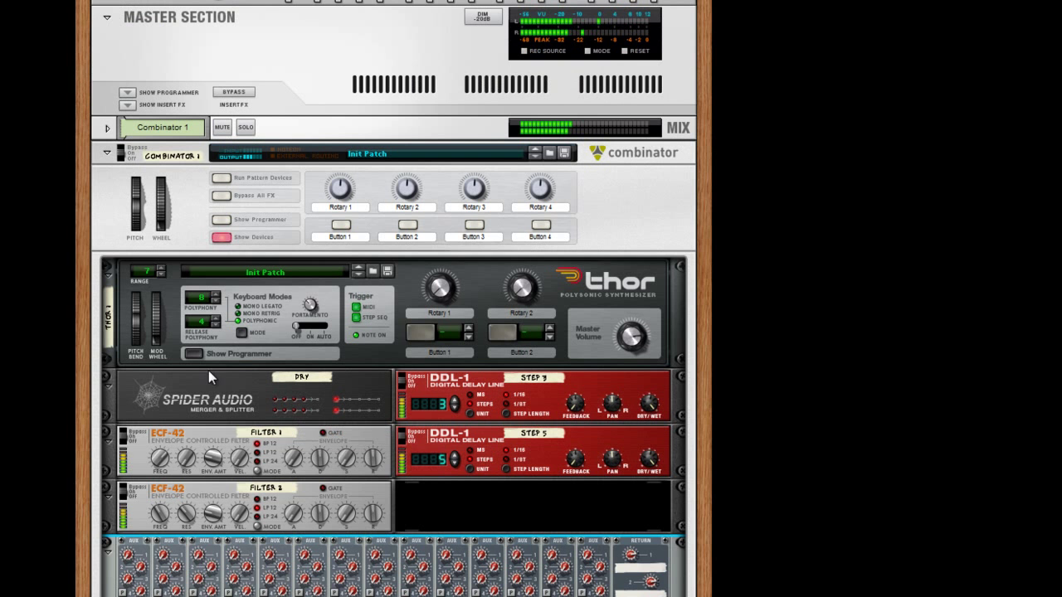
{"action": "left_click", "coordinate": [194, 353]}
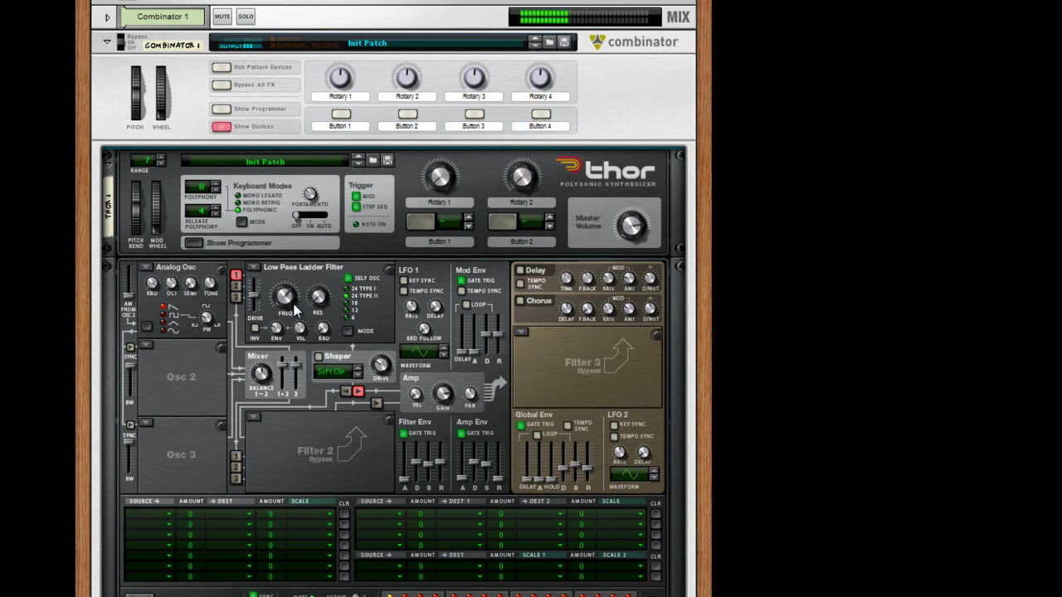
{"action": "left_click_drag", "start_coordinate": [291, 307], "coordinate": [289, 333]}
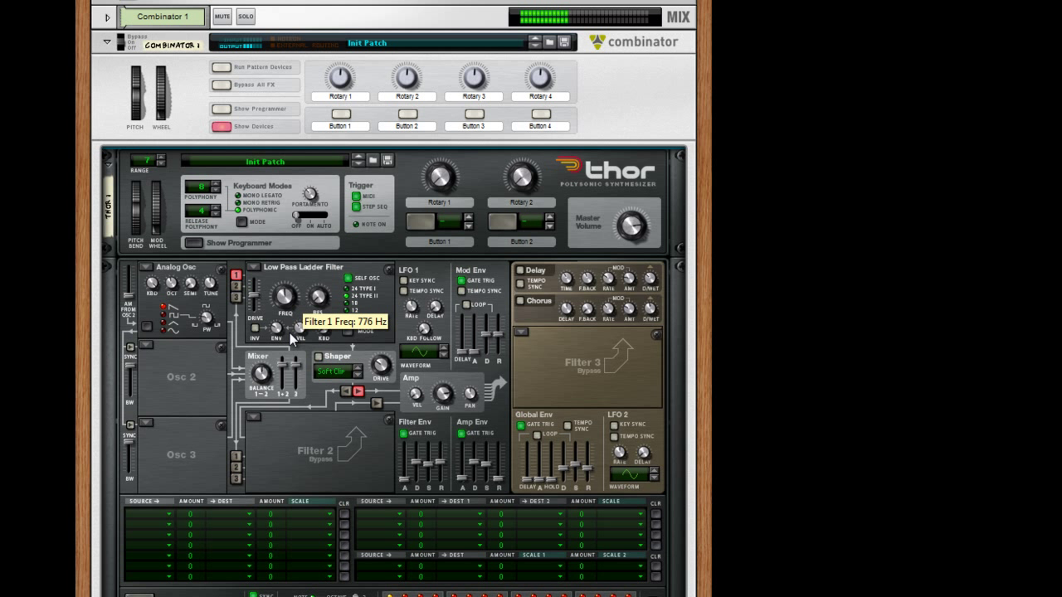
- Set the Filter 2 ECF-42's frequency to about 59 and the Filter 1 ECF-42's resonance to about 26
{"action": "scroll", "coordinate": [295, 338], "scroll_direction": "down", "scroll_amount": 7}
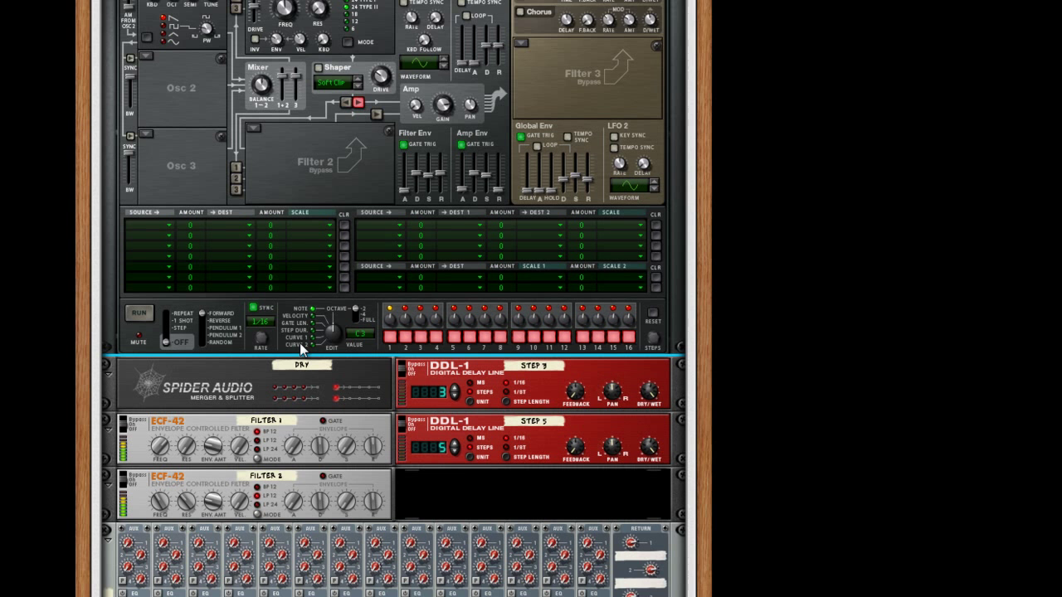
{"action": "scroll", "coordinate": [300, 342], "scroll_direction": "down", "scroll_amount": 2}
{"action": "left_click", "coordinate": [160, 359]}
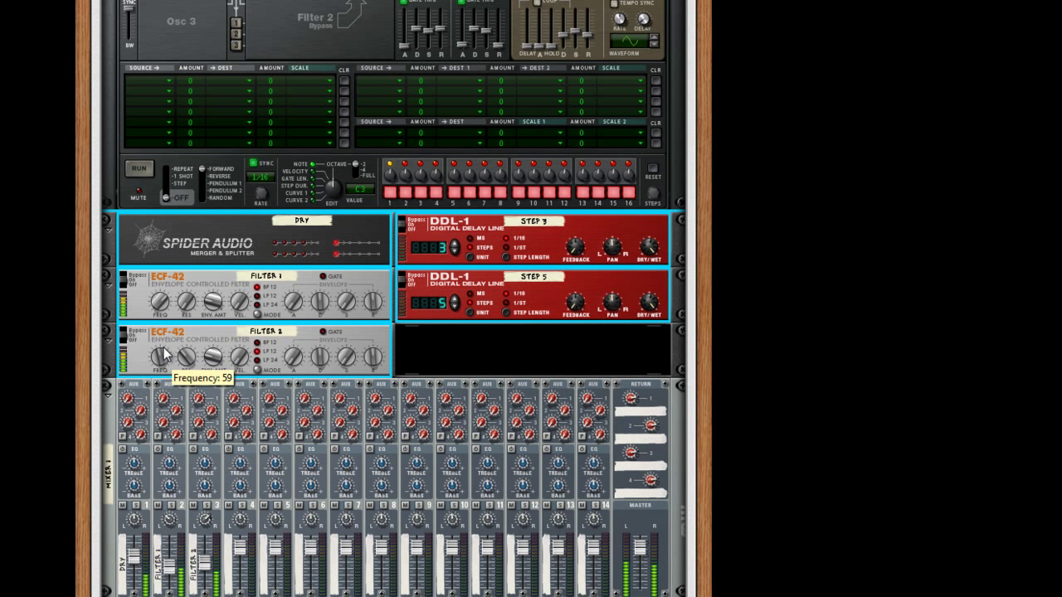
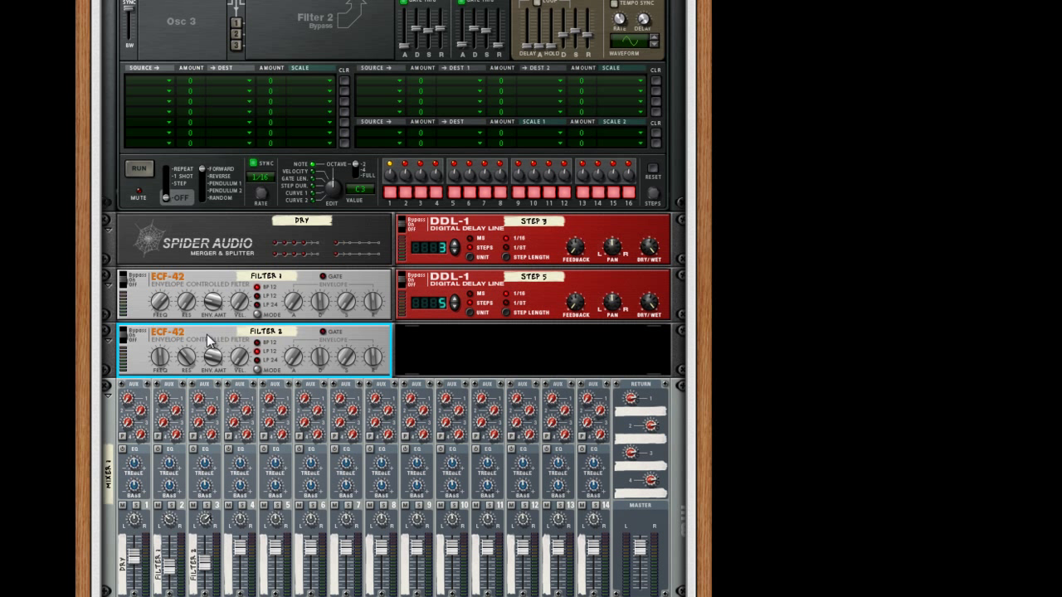
{"action": "left_click", "coordinate": [246, 286]}
{"action": "left_click_drag", "start_coordinate": [191, 310], "coordinate": [188, 305]}
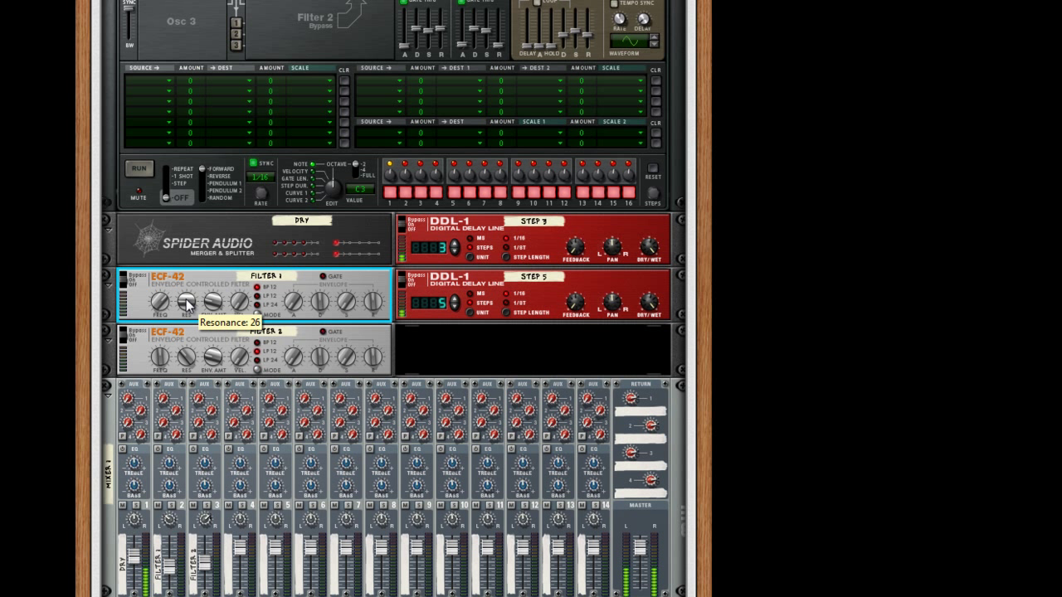
- Pull the Dry channel's level far down and pan the Filter 1 and Filter 2 channels further left and right
{"action": "left_click", "coordinate": [147, 569]}
{"action": "left_click_drag", "start_coordinate": [171, 522], "coordinate": [172, 532]}
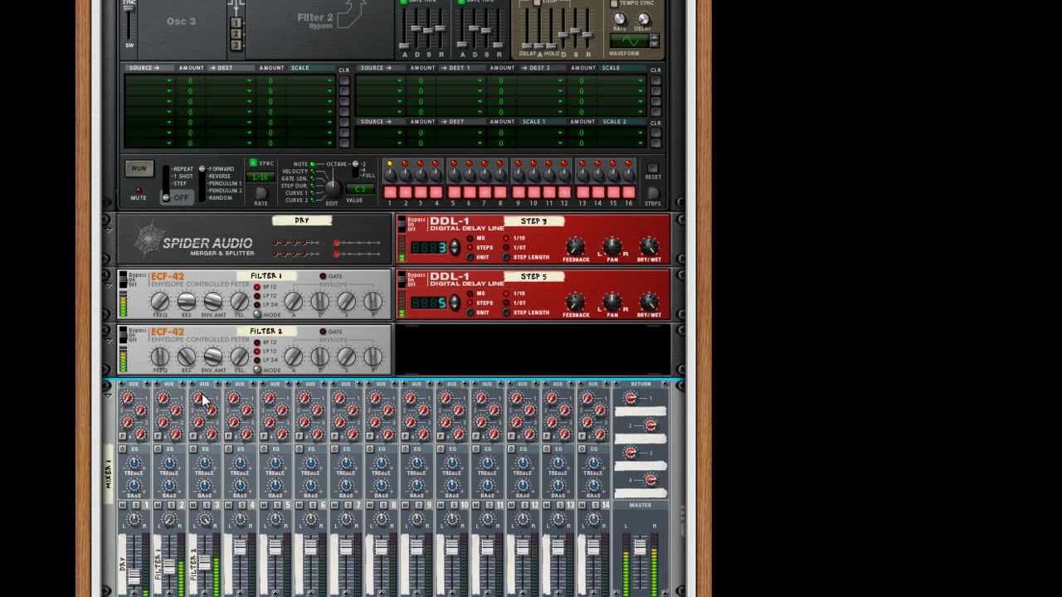
- Set the Filter 2 ECF-42's frequency to about 64, and rebalance the mixer with Filter 1 lower and Dry at 90
{"action": "left_click_drag", "start_coordinate": [187, 292], "coordinate": [165, 308]}
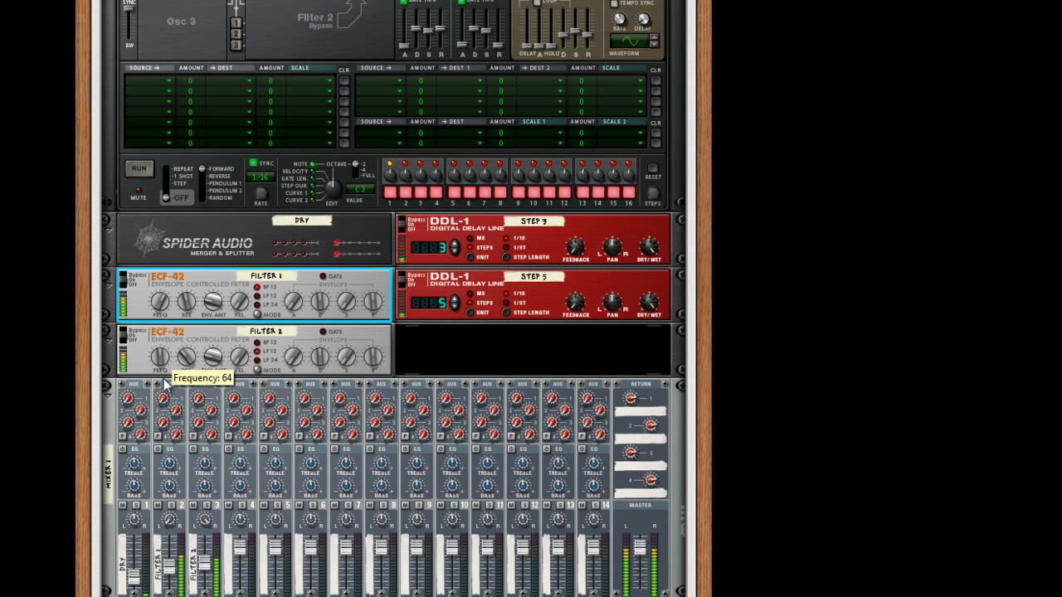
{"action": "left_click", "coordinate": [172, 558]}
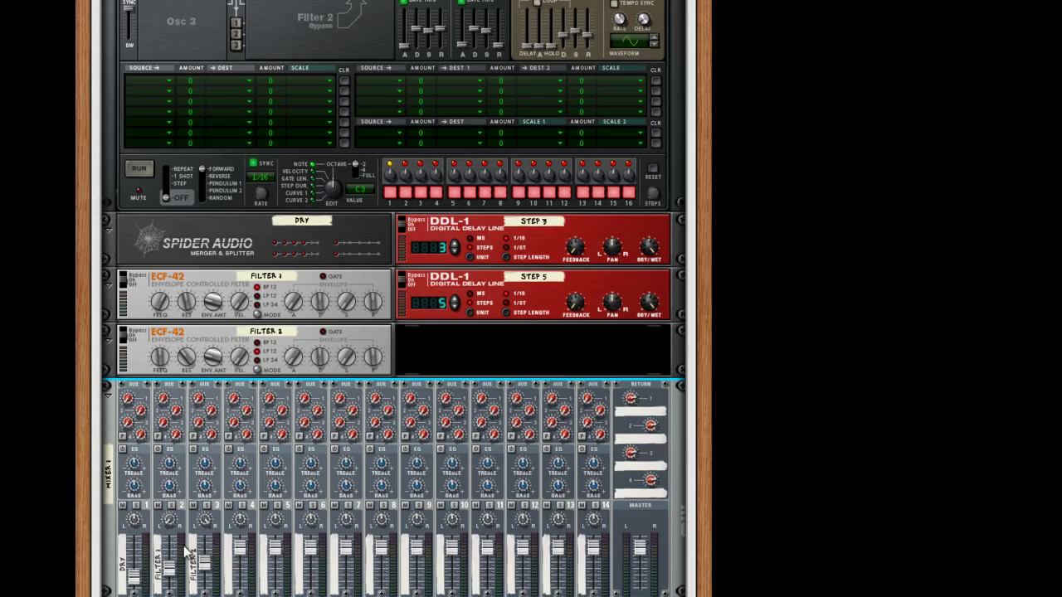
{"action": "left_click_drag", "start_coordinate": [138, 578], "coordinate": [135, 550]}
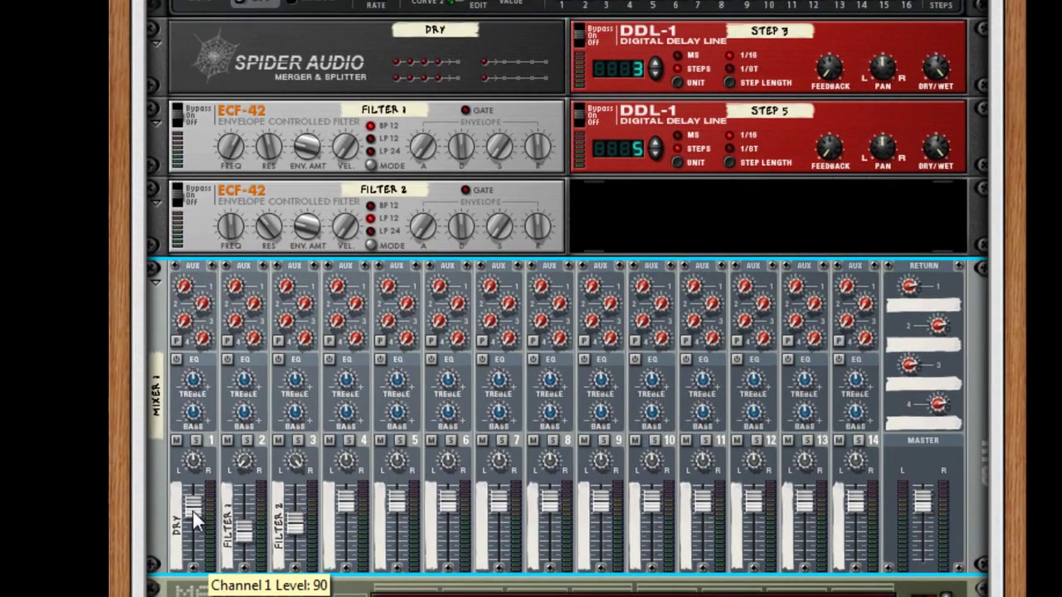
- Rename the Spider Audio Merger & Splitter from its Dry label to Dry Center
{"action": "left_click", "coordinate": [419, 34]}
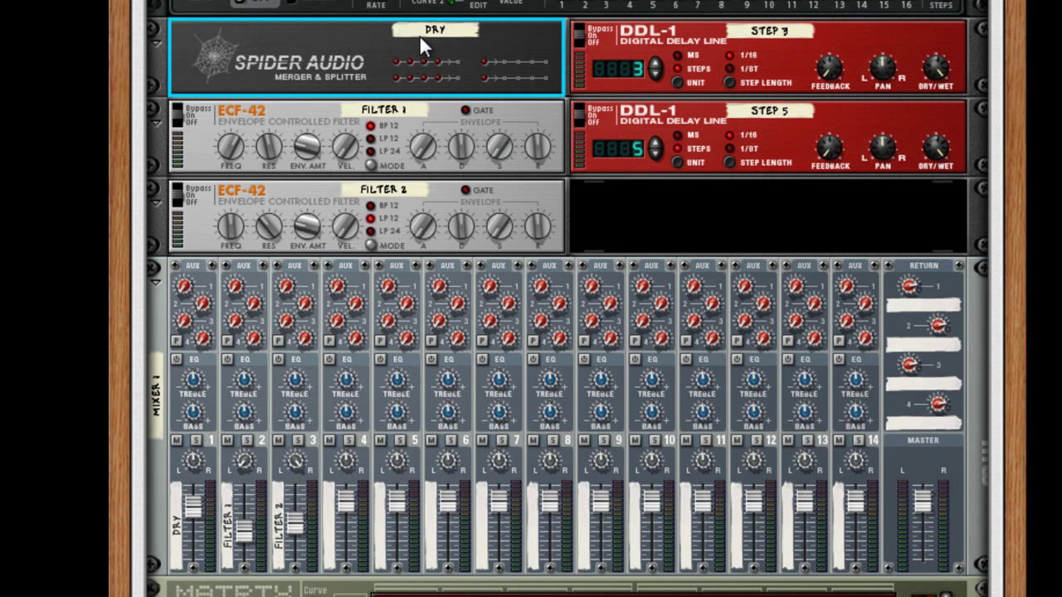
{"action": "double_click", "coordinate": [419, 34]}
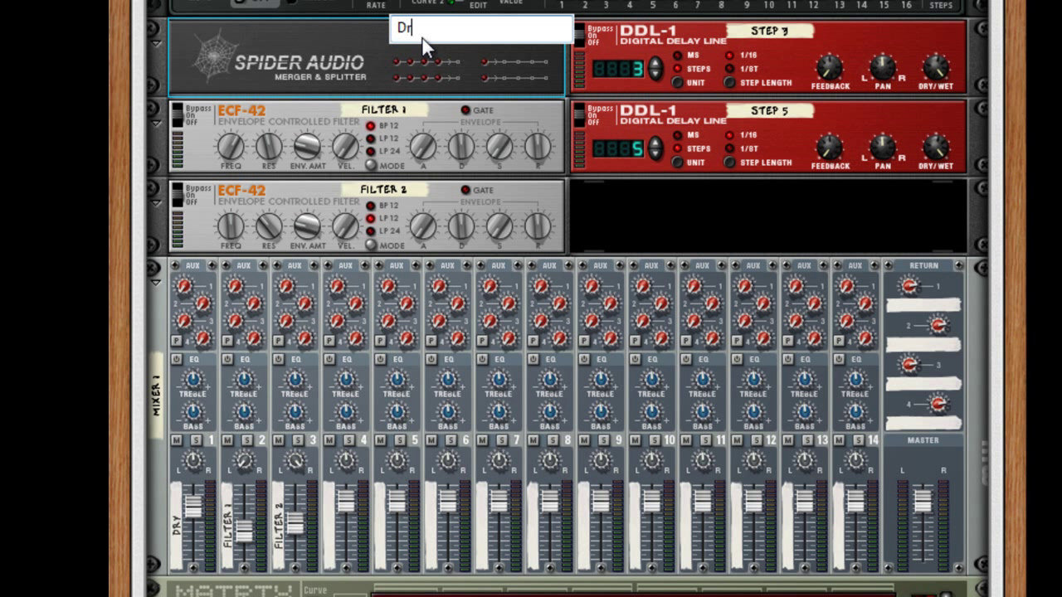
{"action": "type", "text": "Center"}
{"action": "key", "text": "Return"}
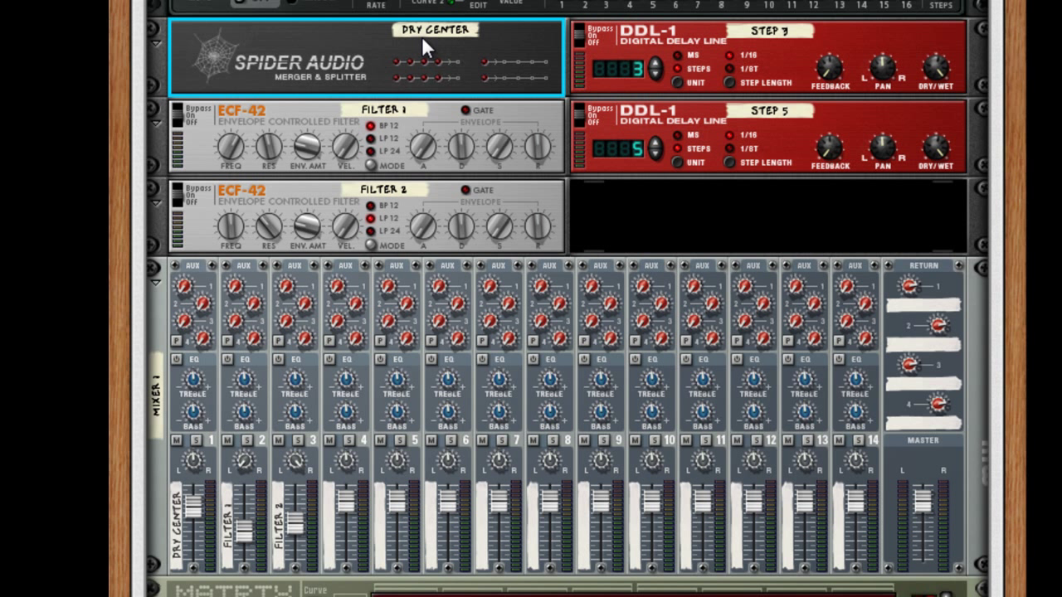
- Show the Combinator's programmer with its key mapping and modulation routing
{"action": "scroll", "coordinate": [422, 35], "scroll_direction": "up", "scroll_amount": 5}
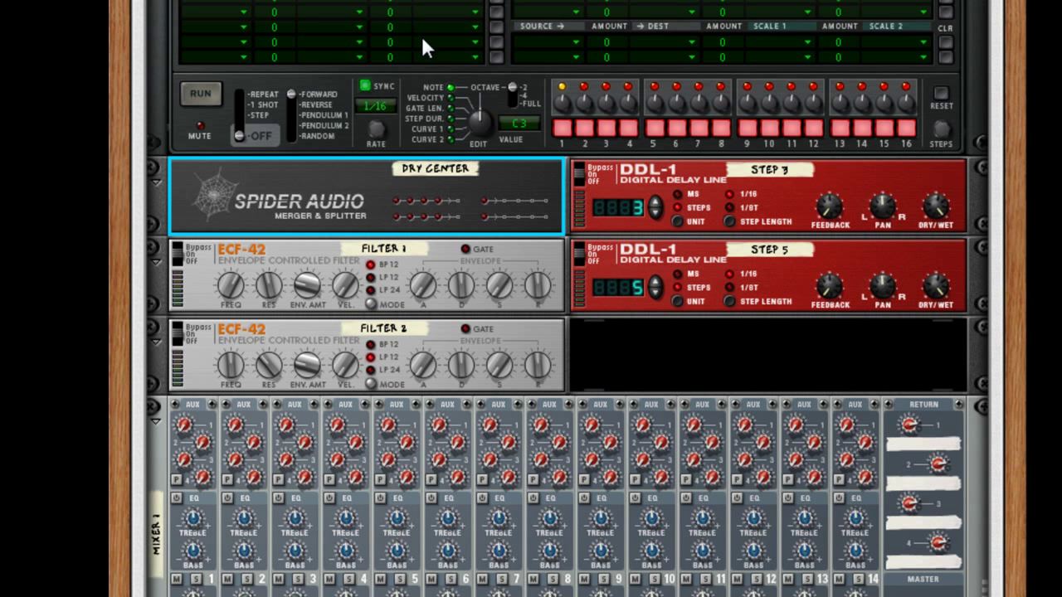
{"action": "scroll", "coordinate": [422, 36], "scroll_direction": "up", "scroll_amount": 2}
{"action": "scroll", "coordinate": [421, 36], "scroll_direction": "up", "scroll_amount": 8}
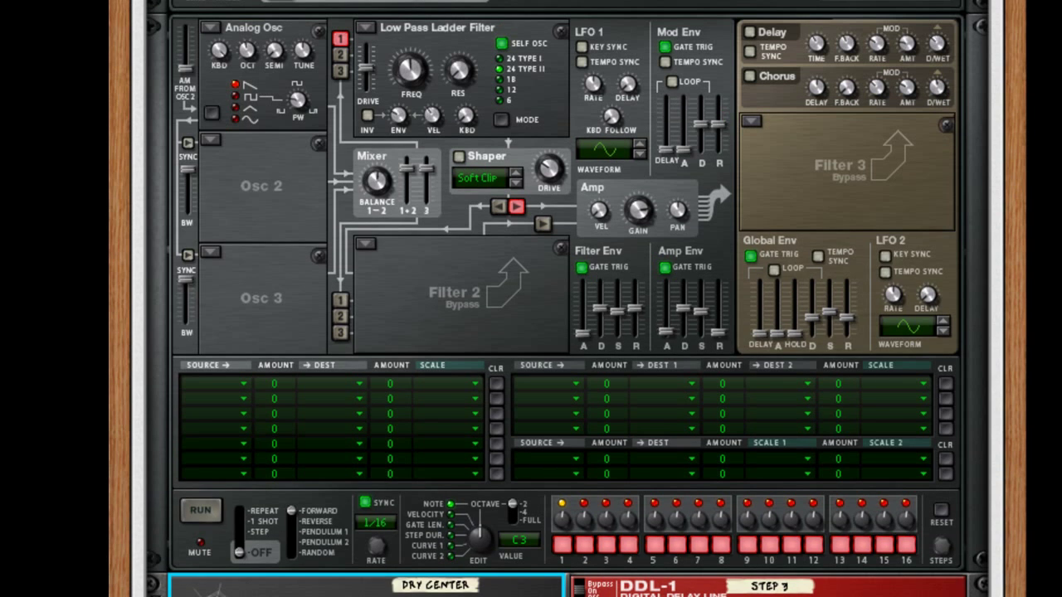
{"action": "scroll", "coordinate": [567, 299], "scroll_direction": "up", "scroll_amount": 5}
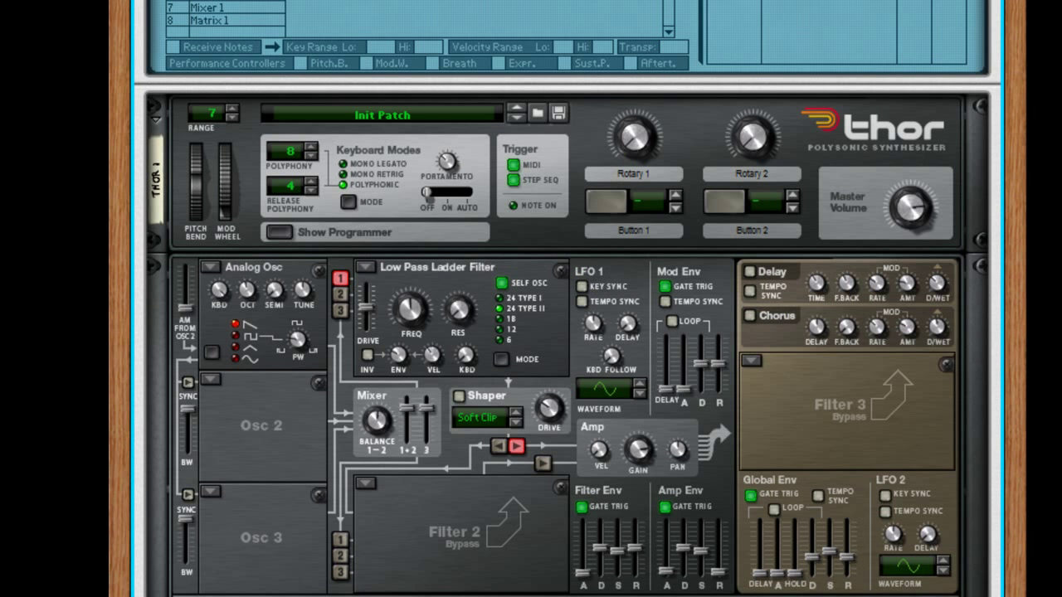
{"action": "scroll", "coordinate": [259, 130], "scroll_direction": "up", "scroll_amount": 7}
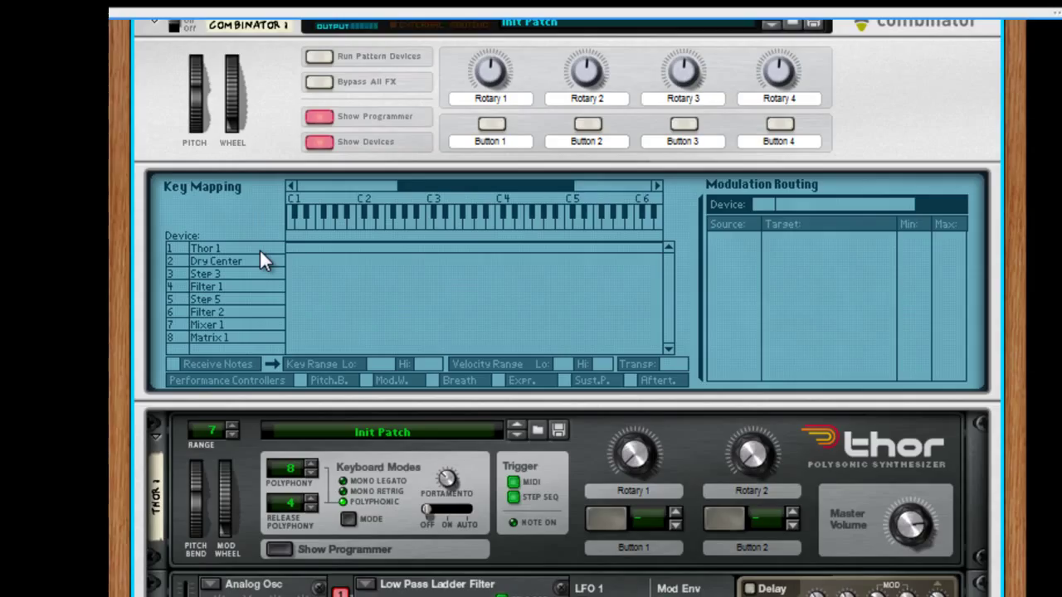
- Route the Combinator's Rotary 1 to Thor 1's Filter 1 Freq in the modulation routing
{"action": "left_click", "coordinate": [259, 249]}
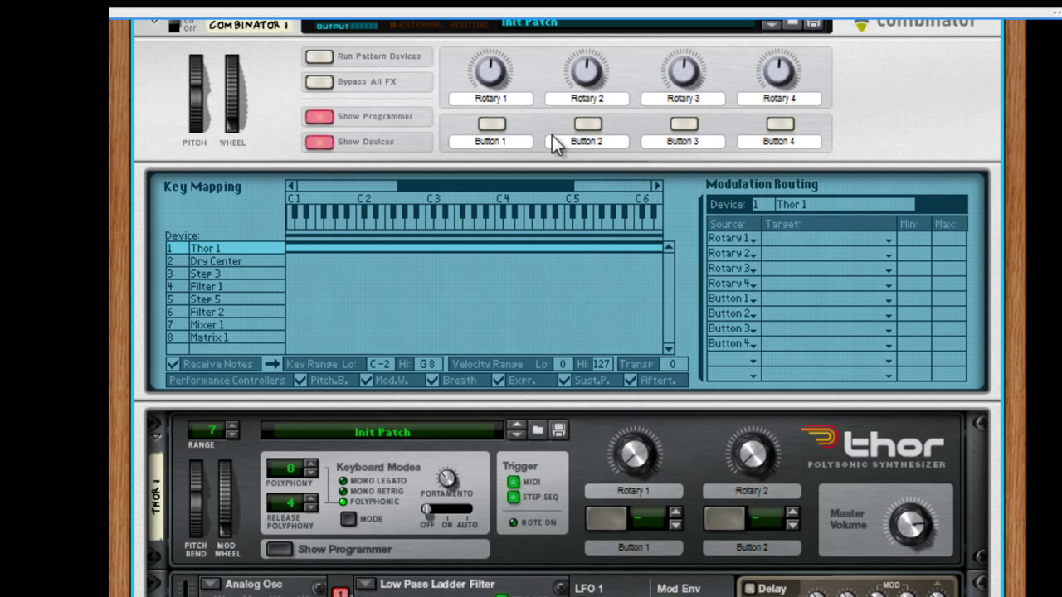
{"action": "left_click", "coordinate": [797, 246]}
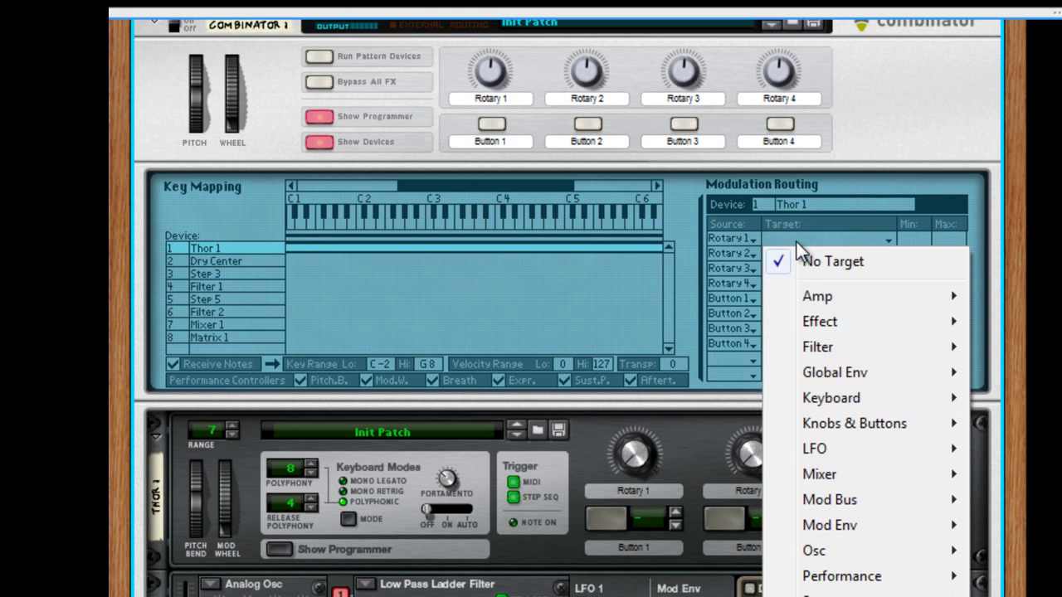
{"action": "mouse_move", "coordinate": [809, 294]}
{"action": "mouse_move", "coordinate": [821, 347]}
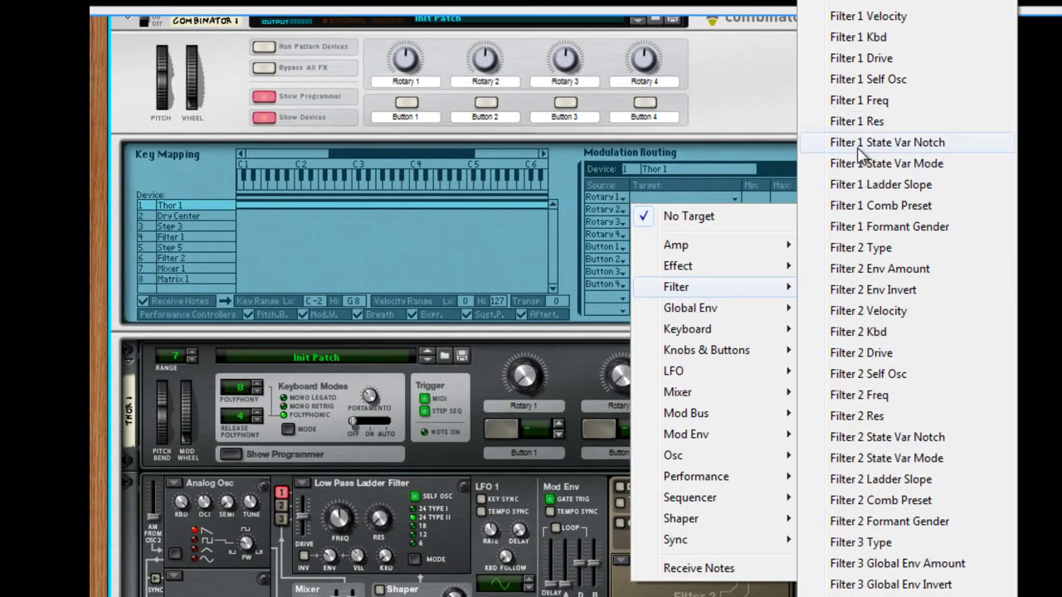
{"action": "left_click", "coordinate": [869, 100]}
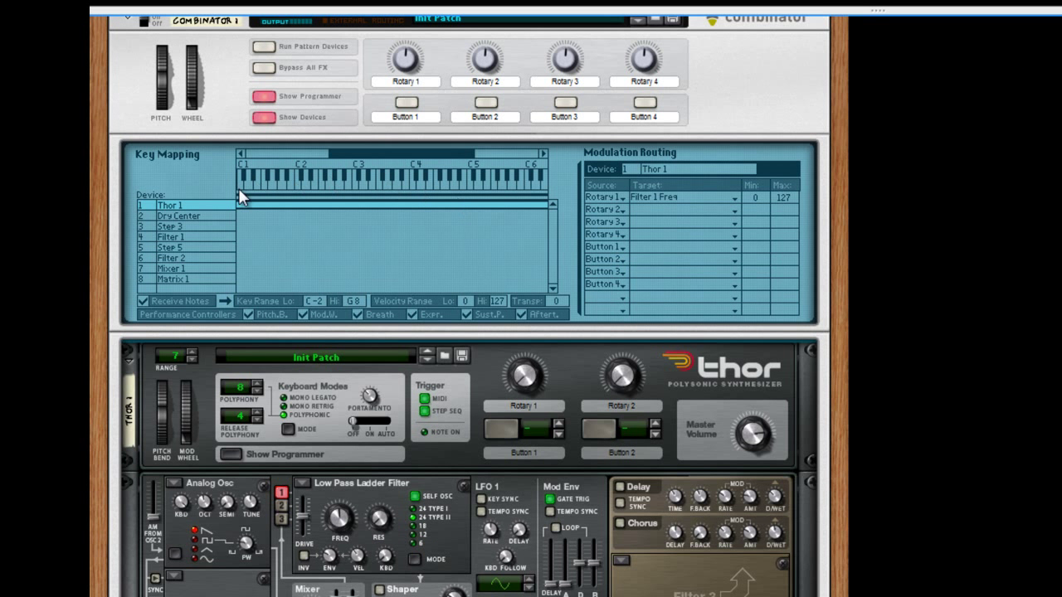
- Route Rotary 2 to Thor 1's Filter 1 Res, and turn off Self Osc on Thor's Low Pass Ladder Filter
{"action": "left_click", "coordinate": [700, 219]}
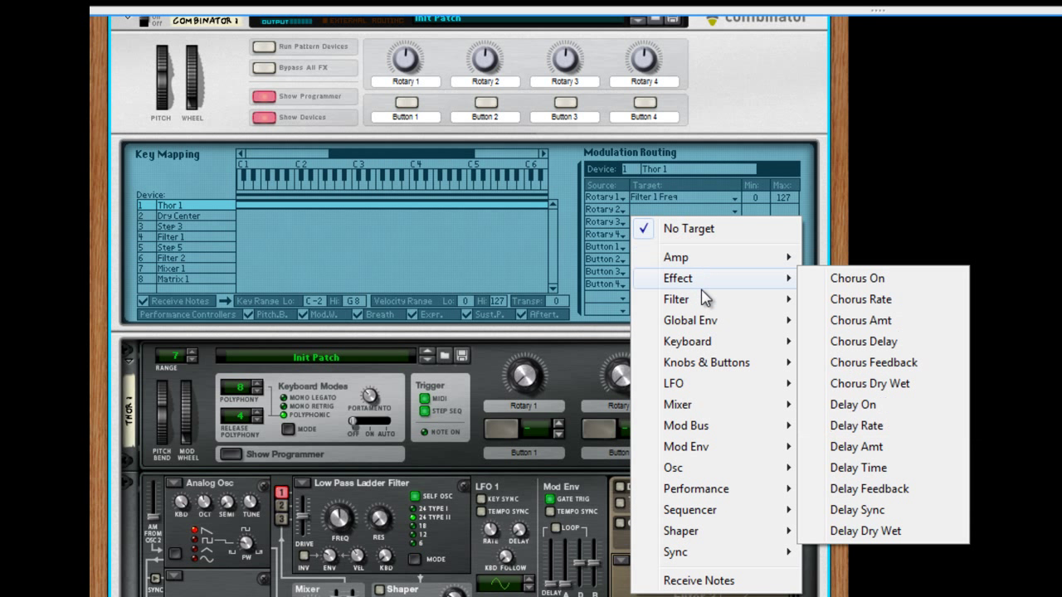
{"action": "mouse_move", "coordinate": [688, 300]}
{"action": "left_click", "coordinate": [861, 123]}
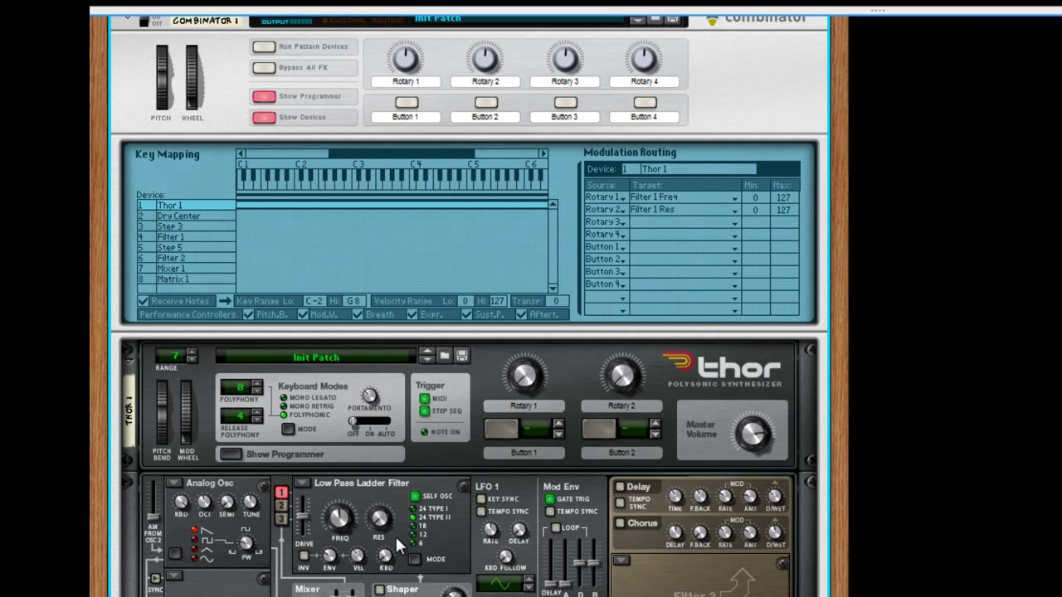
{"action": "left_click_drag", "start_coordinate": [395, 483], "coordinate": [379, 516]}
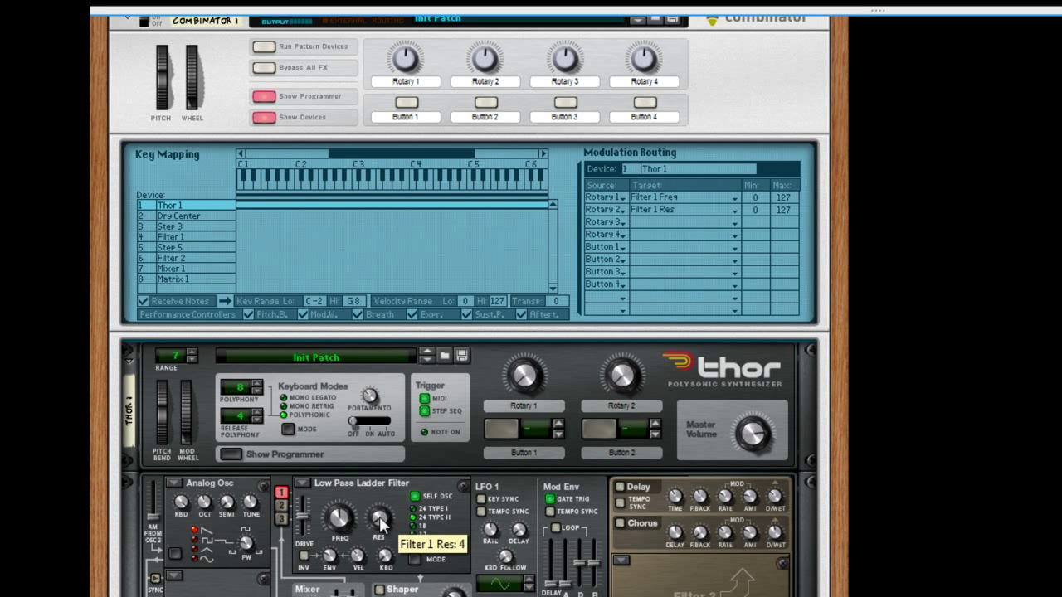
{"action": "left_click", "coordinate": [415, 496]}
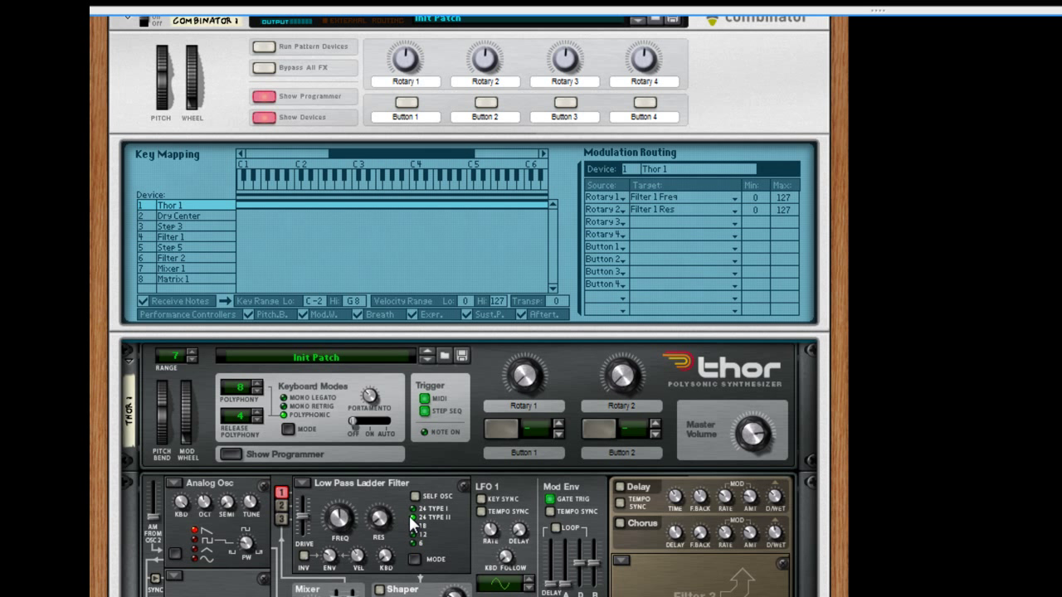
- Select Filter 1 as the device for modulation routing, and label the Combinator's Rotary 1 Frequency and Rotary 2 Resonance
{"action": "left_click", "coordinate": [219, 236]}
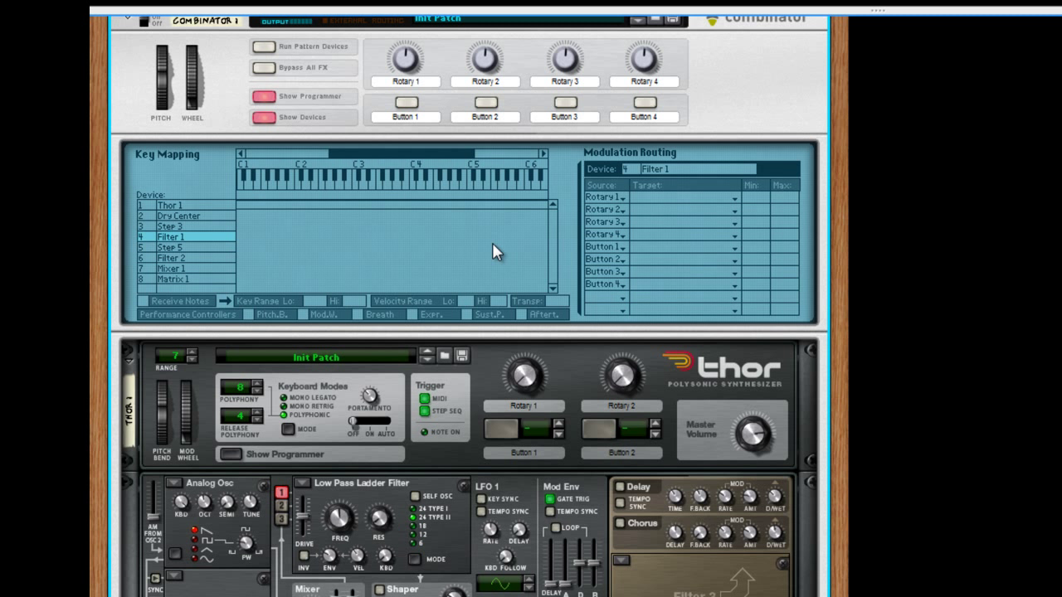
{"action": "double_click", "coordinate": [407, 81]}
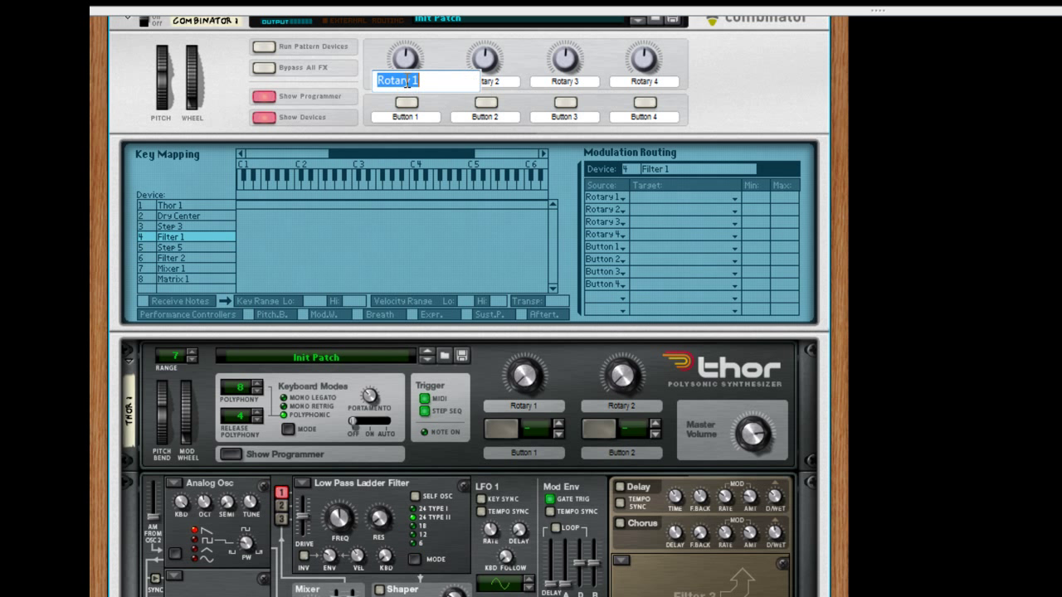
{"action": "type", "text": "Frequ"}
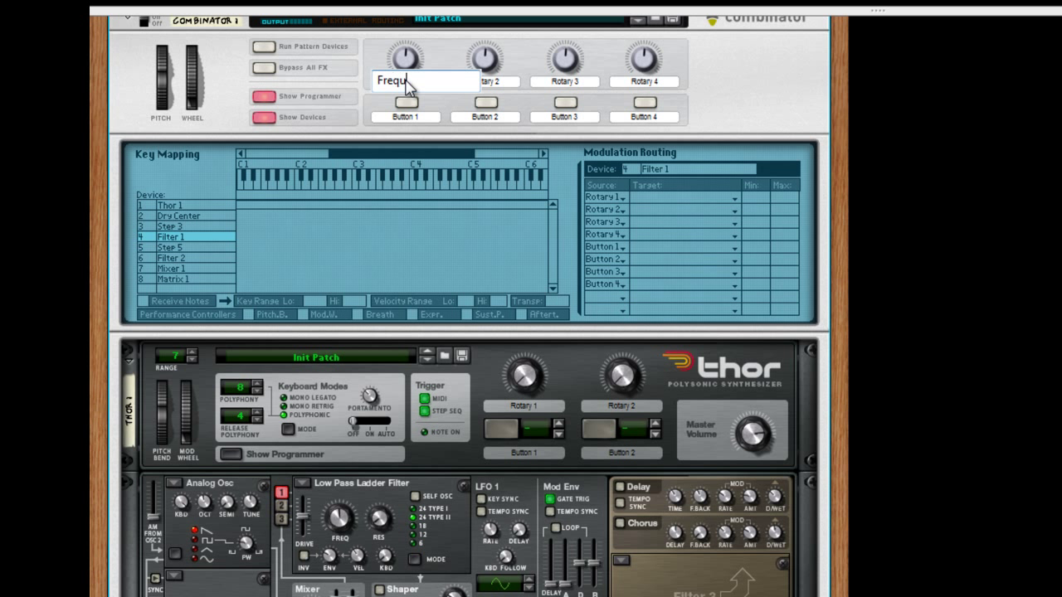
{"action": "type", "text": "ency"}
{"action": "key", "text": "Return"}
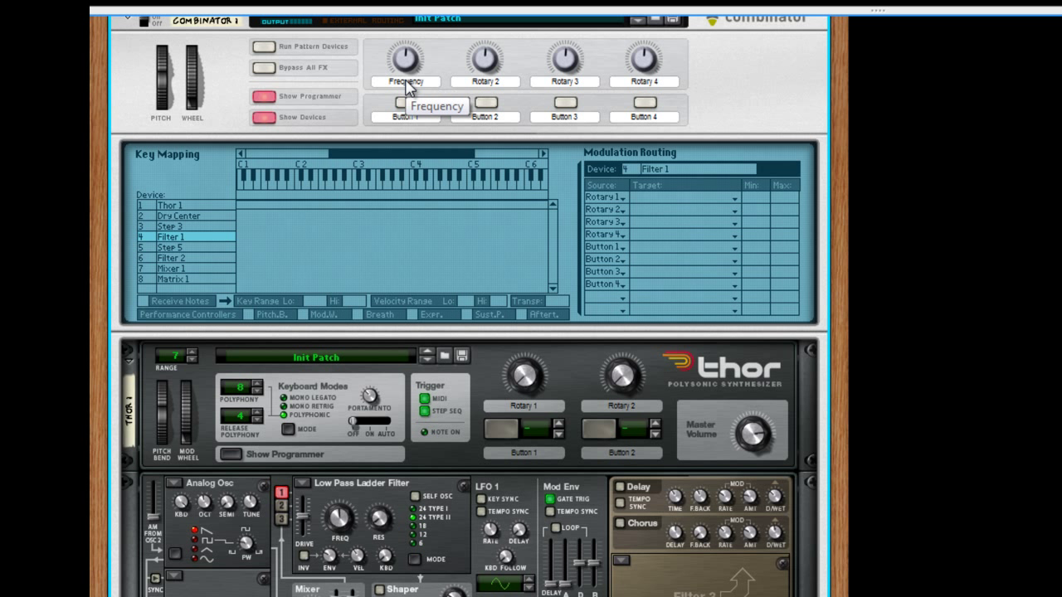
{"action": "double_click", "coordinate": [486, 81]}
{"action": "type", "text": "Resonane"}
{"action": "type", "text": "e"}
{"action": "key", "text": "Return"}
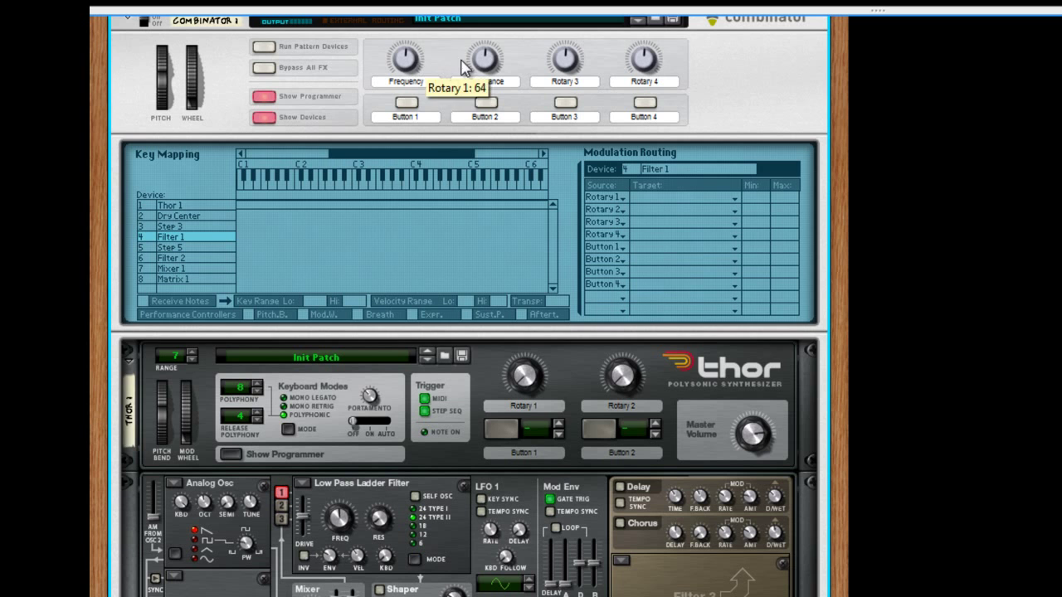
- Route Rotary 1 to the Frequency of the Filter 1 device
{"action": "scroll", "coordinate": [440, 315], "scroll_direction": "down", "scroll_amount": 5}
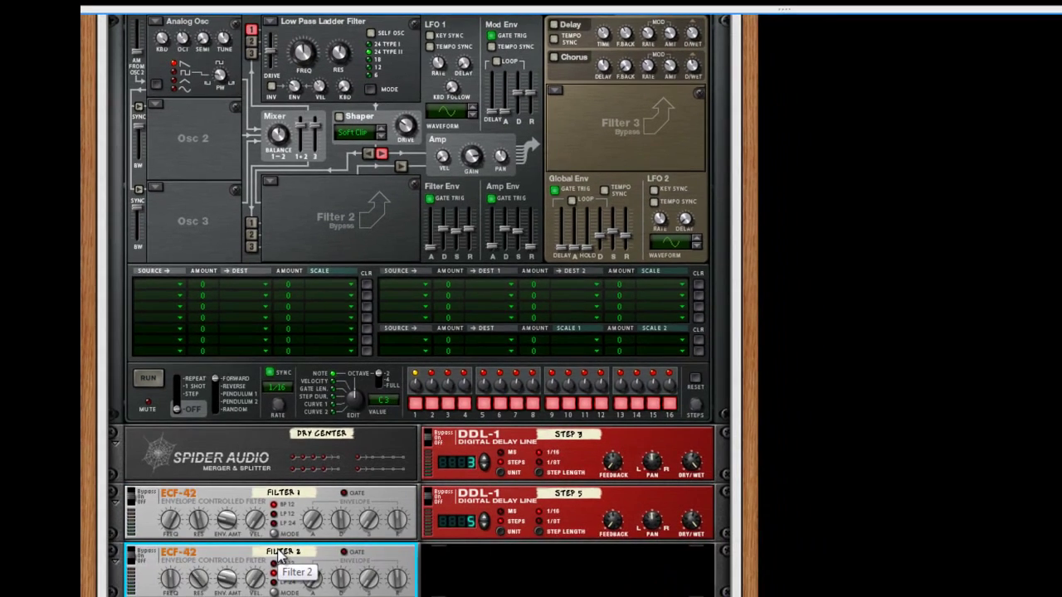
{"action": "scroll", "coordinate": [350, 562], "scroll_direction": "up", "scroll_amount": 4}
{"action": "scroll", "coordinate": [320, 515], "scroll_direction": "up", "scroll_amount": 3}
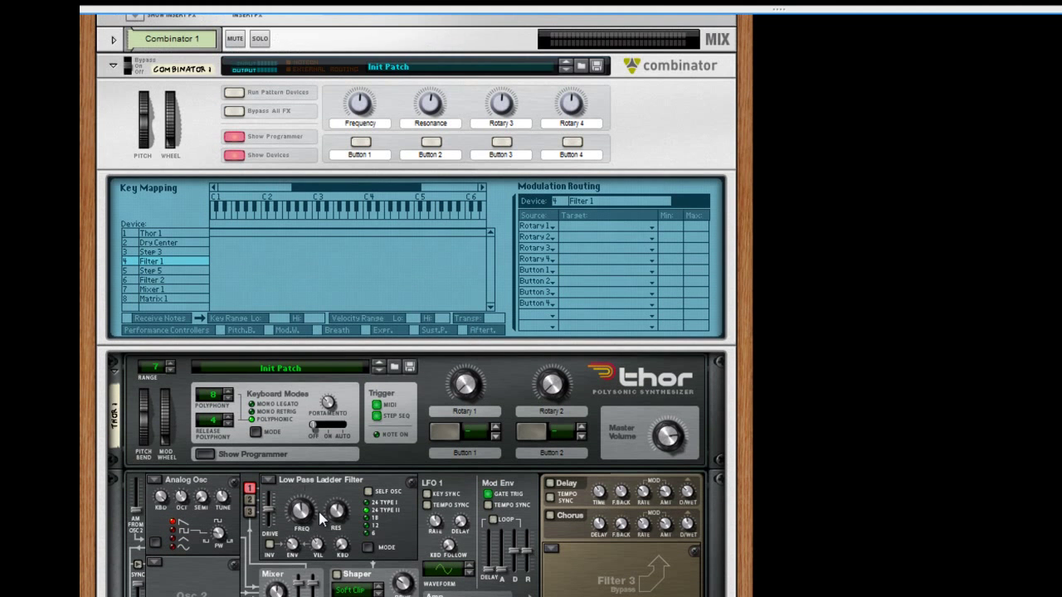
{"action": "left_click", "coordinate": [571, 225]}
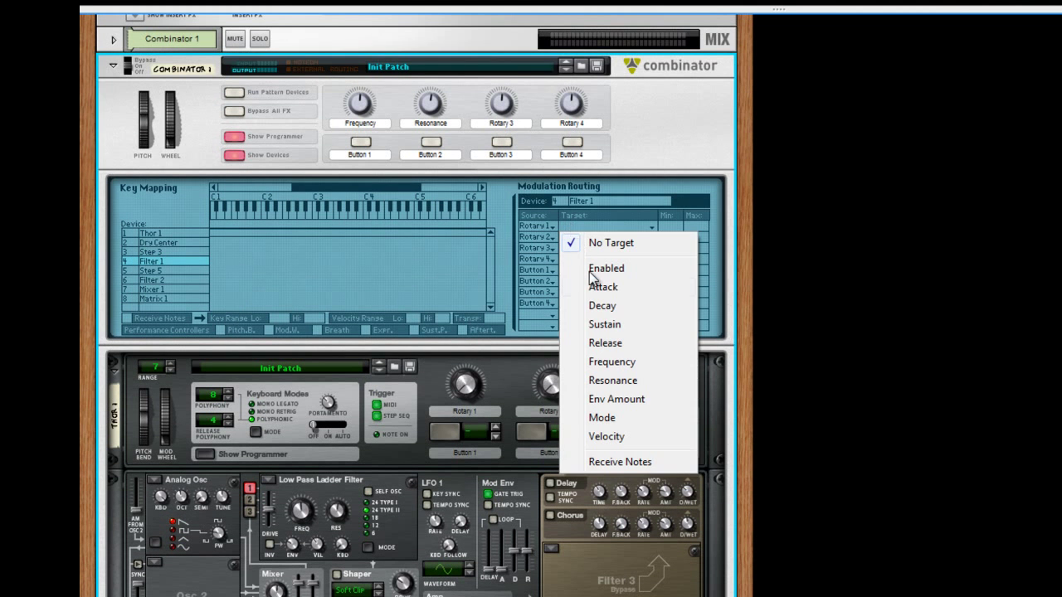
{"action": "left_click", "coordinate": [601, 363]}
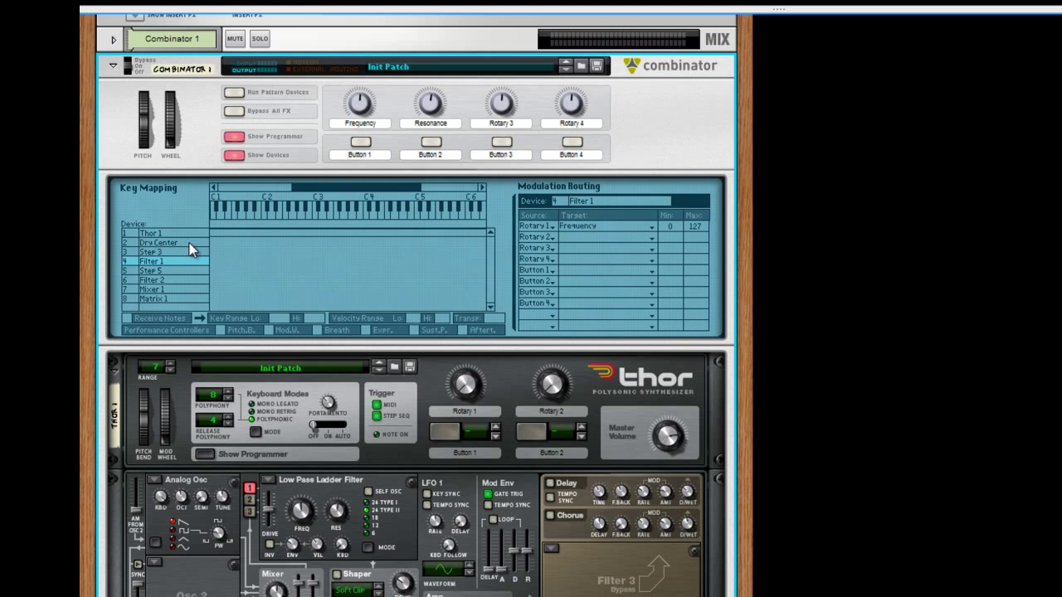
- Rename the Filter 1 ECF-42 as Band Filter and the Filter 2 ECF-42 as LP Filter
{"action": "scroll", "coordinate": [207, 291], "scroll_direction": "down", "scroll_amount": 12}
{"action": "scroll", "coordinate": [250, 368], "scroll_direction": "down", "scroll_amount": 3}
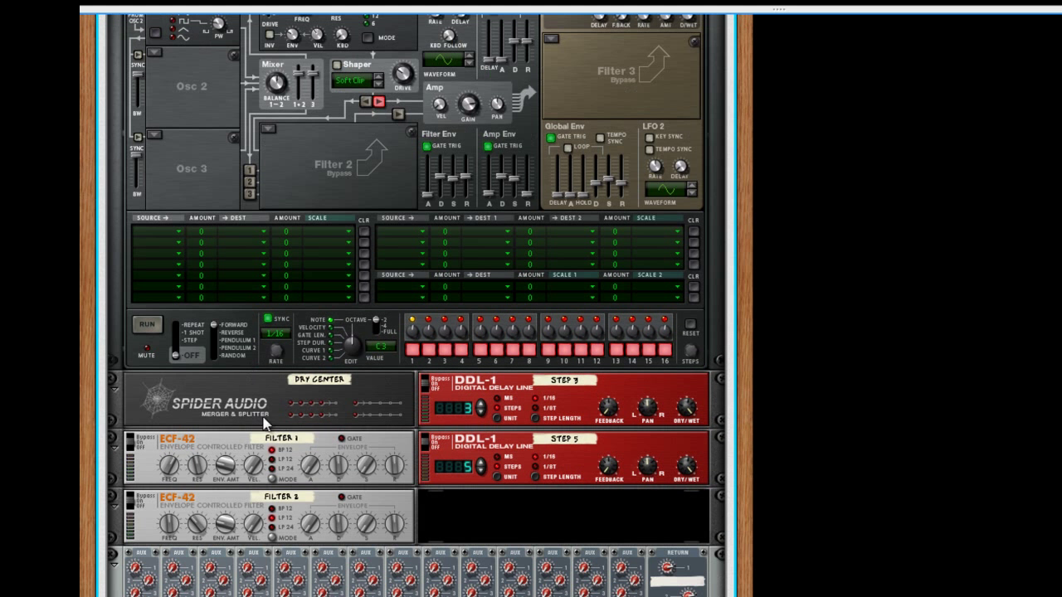
{"action": "double_click", "coordinate": [276, 443]}
{"action": "type", "text": "Band Filter"}
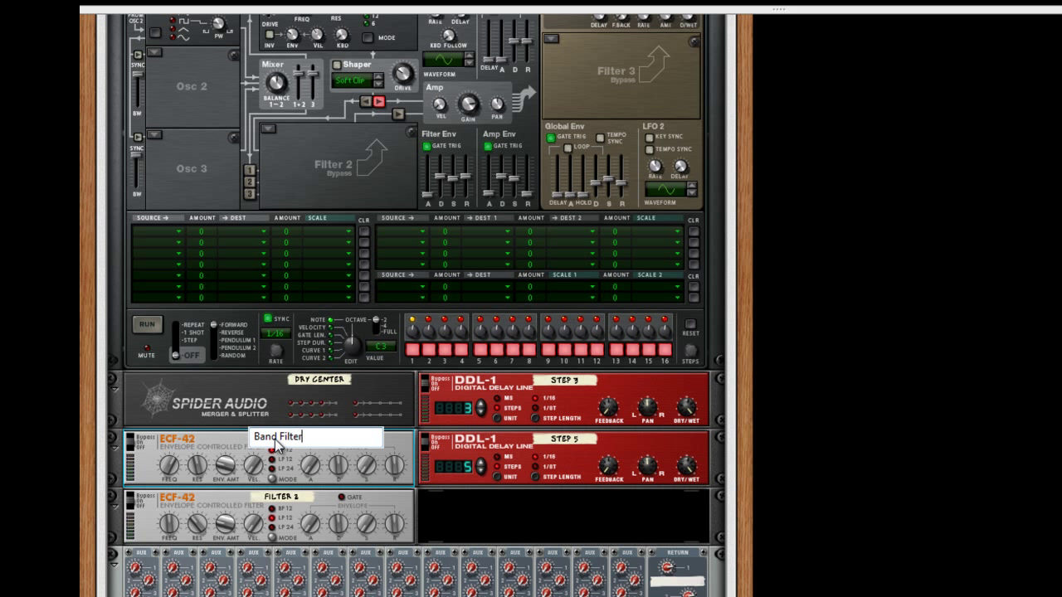
{"action": "key", "text": "Return"}
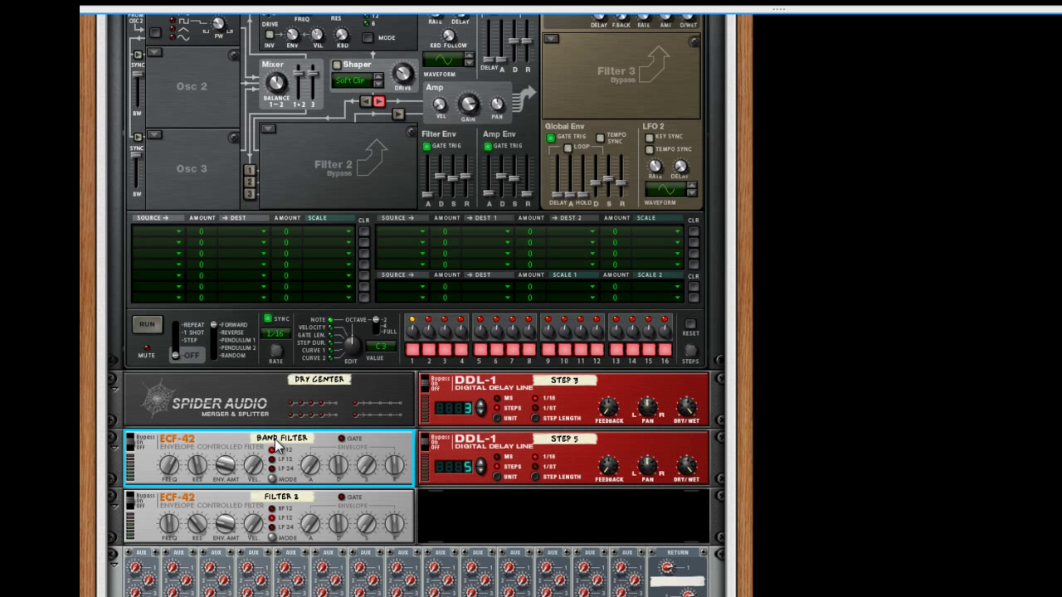
{"action": "double_click", "coordinate": [305, 498]}
{"action": "type", "text": "LP Filter"}
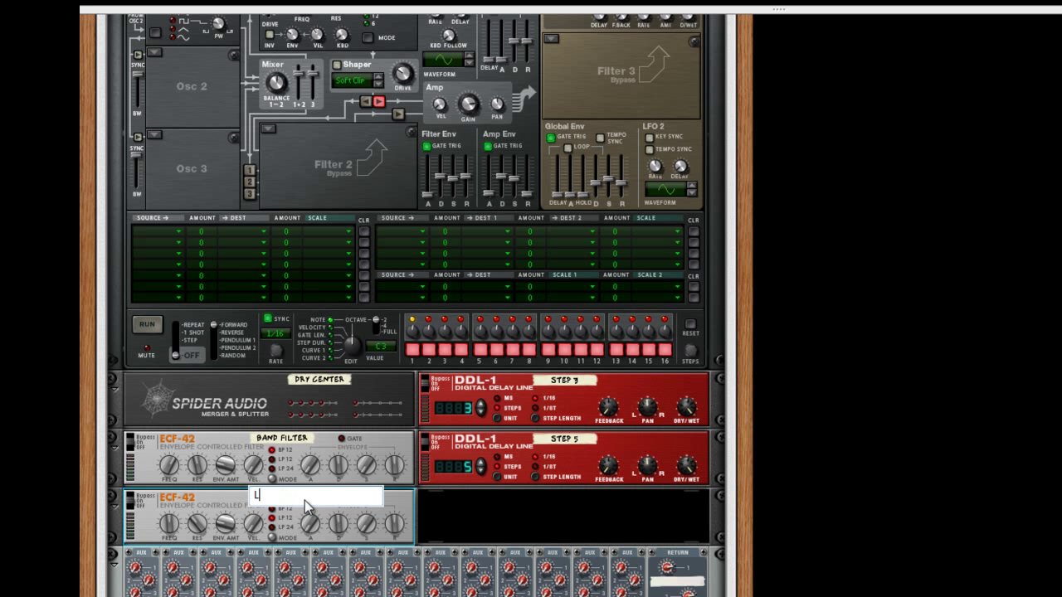
{"action": "key", "text": "Return"}
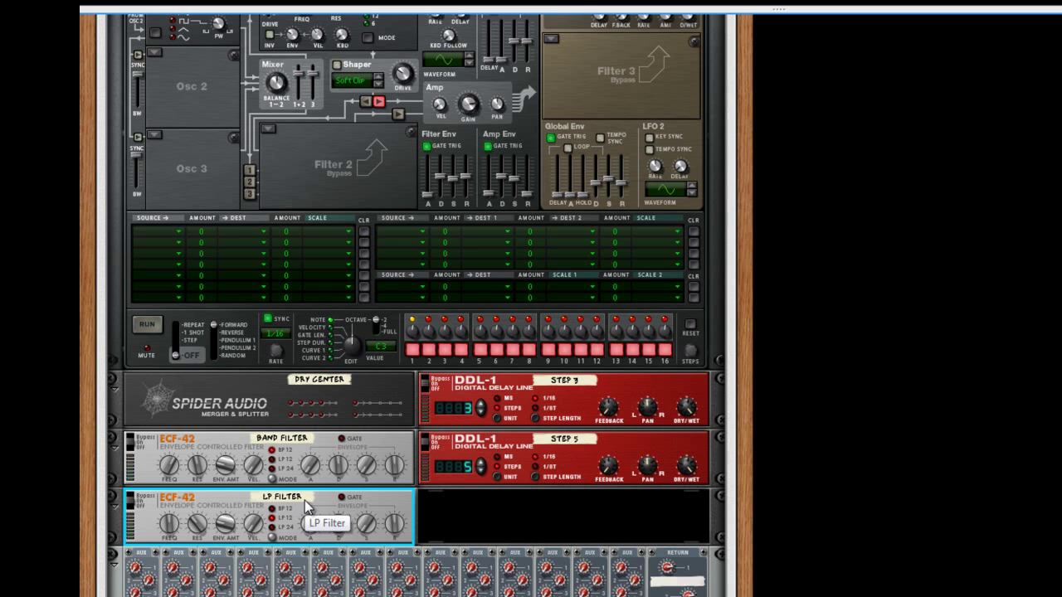
- Invert the Band Filter's Rotary 1 to Frequency routing with a minimum of 101 and a maximum of 53
{"action": "scroll", "coordinate": [278, 431], "scroll_direction": "up", "scroll_amount": 10}
{"action": "left_click", "coordinate": [169, 322]}
{"action": "left_click", "coordinate": [170, 313]}
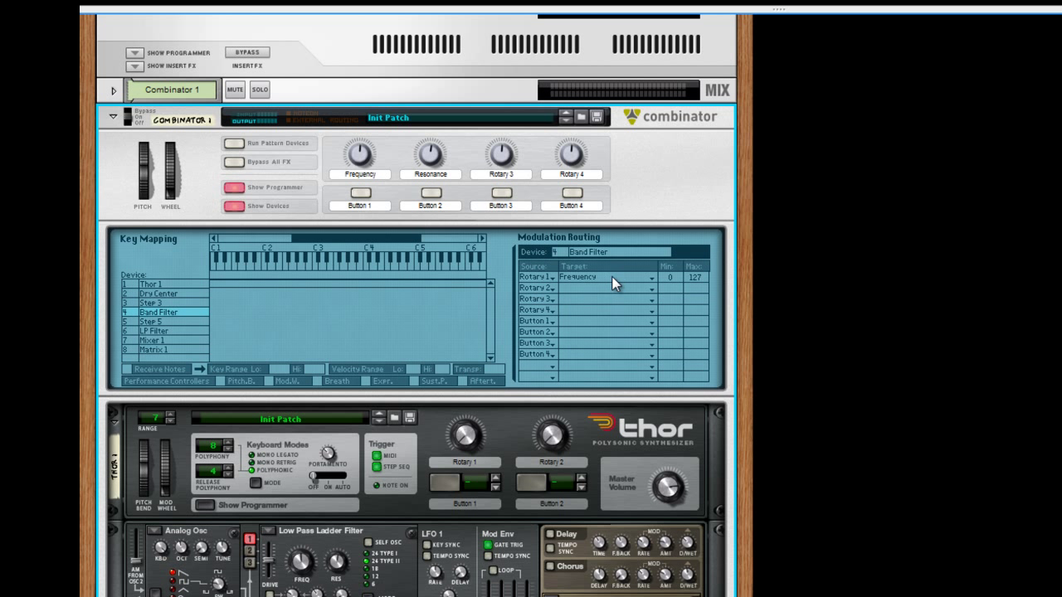
{"action": "left_click_drag", "start_coordinate": [371, 153], "coordinate": [367, 172]}
{"action": "mouse_move", "coordinate": [303, 565]}
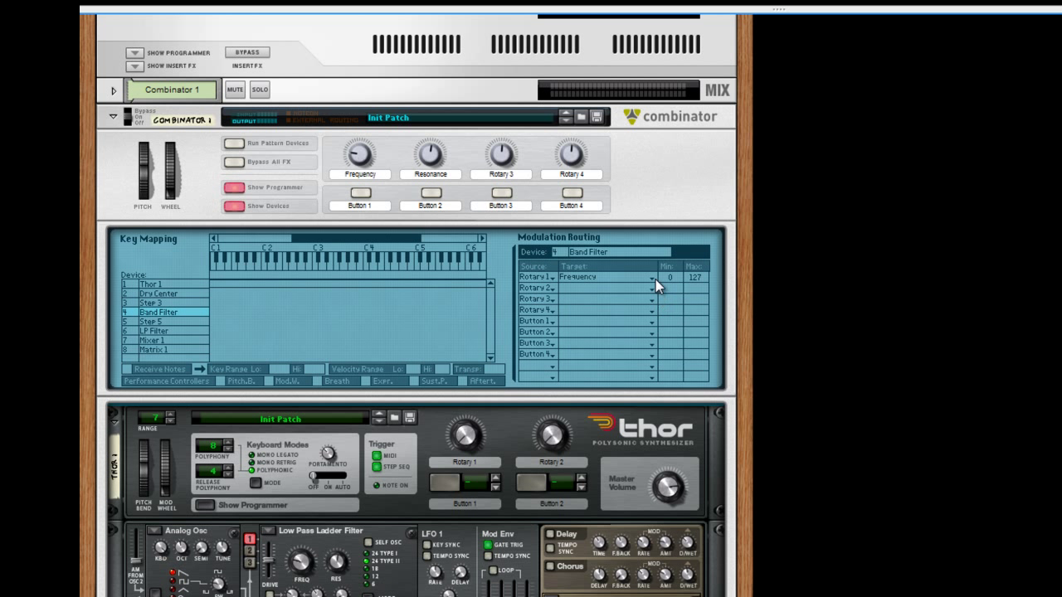
{"action": "mouse_move", "coordinate": [662, 279]}
{"action": "left_click_drag", "start_coordinate": [678, 276], "coordinate": [668, 79]}
{"action": "left_click_drag", "start_coordinate": [689, 276], "coordinate": [686, 423]}
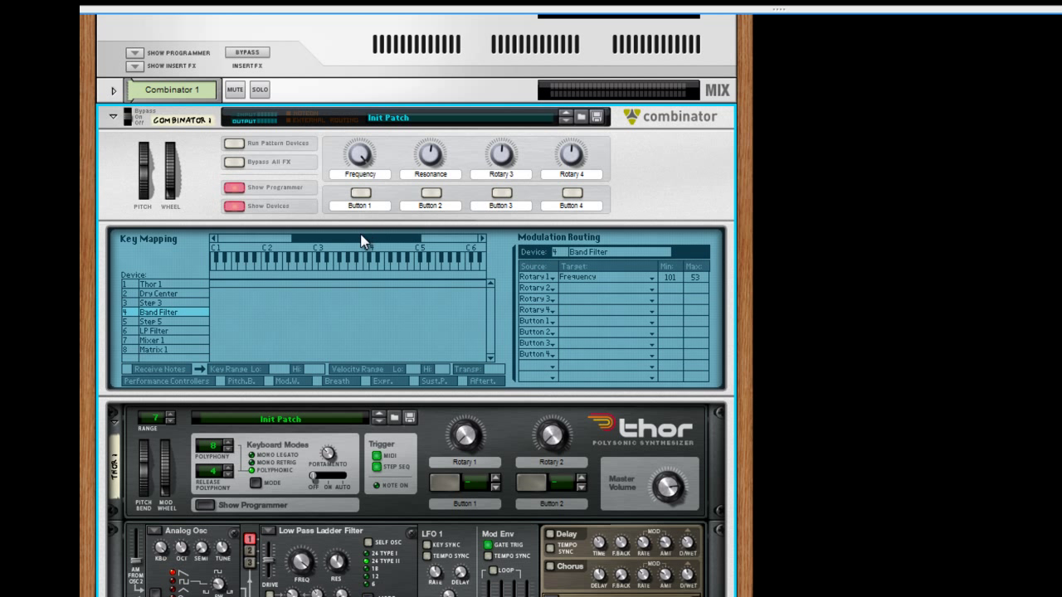
- Route Rotary 1 to the LP Filter's Frequency with a minimum of 29 and a maximum of 102
{"action": "left_click", "coordinate": [193, 331]}
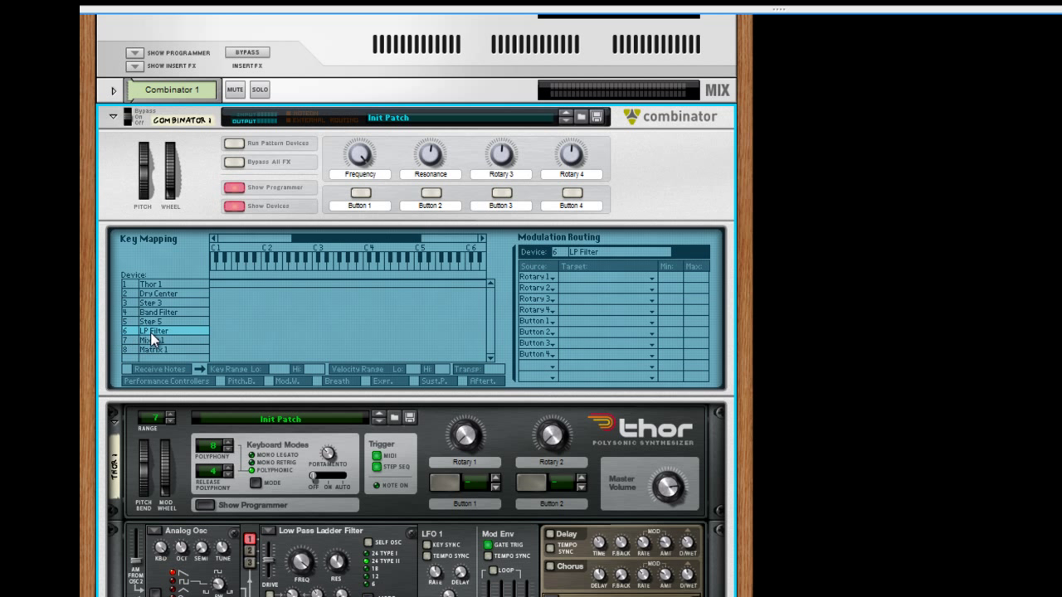
{"action": "left_click", "coordinate": [589, 274]}
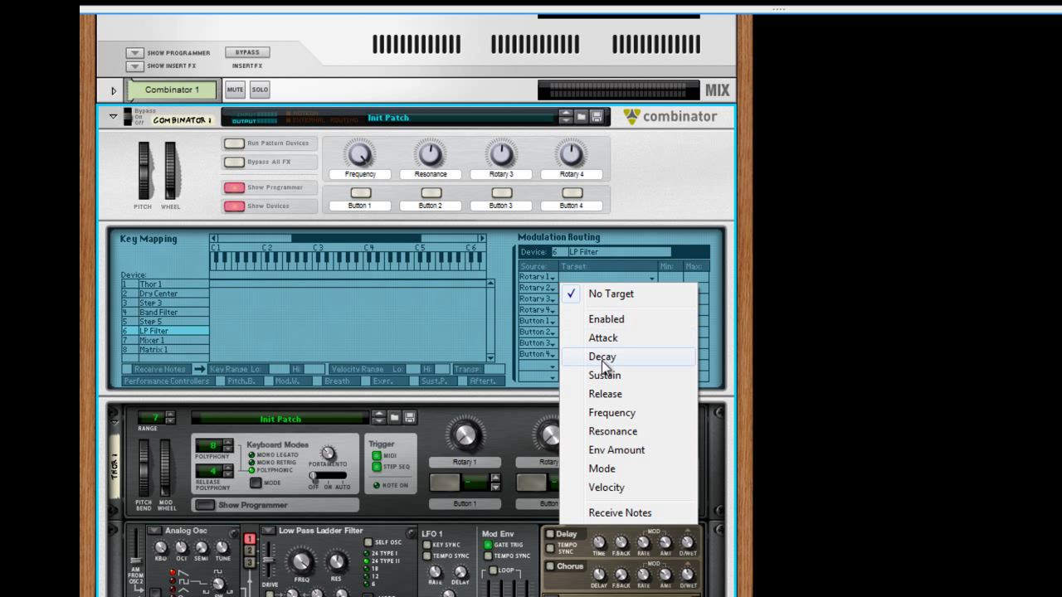
{"action": "left_click", "coordinate": [597, 413]}
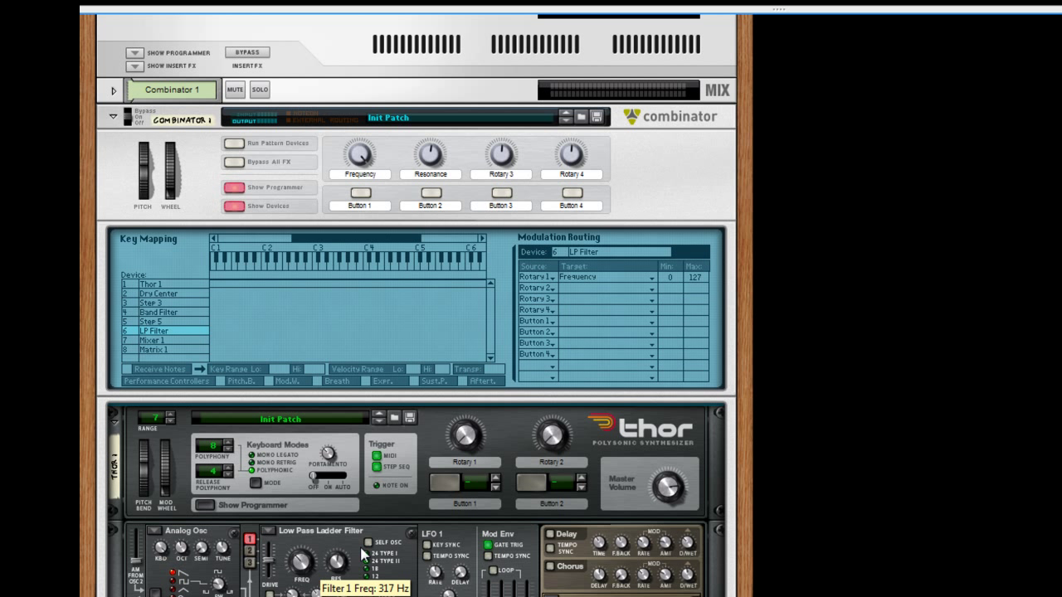
{"action": "left_click_drag", "start_coordinate": [673, 276], "coordinate": [686, 231]}
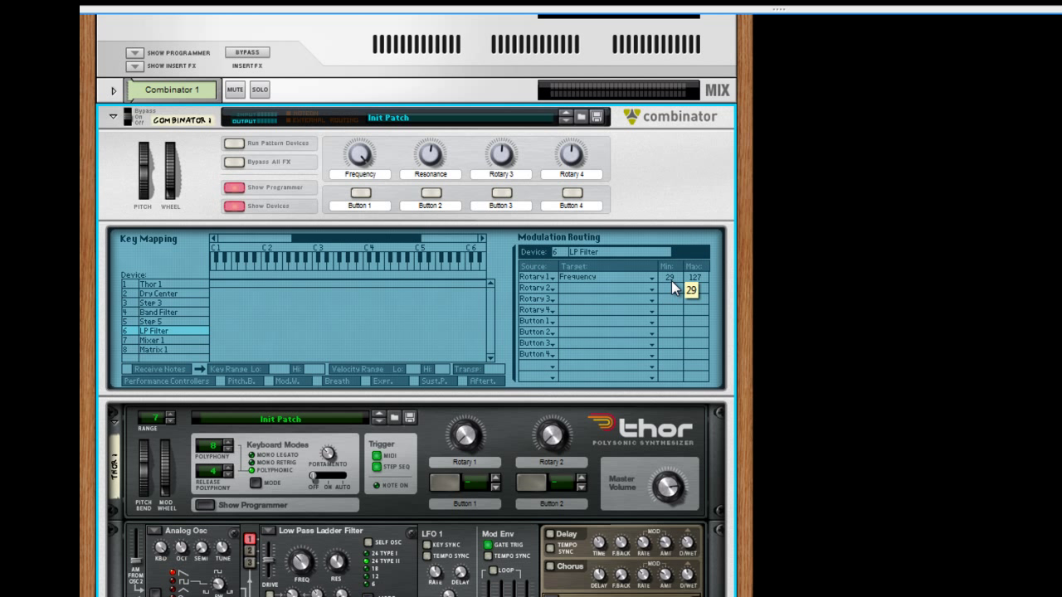
{"action": "left_click_drag", "start_coordinate": [694, 276], "coordinate": [701, 320]}
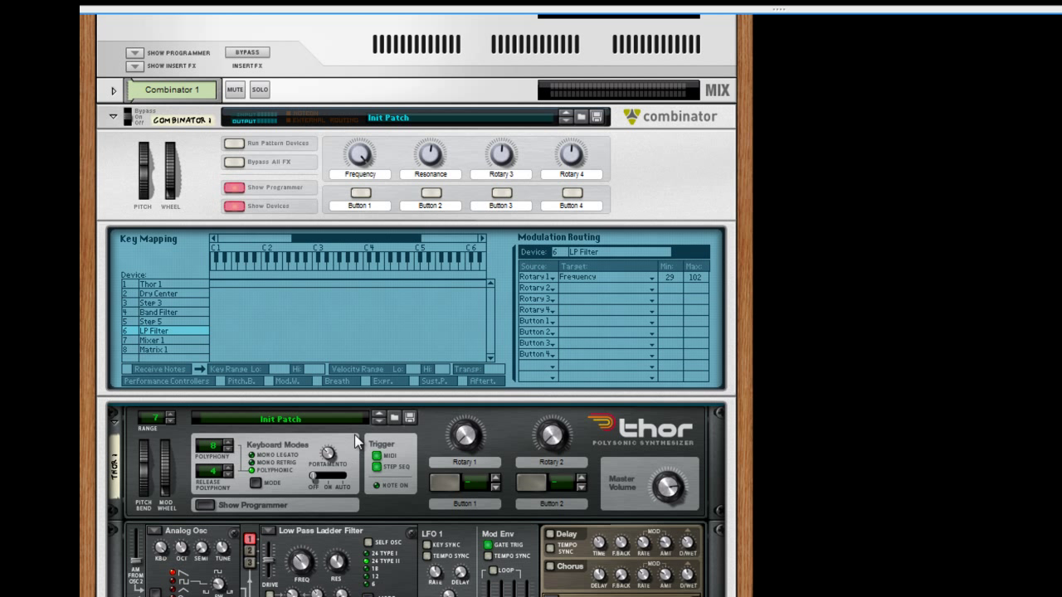
- Play the patch while sweeping the Frequency and Resonance rotaries, leave both turned low, and stop playback
{"action": "key", "text": "space"}
{"action": "left_click", "coordinate": [365, 176]}
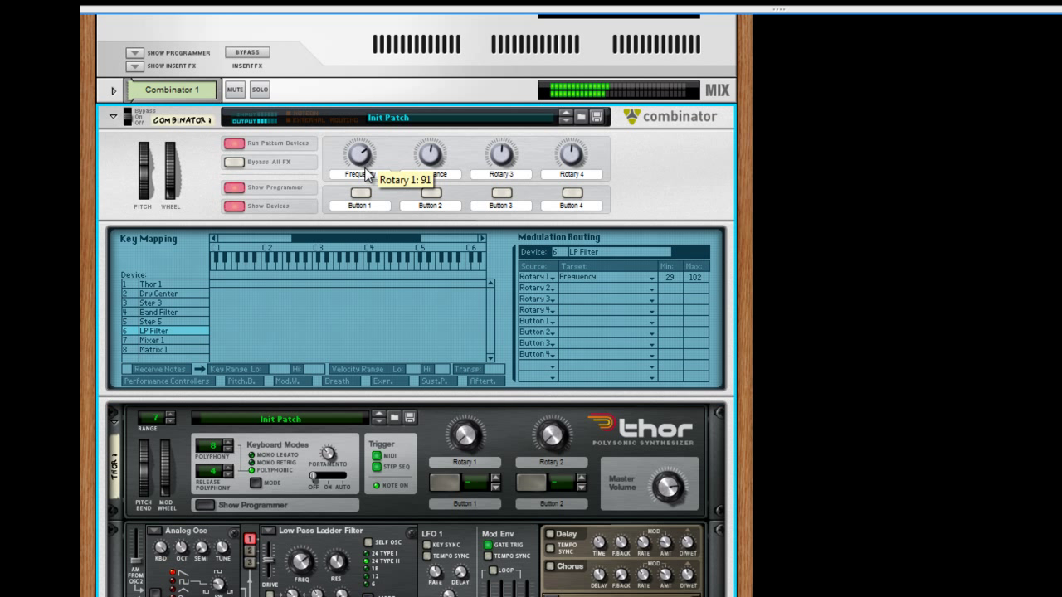
{"action": "left_click_drag", "start_coordinate": [366, 175], "coordinate": [383, 240]}
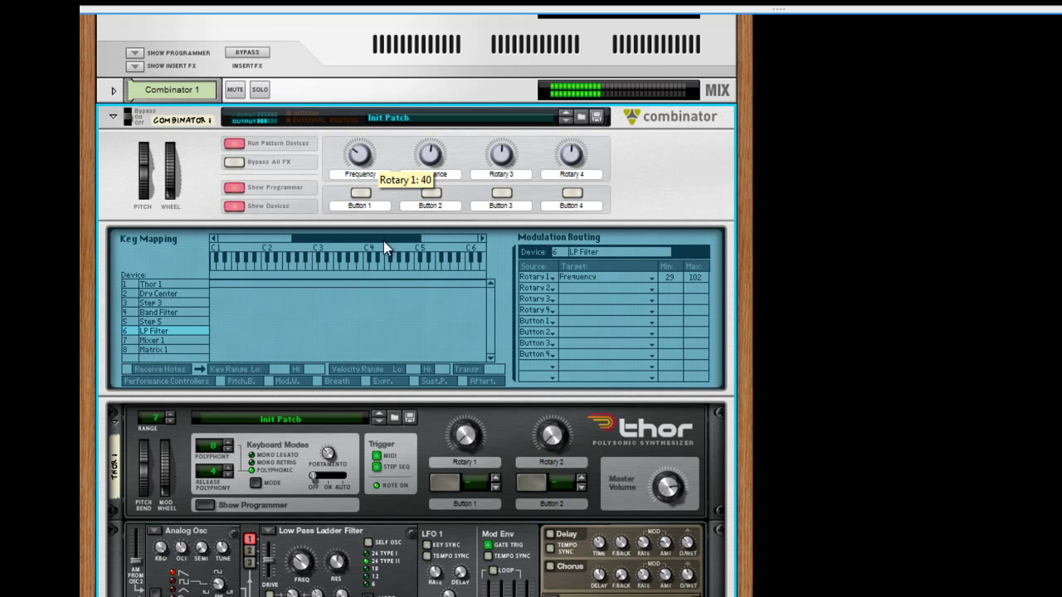
{"action": "left_click_drag", "start_coordinate": [435, 159], "coordinate": [461, 137]}
{"action": "left_click_drag", "start_coordinate": [360, 153], "coordinate": [446, 94]}
{"action": "left_click_drag", "start_coordinate": [431, 154], "coordinate": [376, 211]}
{"action": "left_click_drag", "start_coordinate": [365, 156], "coordinate": [384, 238]}
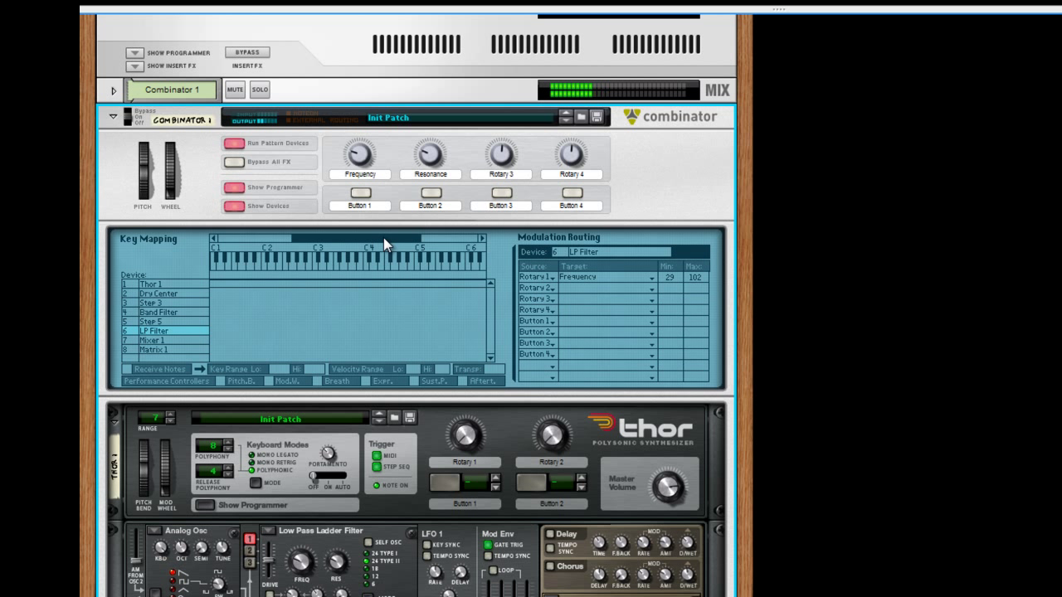
{"action": "key", "text": "space"}
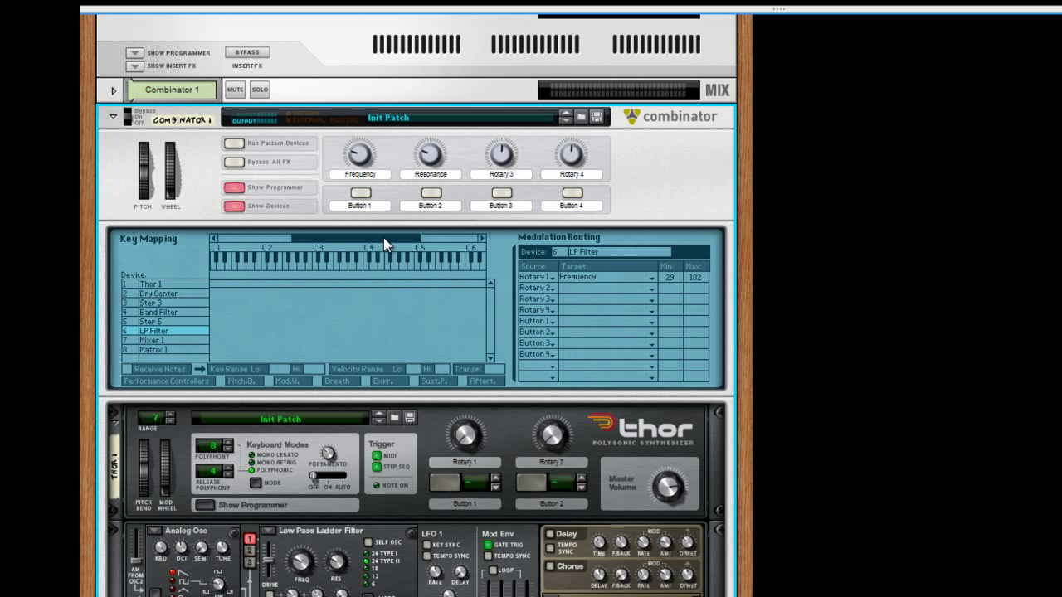
{"action": "scroll", "coordinate": [383, 238], "scroll_direction": "down", "scroll_amount": 10}
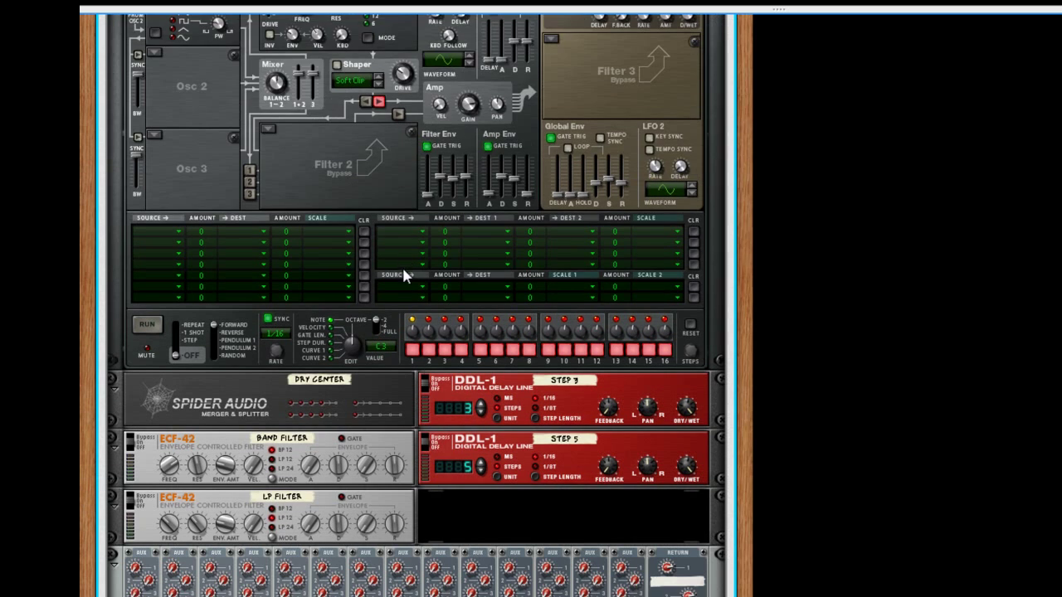
- Select Thor 1 in the Combinator's key mapping and turn the Frequency rotary up past its midpoint
{"action": "scroll", "coordinate": [431, 390], "scroll_direction": "down", "scroll_amount": 4}
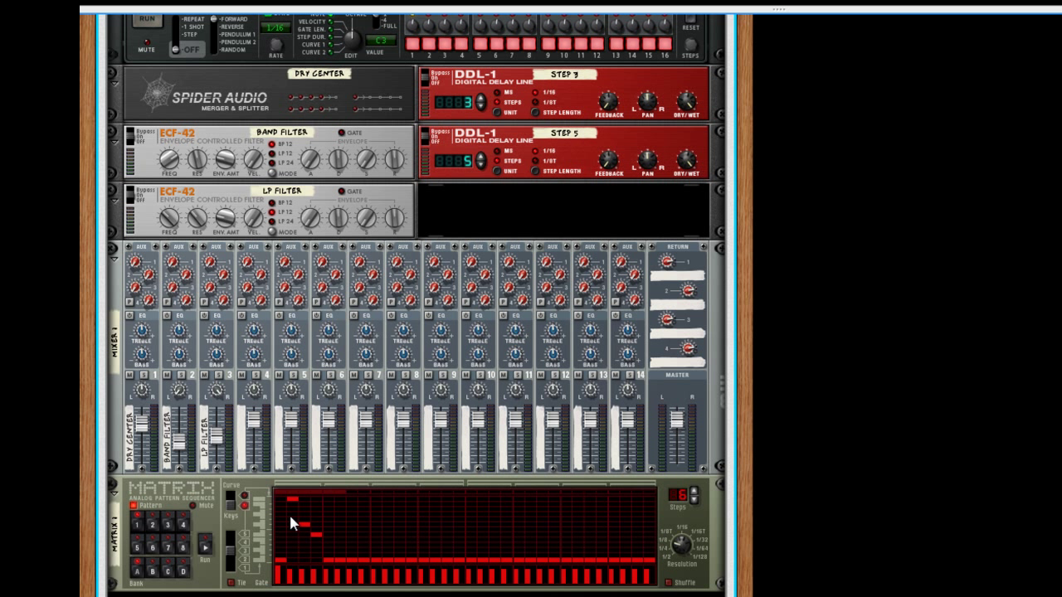
{"action": "scroll", "coordinate": [290, 515], "scroll_direction": "up", "scroll_amount": 15}
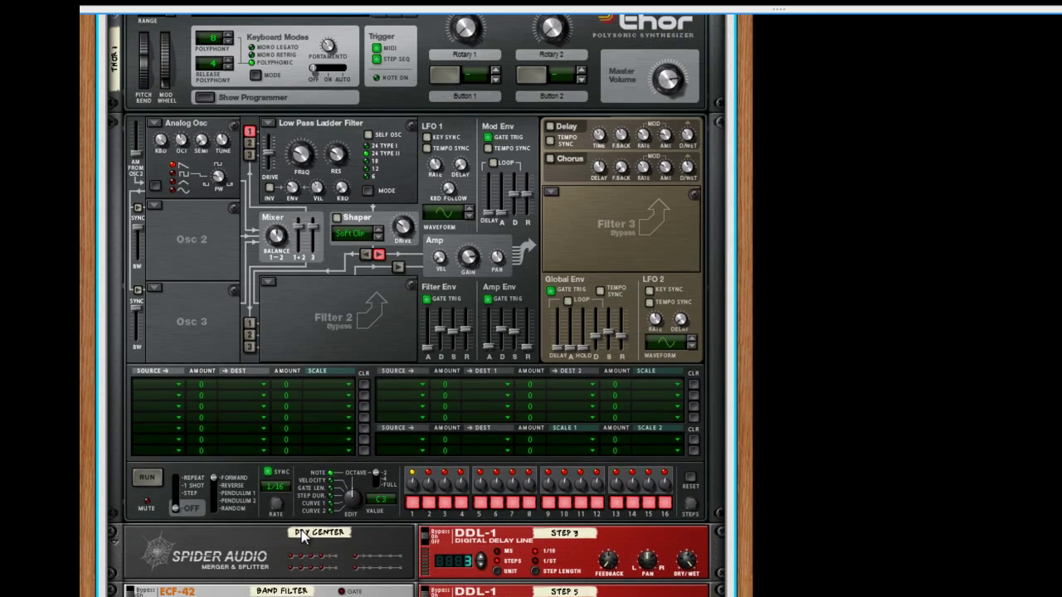
{"action": "scroll", "coordinate": [301, 531], "scroll_direction": "up", "scroll_amount": 5}
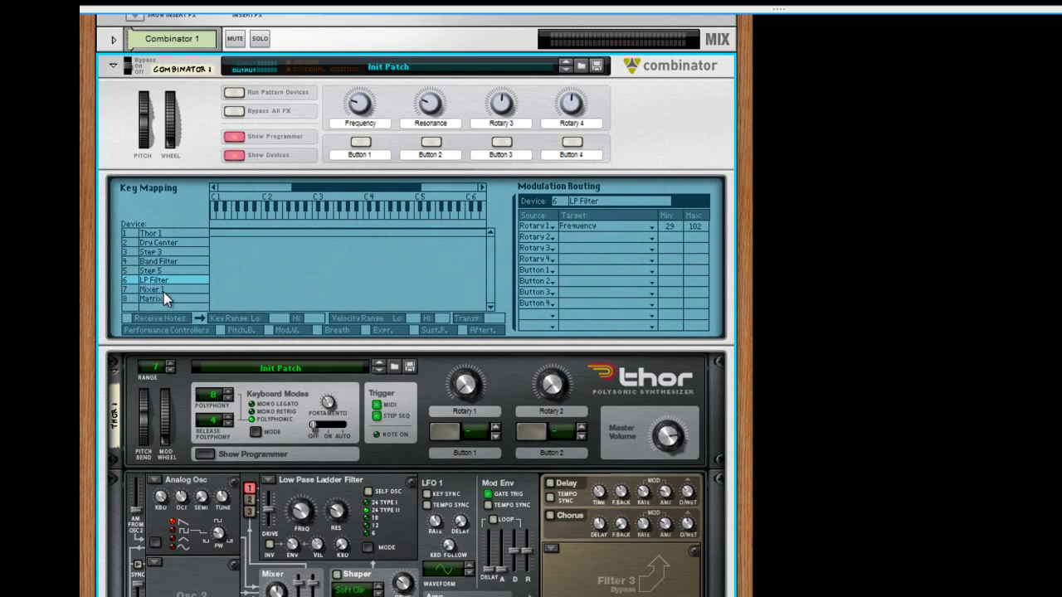
{"action": "left_click", "coordinate": [154, 234]}
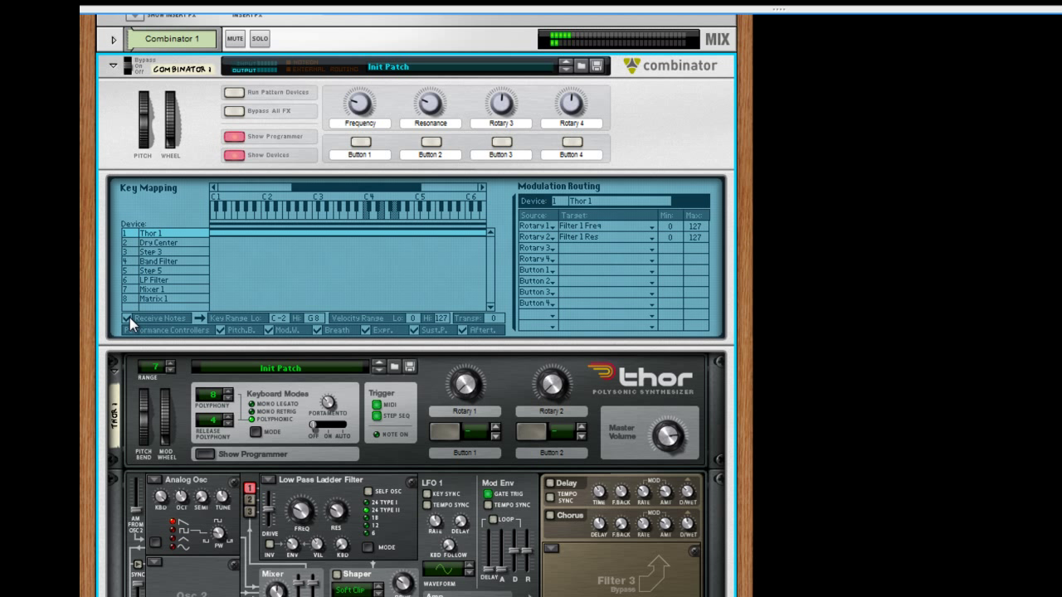
{"action": "left_click_drag", "start_coordinate": [359, 103], "coordinate": [368, 82]}
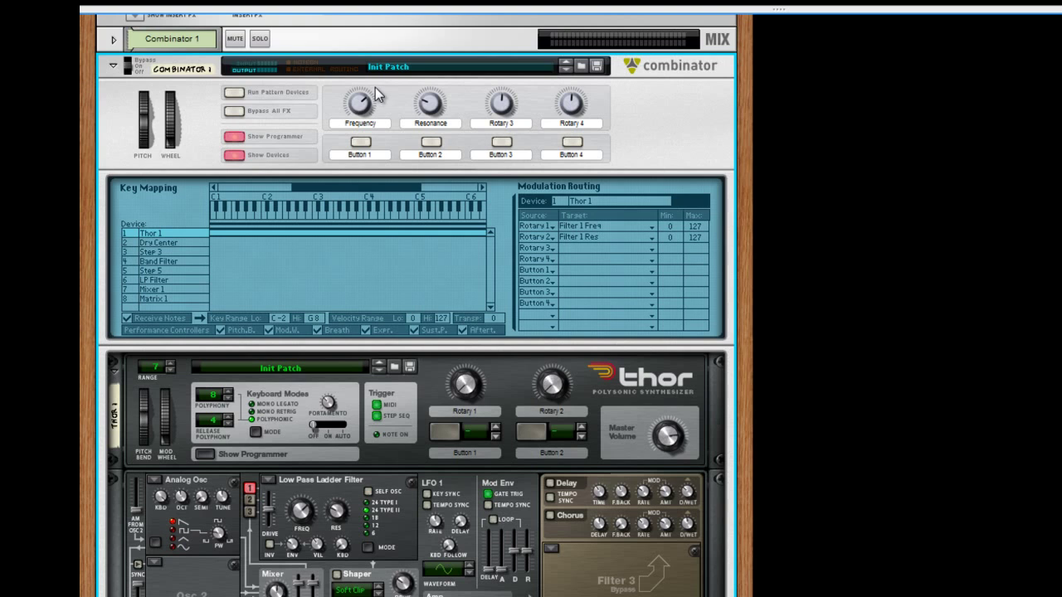
- Extend the Matrix pattern to 32 steps and raise steps 6 and 11 to step 2's pitch, step 8 to step 3's and step 9 to step 4's
{"action": "scroll", "coordinate": [357, 104], "scroll_direction": "down", "scroll_amount": 15}
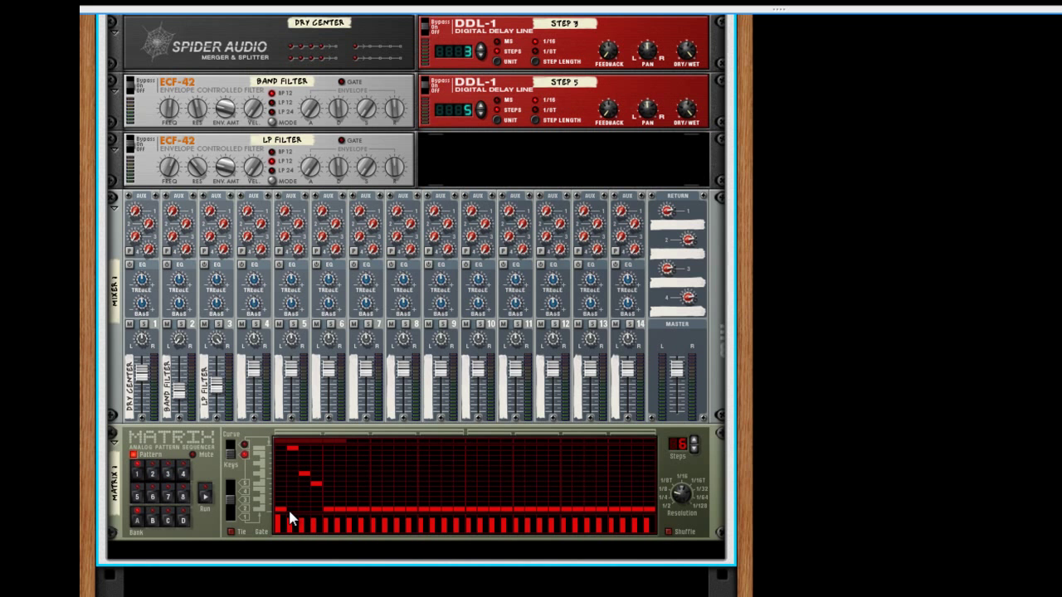
{"action": "key", "text": "space"}
{"action": "left_click_drag", "start_coordinate": [287, 518], "coordinate": [334, 523]}
{"action": "left_click_drag", "start_coordinate": [671, 447], "coordinate": [674, 435]}
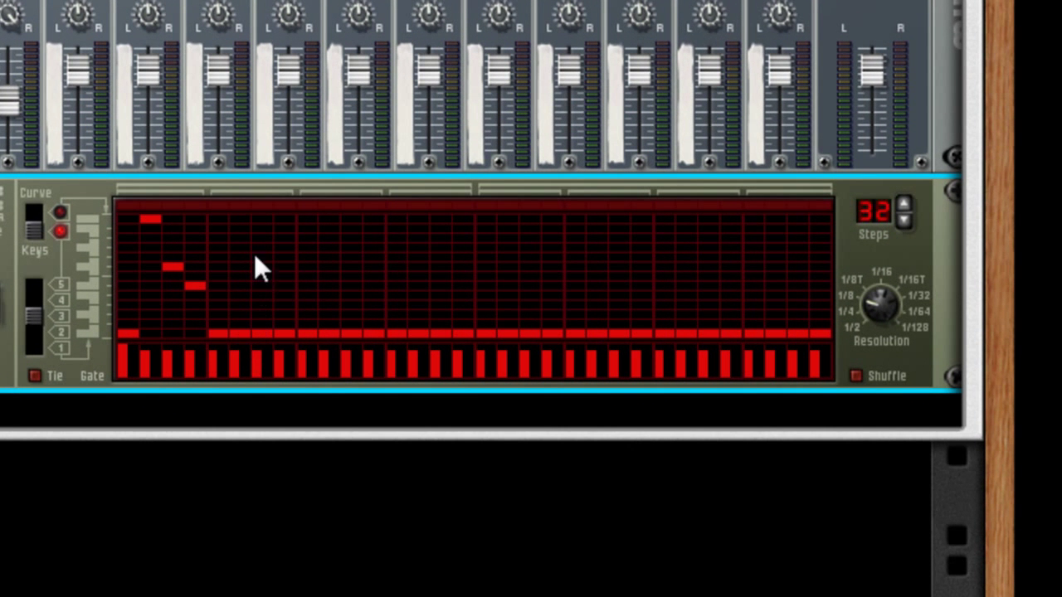
{"action": "left_click", "coordinate": [241, 220]}
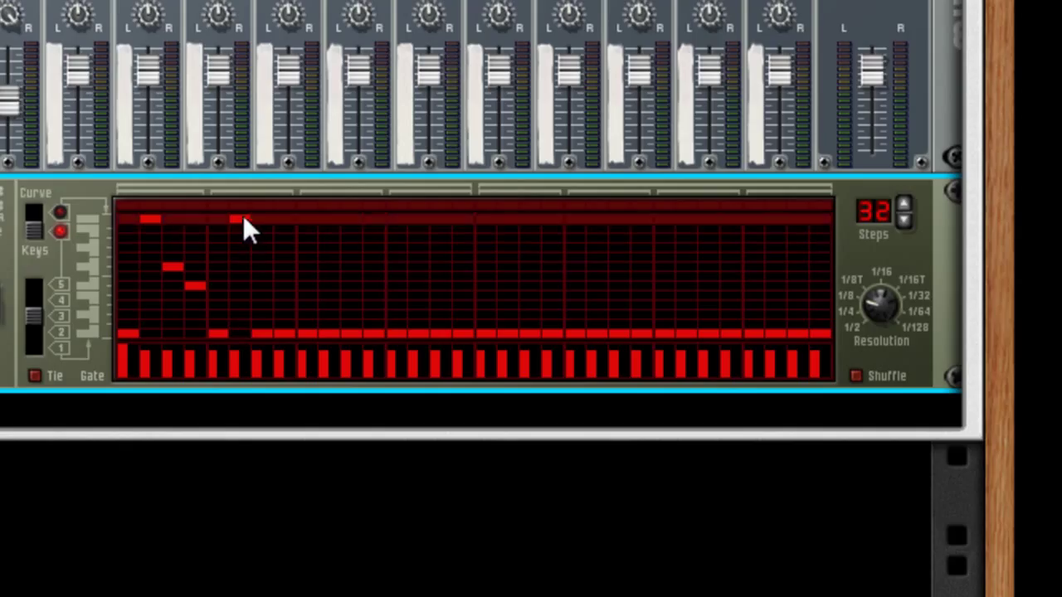
{"action": "left_click", "coordinate": [281, 266]}
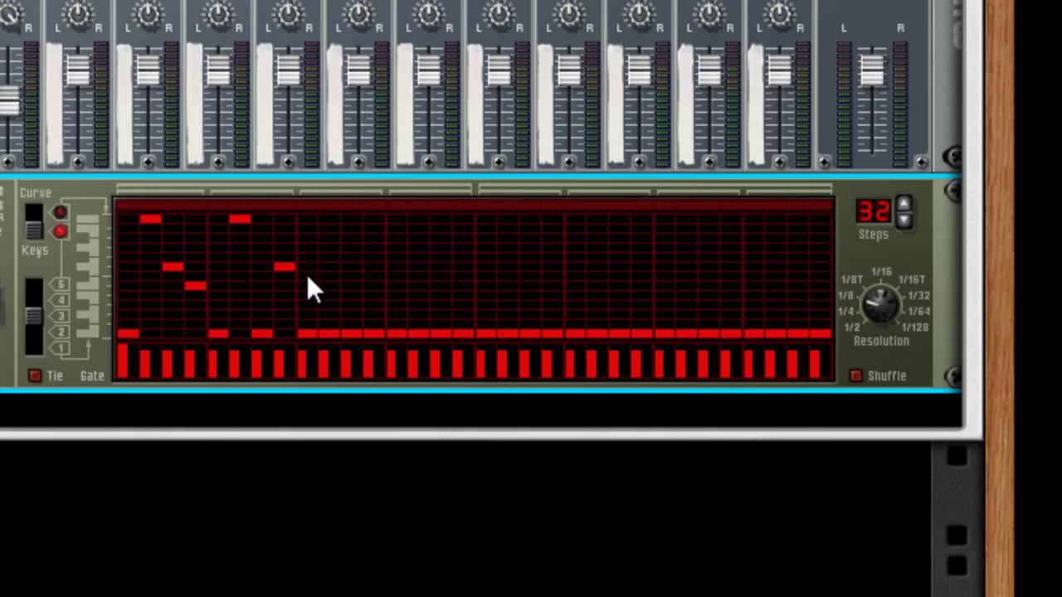
{"action": "left_click", "coordinate": [306, 276]}
{"action": "left_click", "coordinate": [307, 285]}
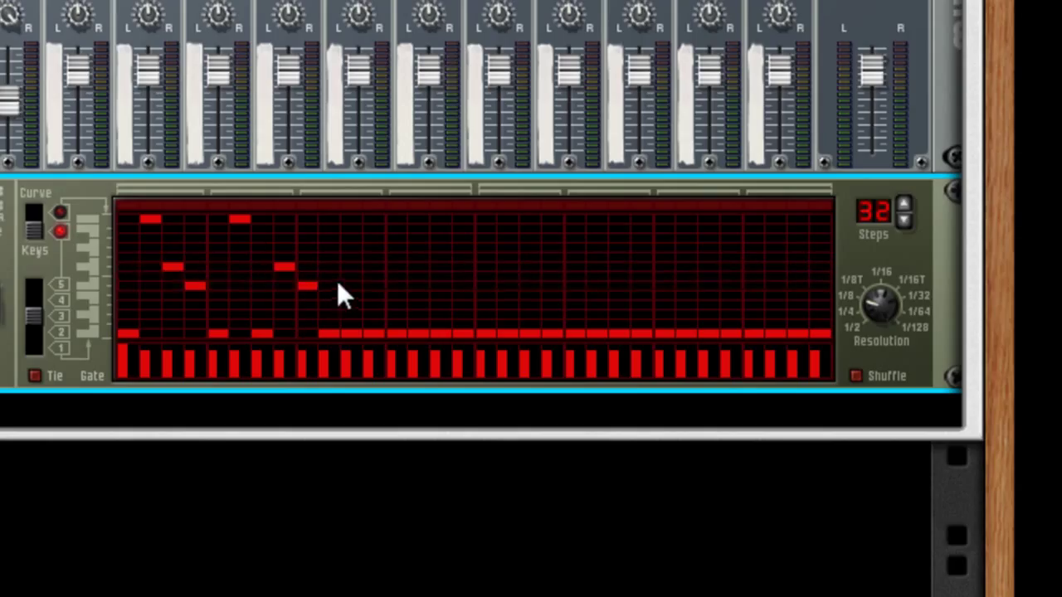
{"action": "left_click", "coordinate": [351, 218]}
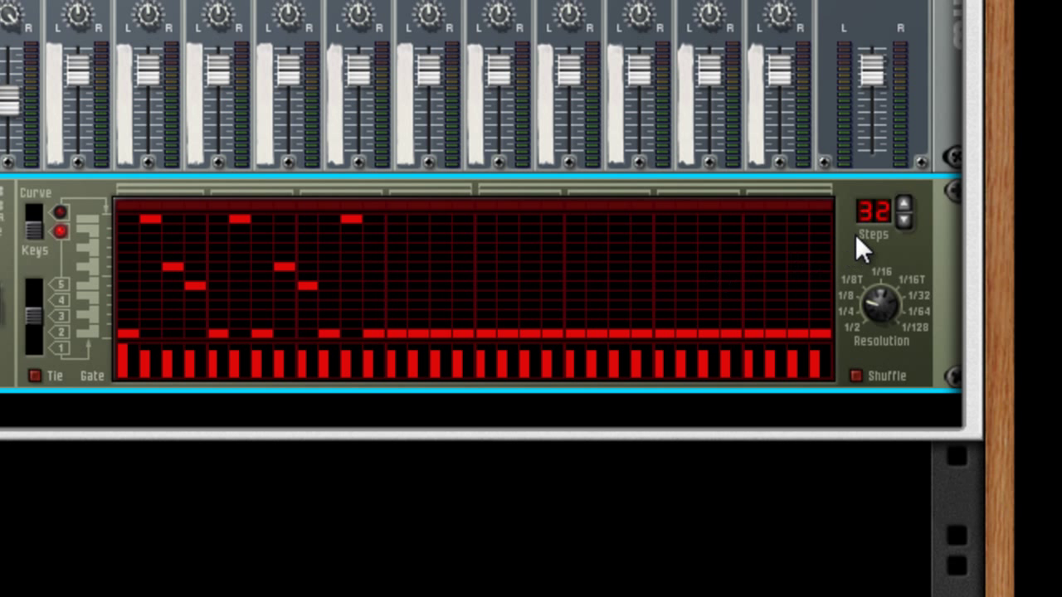
- Shorten the Matrix pattern to 16 steps and raise steps 14 and 16 to step 3's pitch, with step 15 one semitone higher
{"action": "left_click_drag", "start_coordinate": [877, 218], "coordinate": [873, 271]}
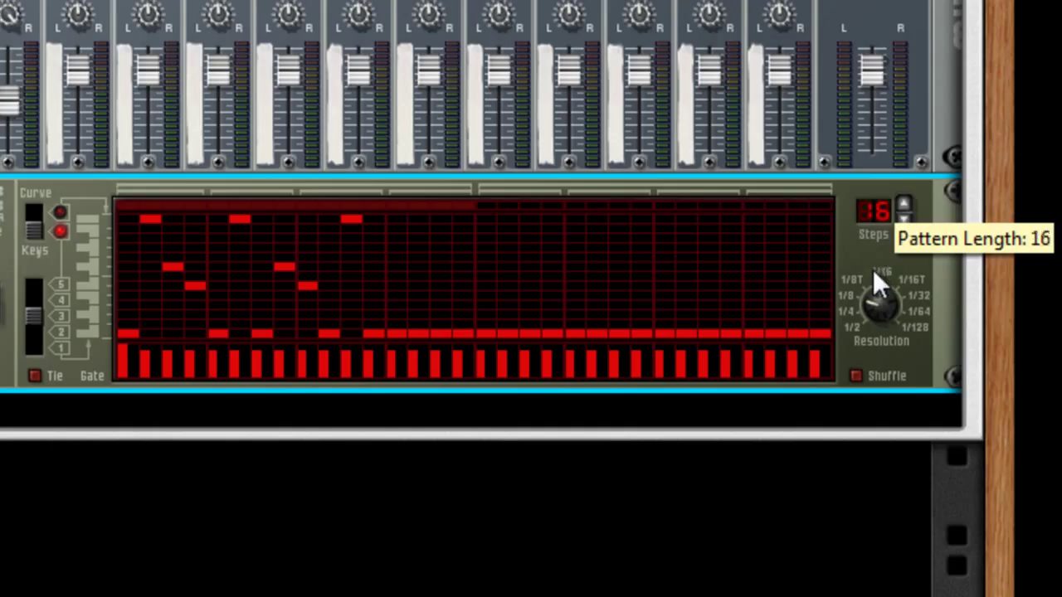
{"action": "left_click", "coordinate": [420, 269]}
{"action": "left_click", "coordinate": [441, 259]}
{"action": "left_click_drag", "start_coordinate": [458, 259], "coordinate": [459, 268]}
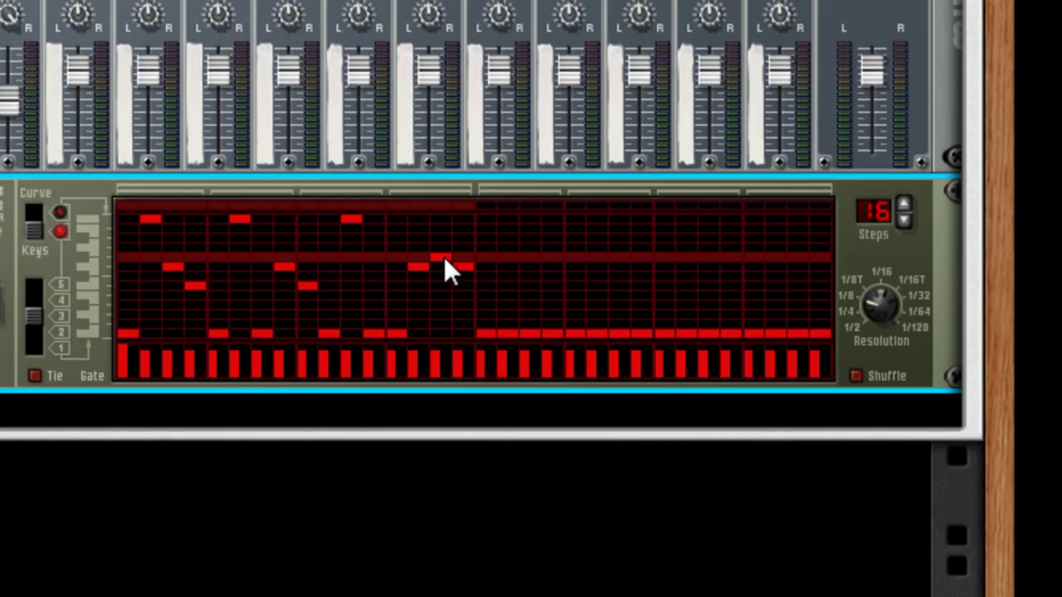
- Run the 16-step Matrix pattern to listen to it through the delay channels, then stop it
{"action": "left_click", "coordinate": [2, 327]}
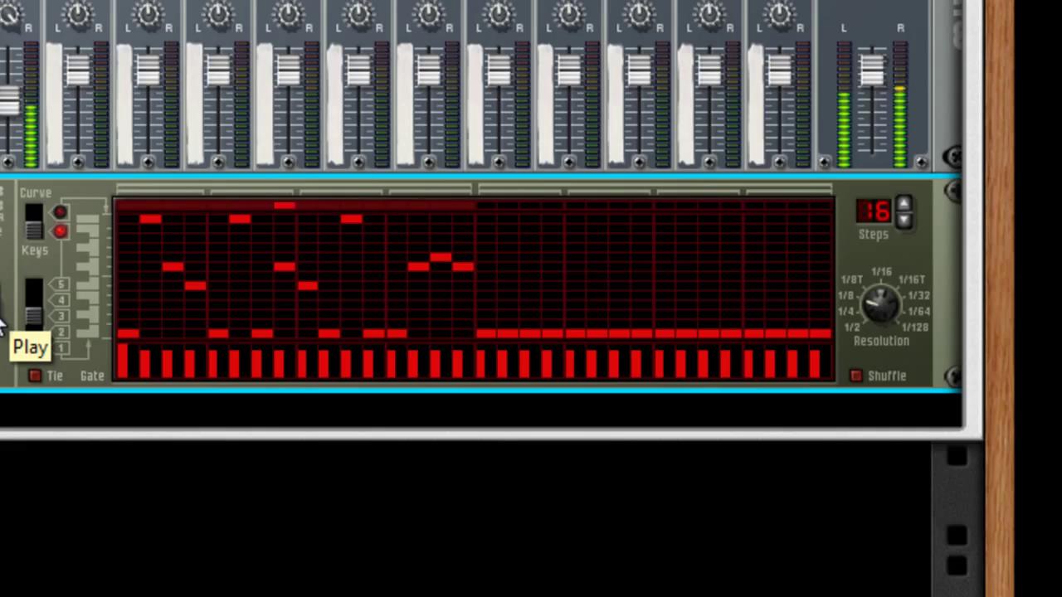
{"action": "key", "text": "space"}
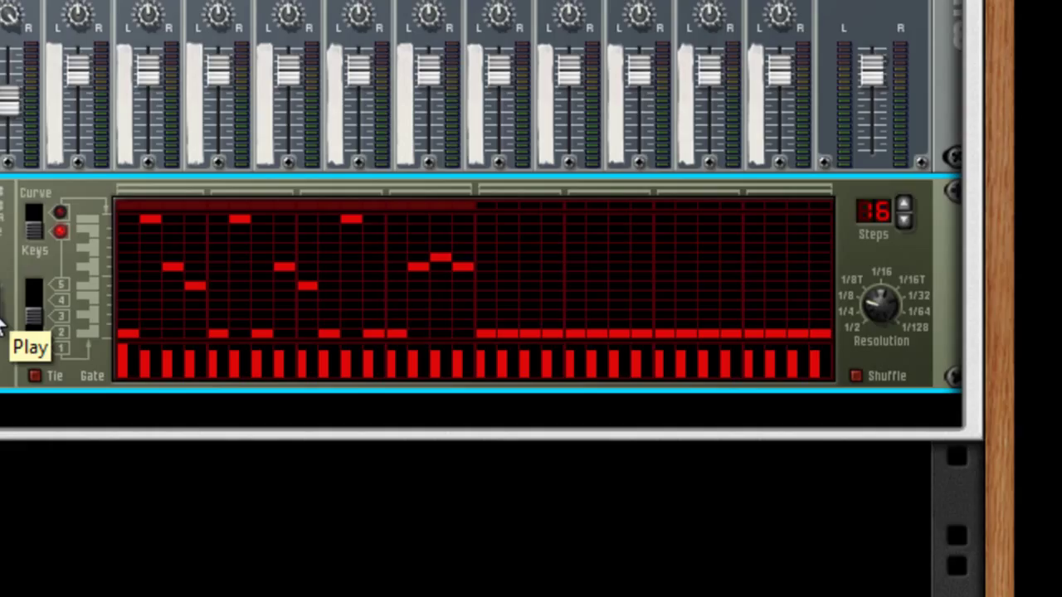
{"action": "left_click", "coordinate": [2, 326]}
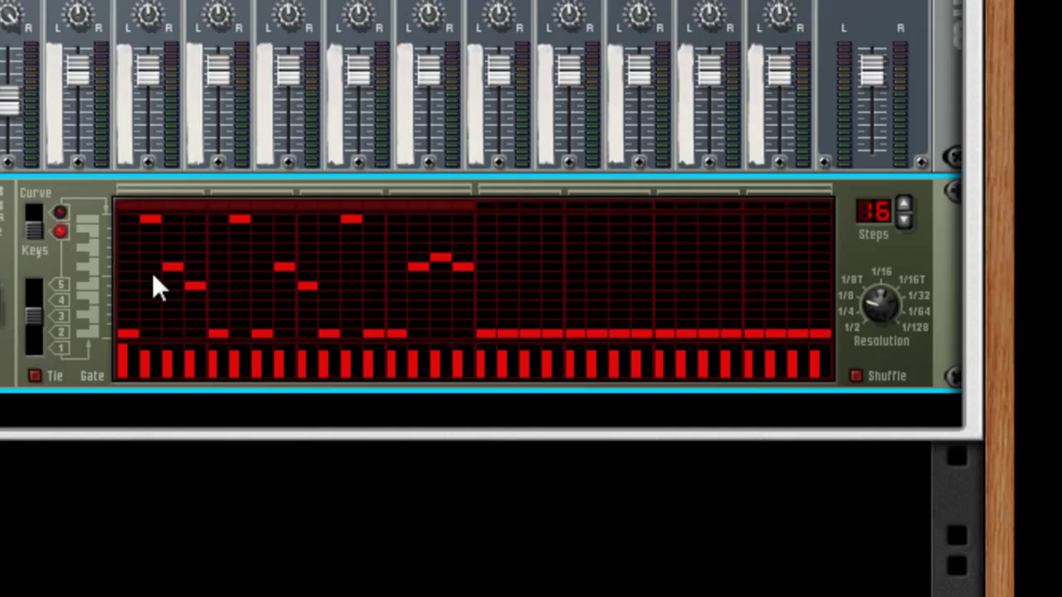
- Switch to a new empty song and show its rack enlarged
{"action": "scroll", "coordinate": [189, 429], "scroll_direction": "down", "scroll_amount": 1}
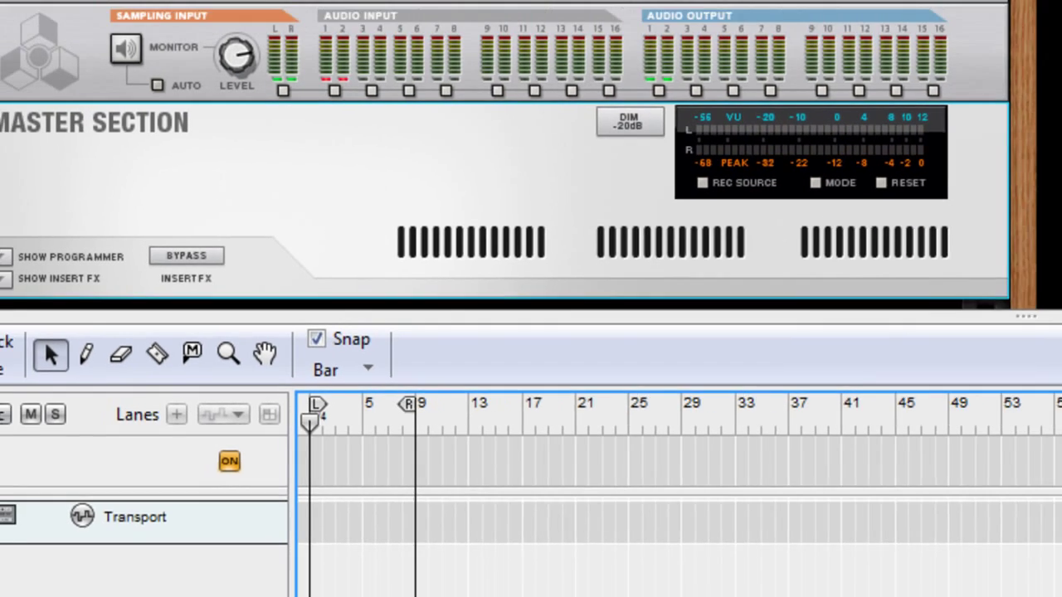
{"action": "key", "text": "F6"}
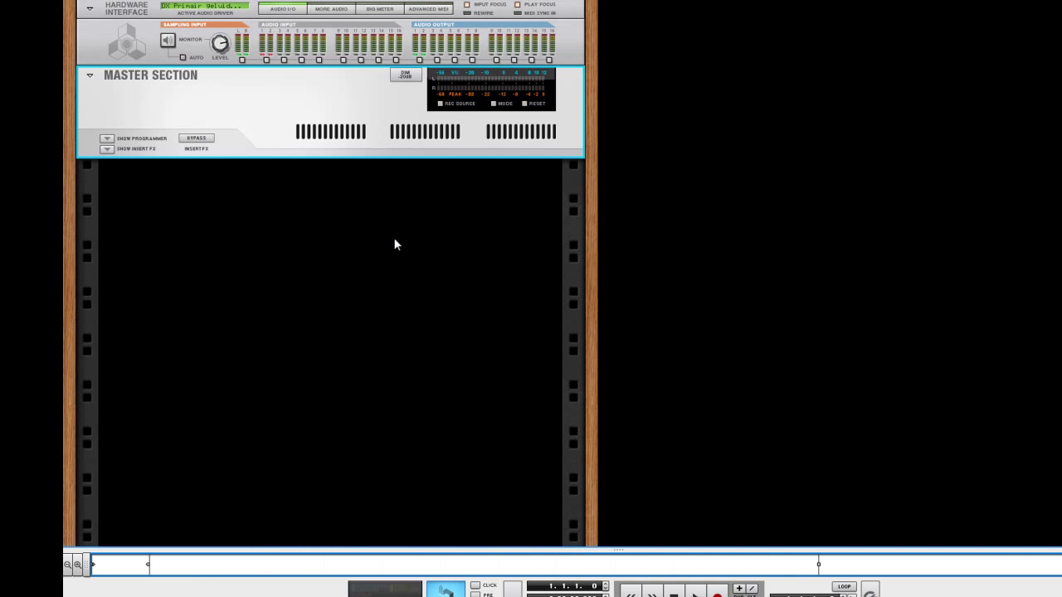
{"action": "right_click", "coordinate": [380, 270]}
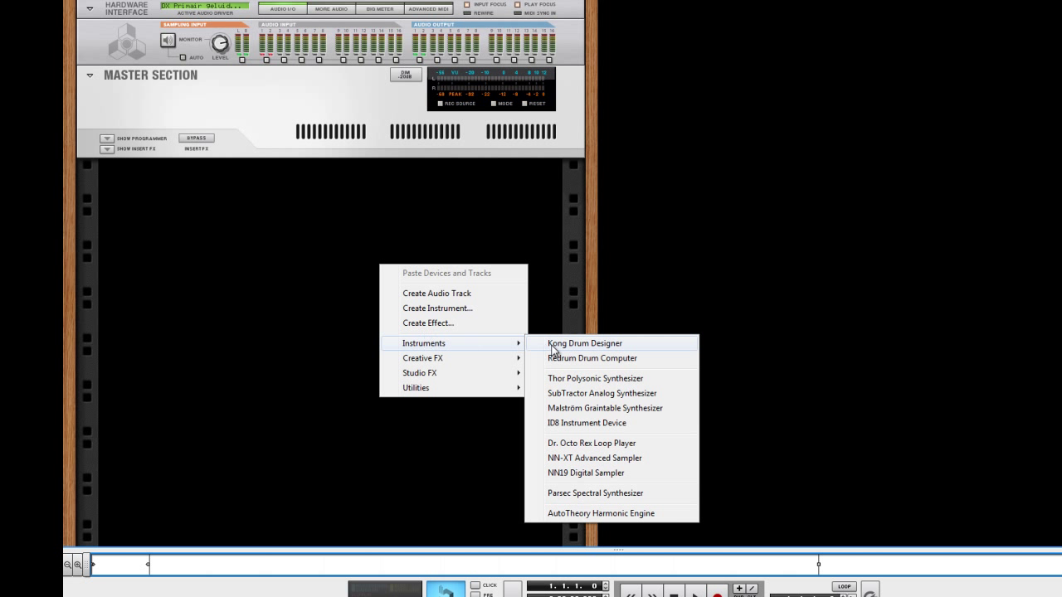
{"action": "mouse_move", "coordinate": [445, 390]}
{"action": "left_click", "coordinate": [572, 419]}
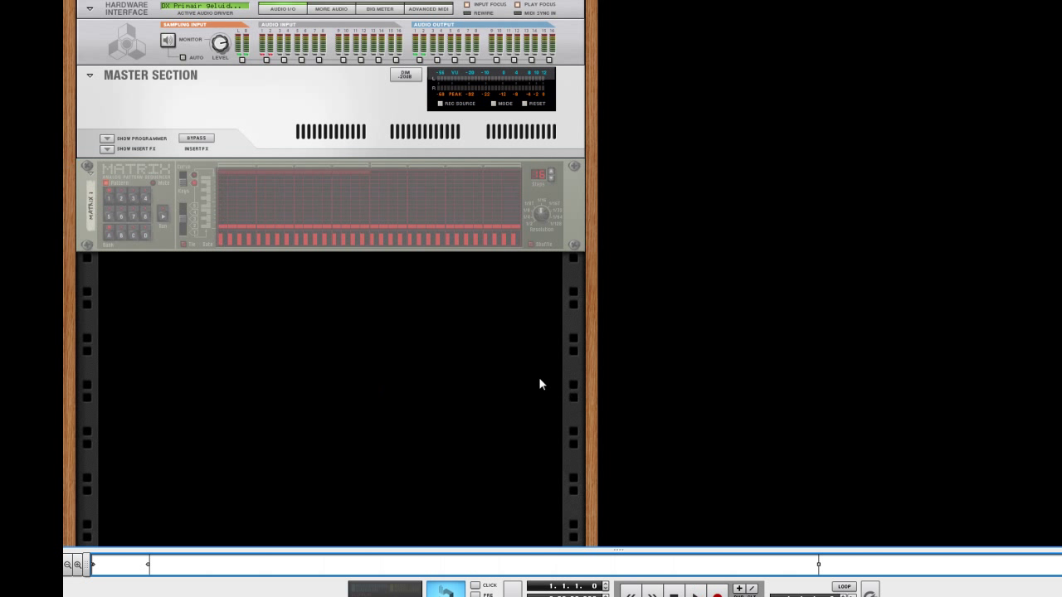
{"action": "key", "text": "ctrl+z"}
- Create a Thor Polysonic Synthesizer in the empty rack and add a Matrix Pattern Sequencer beneath it
{"action": "right_click", "coordinate": [488, 356]}
{"action": "mouse_move", "coordinate": [528, 431]}
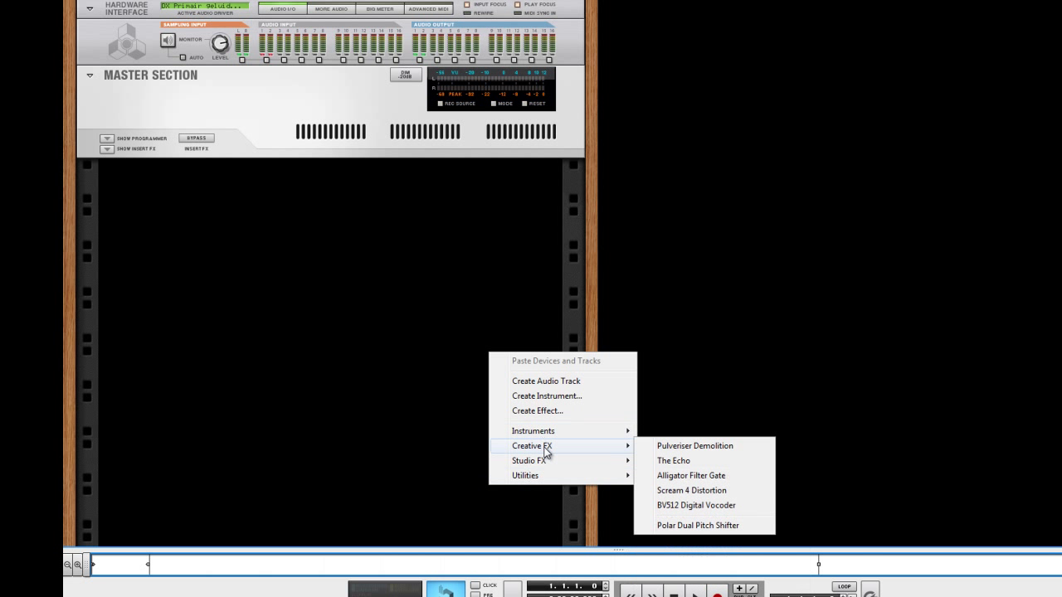
{"action": "left_click", "coordinate": [705, 465]}
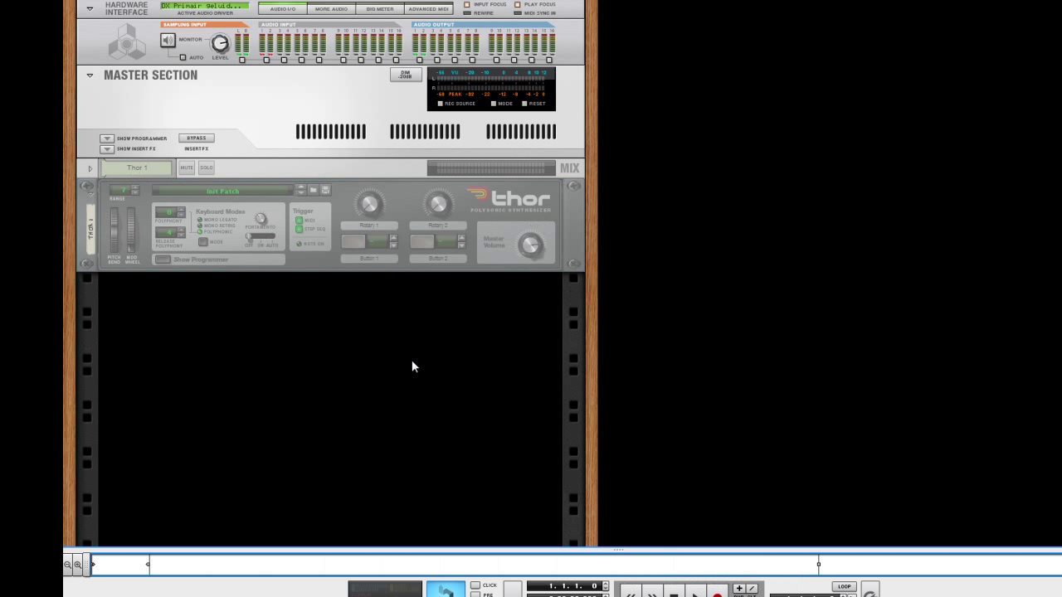
{"action": "right_click", "coordinate": [395, 352]}
{"action": "mouse_move", "coordinate": [472, 471]}
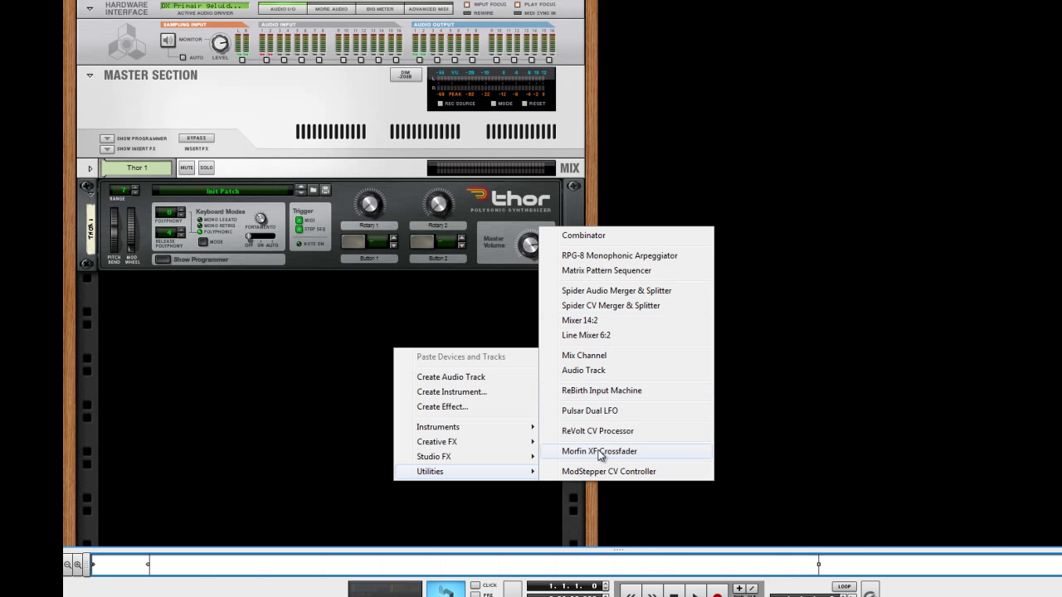
{"action": "left_click", "coordinate": [588, 270]}
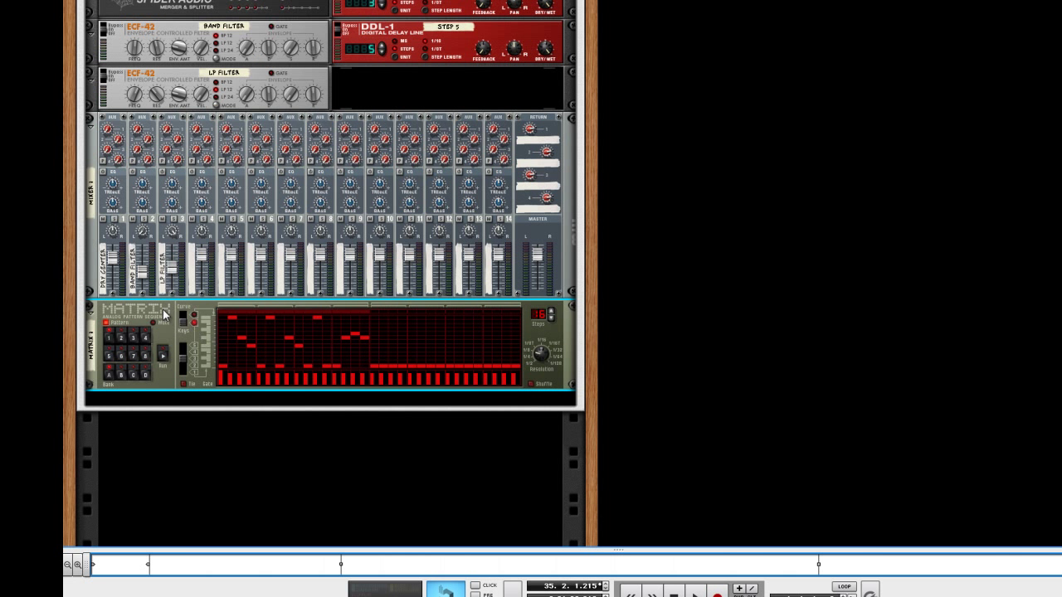
- Copy the 16-step pattern from the first song's Matrix, paste it into the new Matrix, and run it briefly
{"action": "right_click", "coordinate": [166, 314]}
{"action": "mouse_move", "coordinate": [180, 334]}
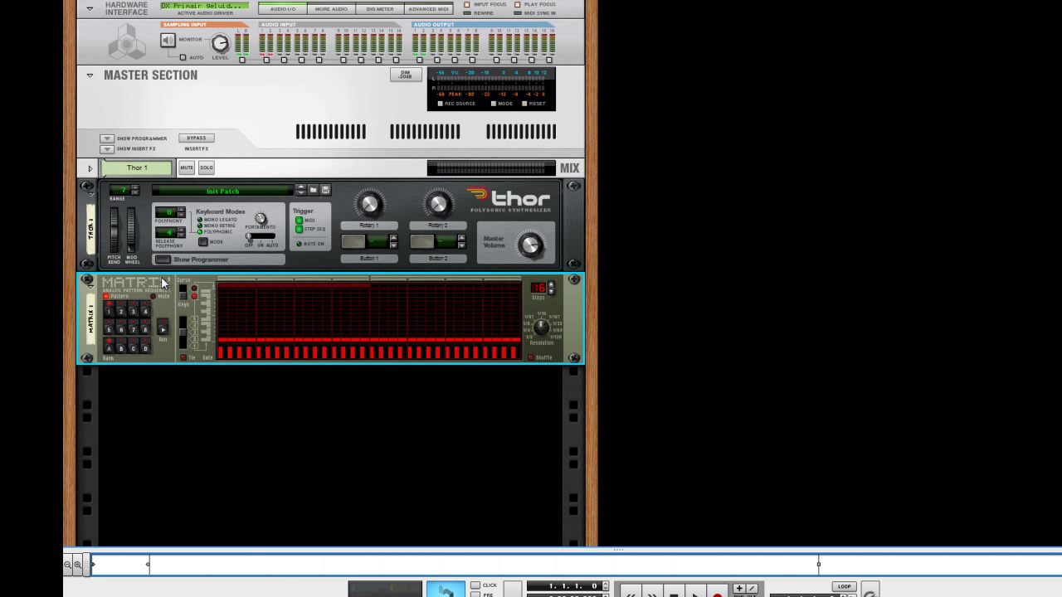
{"action": "right_click", "coordinate": [163, 283]}
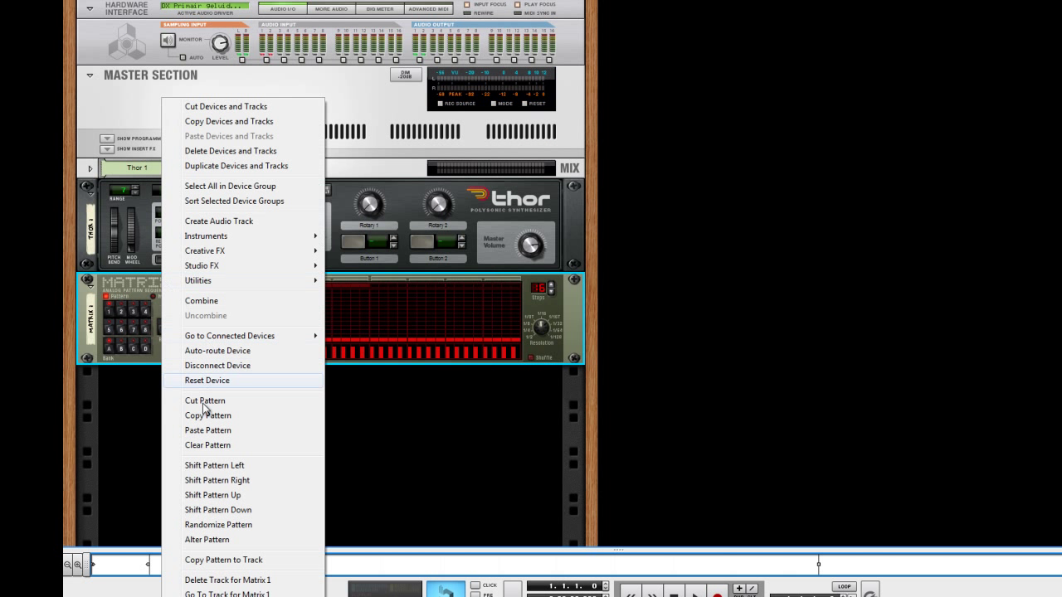
{"action": "left_click", "coordinate": [211, 429]}
{"action": "left_click", "coordinate": [161, 328]}
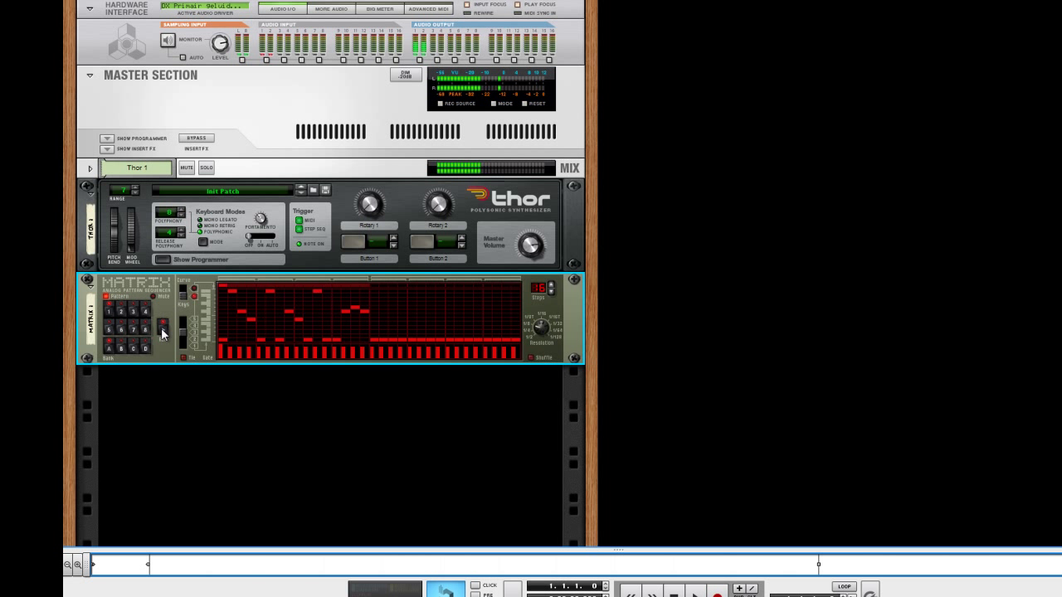
{"action": "left_click", "coordinate": [217, 411]}
- Create a Combinator beneath the Thor and Matrix
{"action": "left_click", "coordinate": [292, 269]}
{"action": "right_click", "coordinate": [292, 268]}
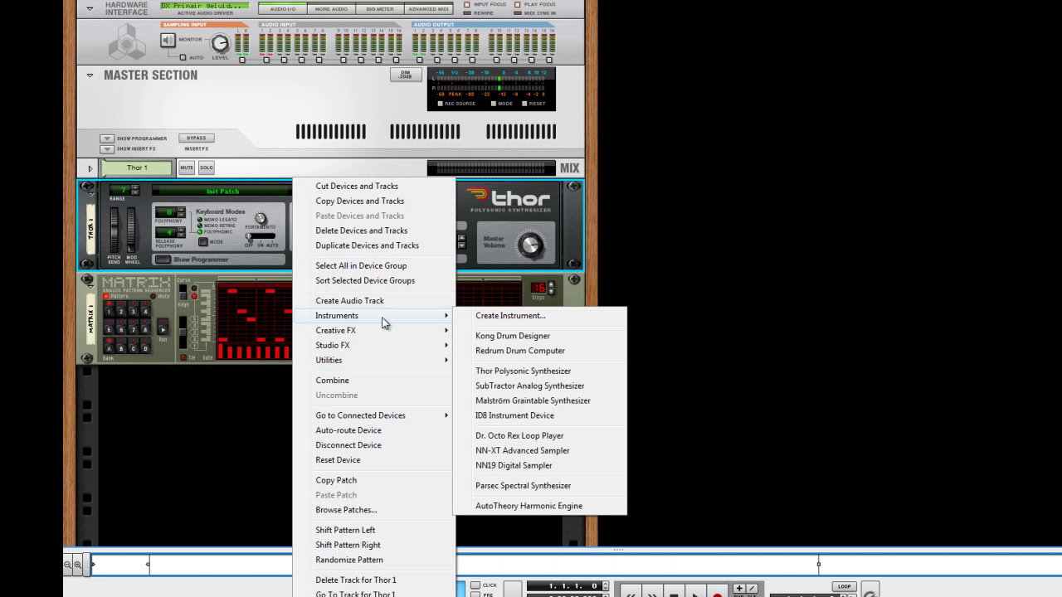
{"action": "mouse_move", "coordinate": [348, 362]}
{"action": "left_click", "coordinate": [498, 361]}
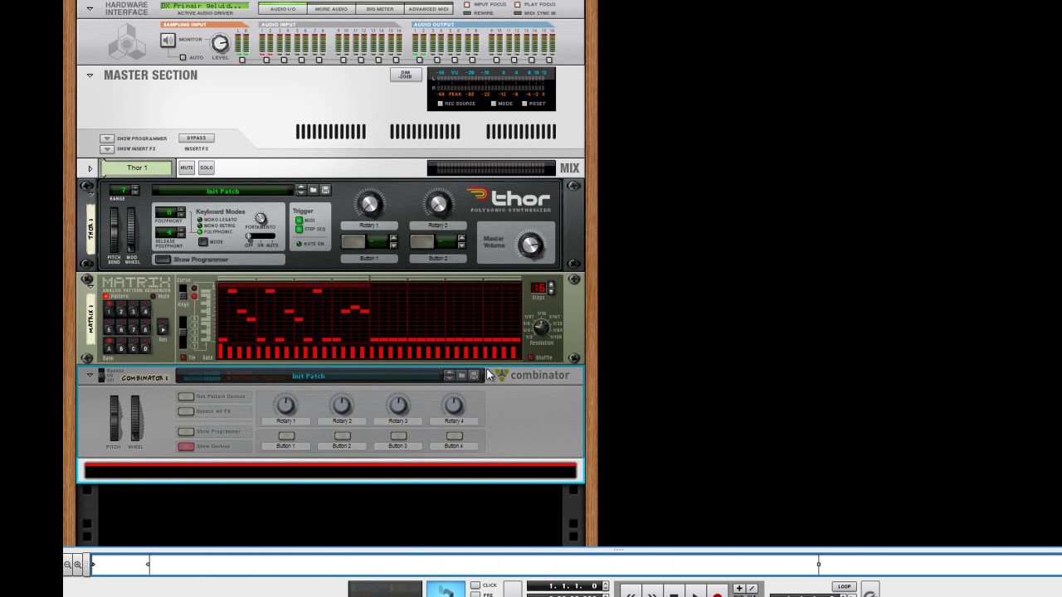
- Cable Thor's stereo audio output into the Combinator input and the Combinator output into the expanded mix channel's input
{"action": "key", "text": "Tab"}
{"action": "left_click_drag", "start_coordinate": [539, 203], "coordinate": [386, 403]}
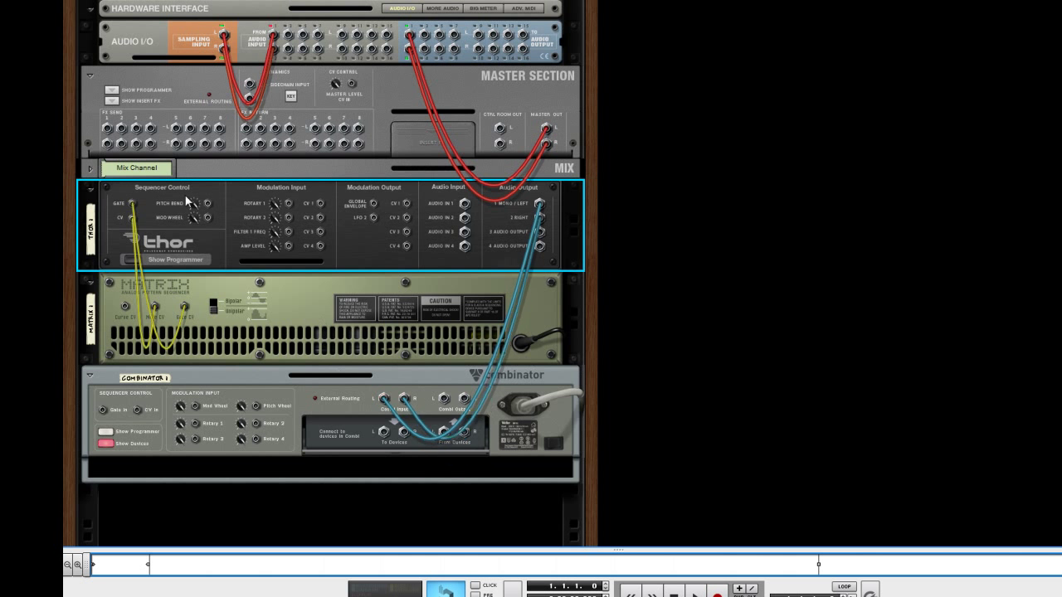
{"action": "left_click", "coordinate": [91, 167]}
{"action": "left_click_drag", "start_coordinate": [444, 425], "coordinate": [246, 174]}
{"action": "key", "text": "Tab"}
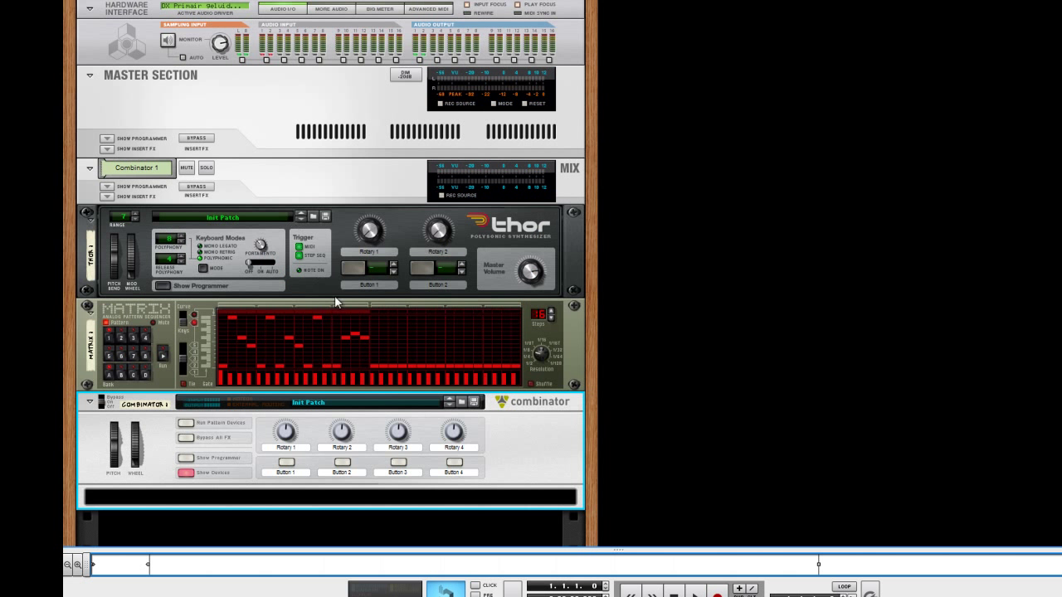
{"action": "key", "text": "Tab"}
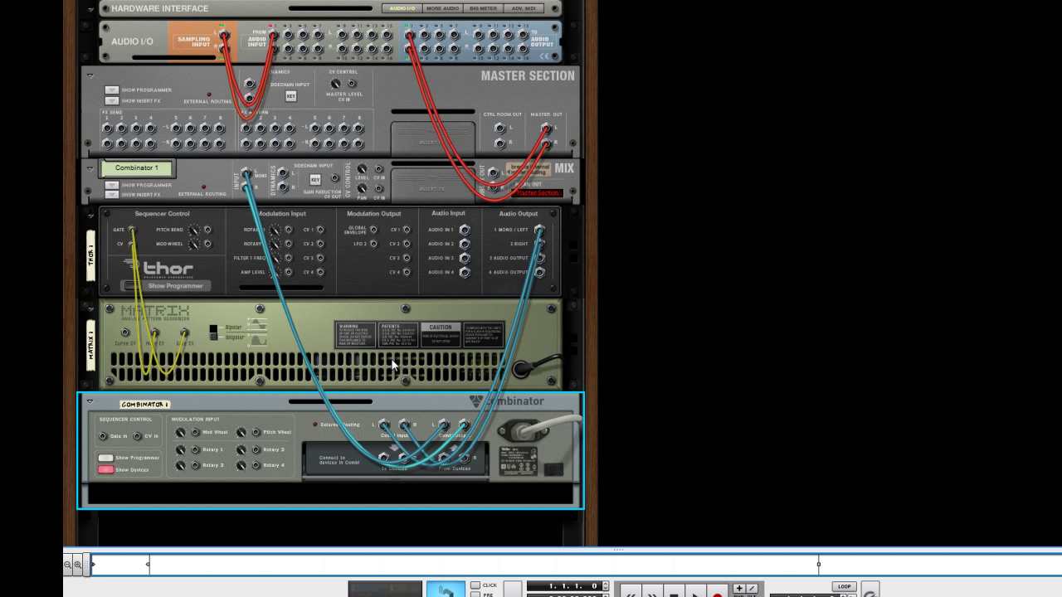
{"action": "key", "text": "Tab"}
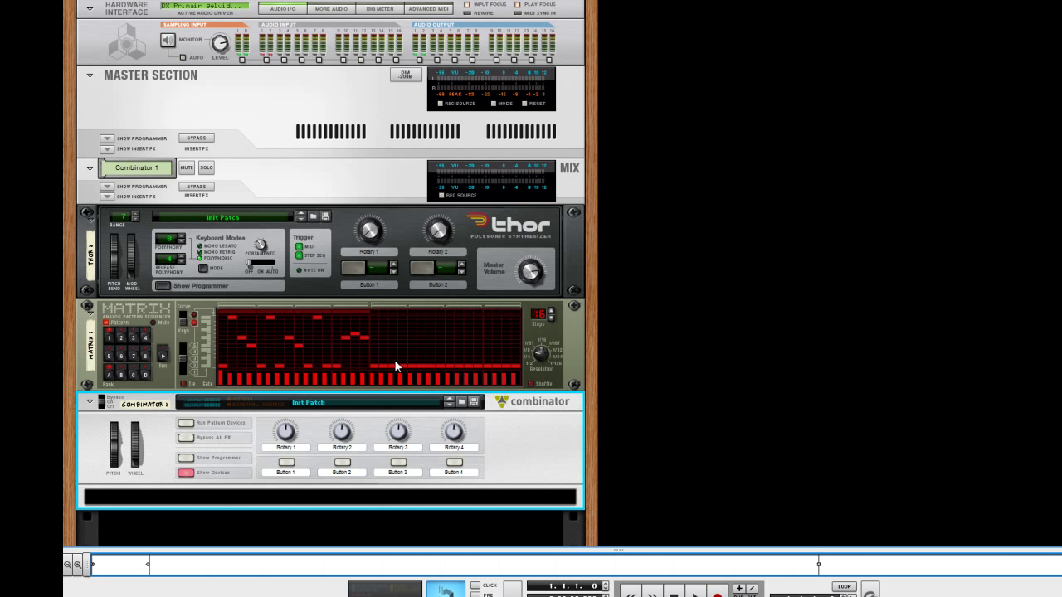
- Create a Mixer 14:2 inside the Combinator
{"action": "scroll", "coordinate": [449, 430], "scroll_direction": "down", "scroll_amount": 3}
{"action": "right_click", "coordinate": [421, 403]}
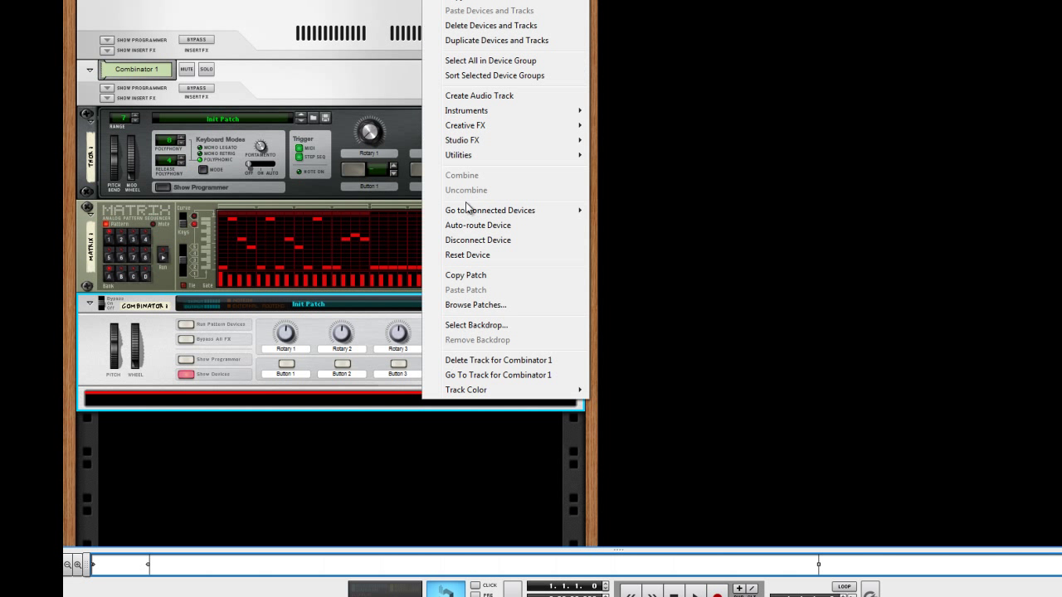
{"action": "mouse_move", "coordinate": [488, 144]}
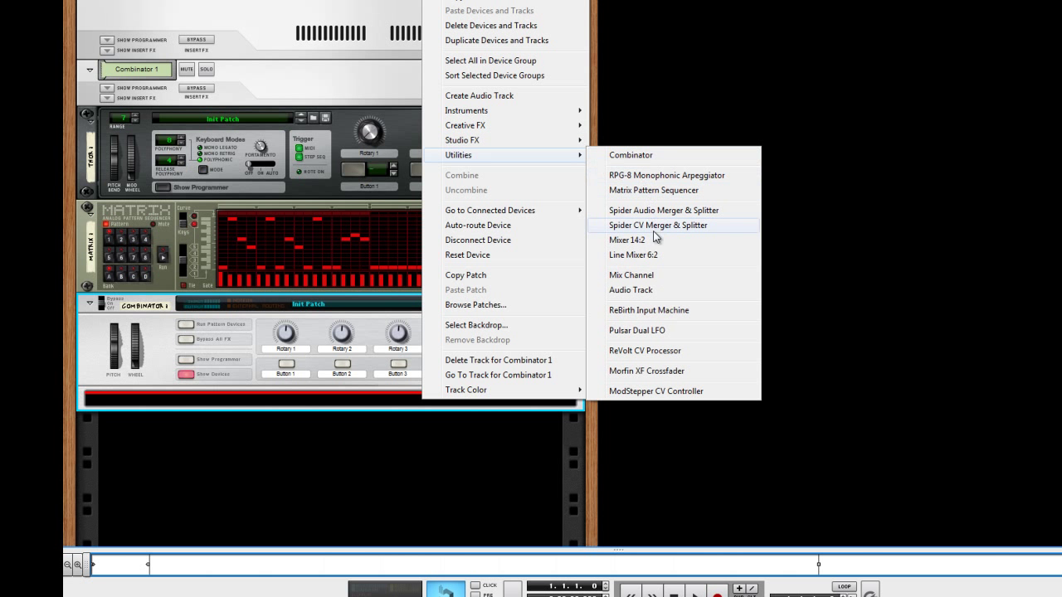
{"action": "left_click", "coordinate": [647, 242]}
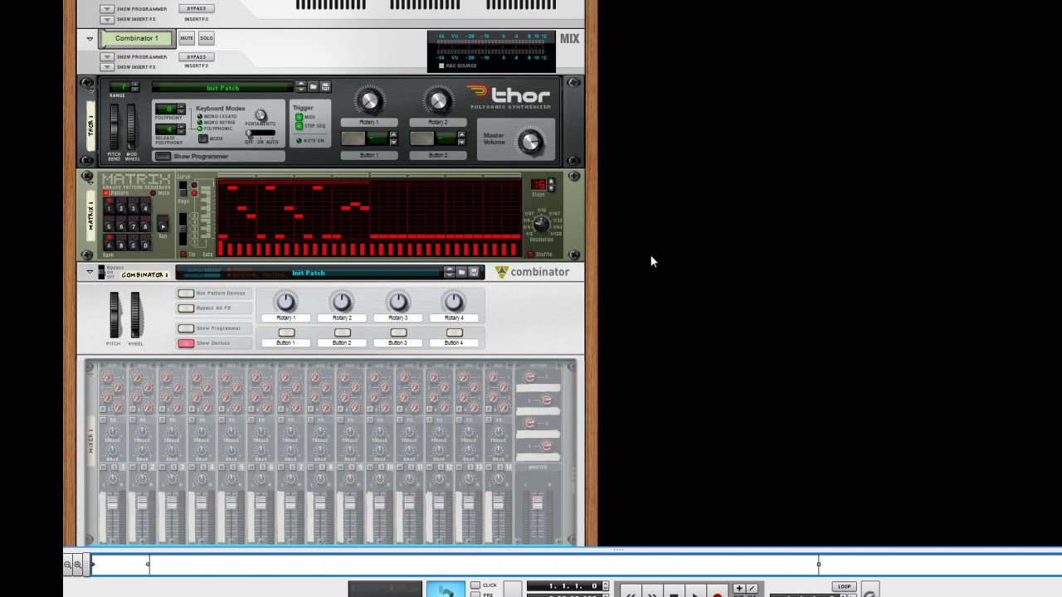
- Add a Spider Audio Merger & Splitter beneath the Combinator's mixer and cable the Combinator's To Devices output into its stereo splitter input
{"action": "scroll", "coordinate": [495, 322], "scroll_direction": "down", "scroll_amount": 3}
{"action": "key", "text": "Tab"}
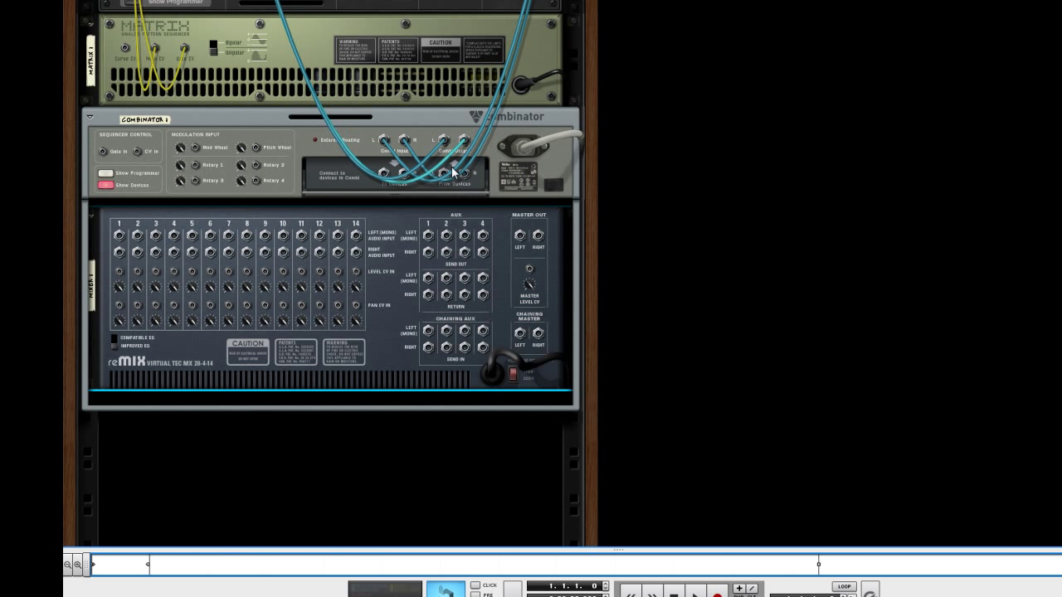
{"action": "right_click", "coordinate": [343, 402]}
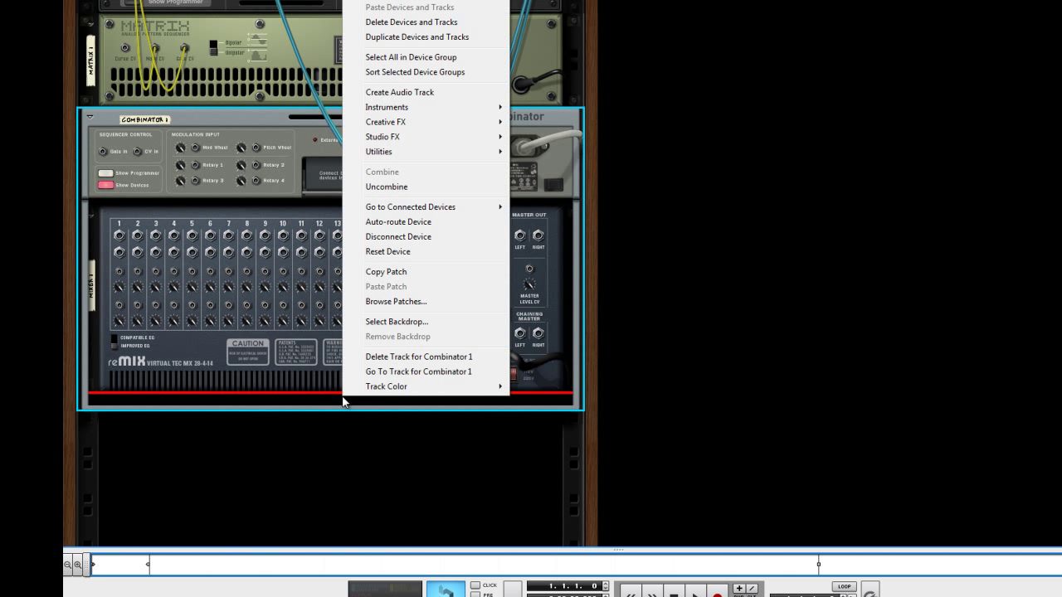
{"action": "mouse_move", "coordinate": [392, 153]}
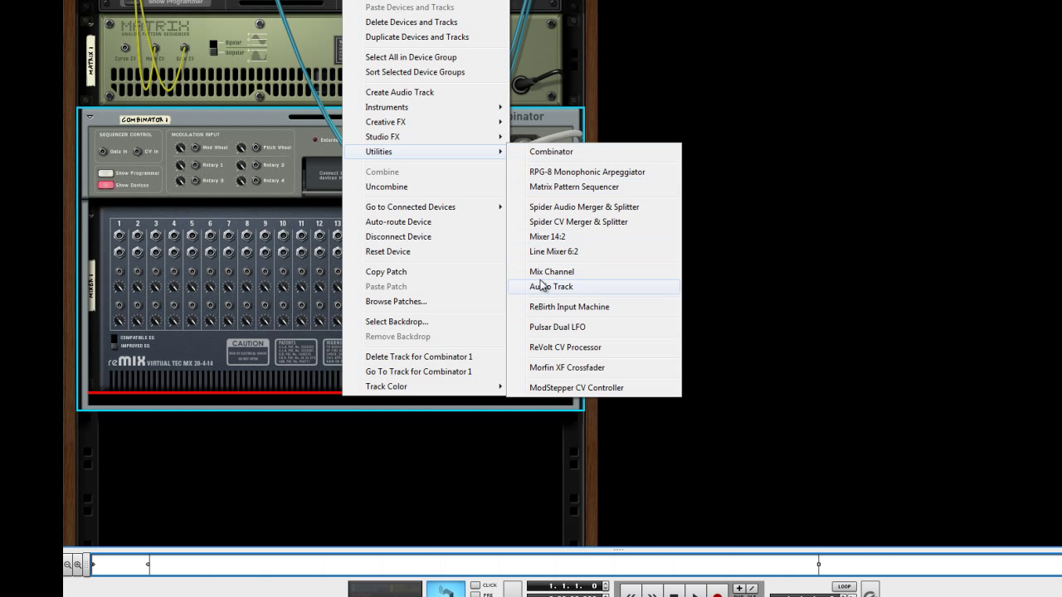
{"action": "left_click", "coordinate": [556, 208]}
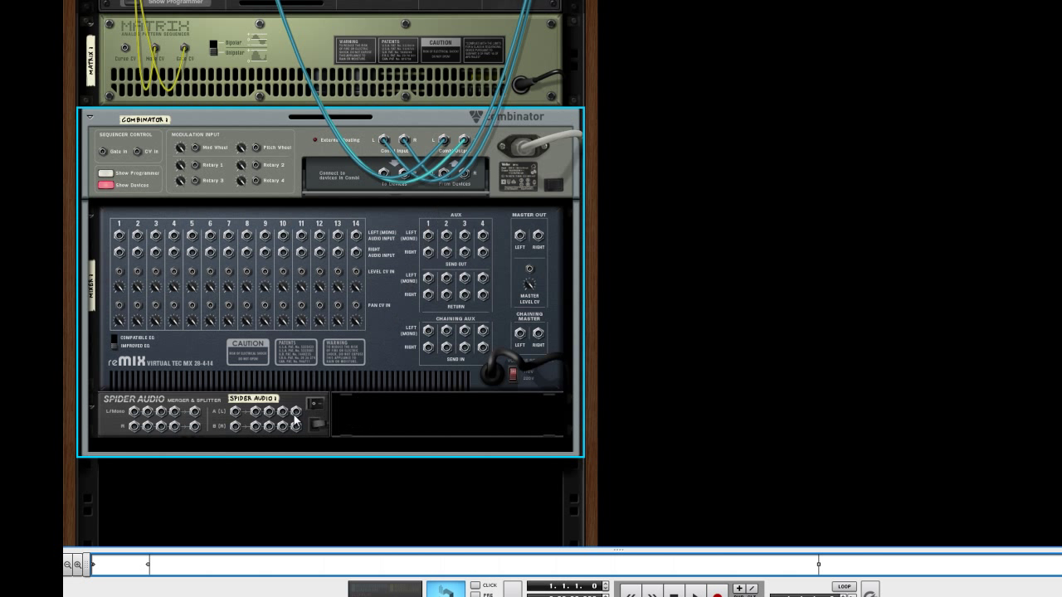
{"action": "left_click", "coordinate": [233, 415]}
{"action": "left_click_drag", "start_coordinate": [233, 415], "coordinate": [383, 172]}
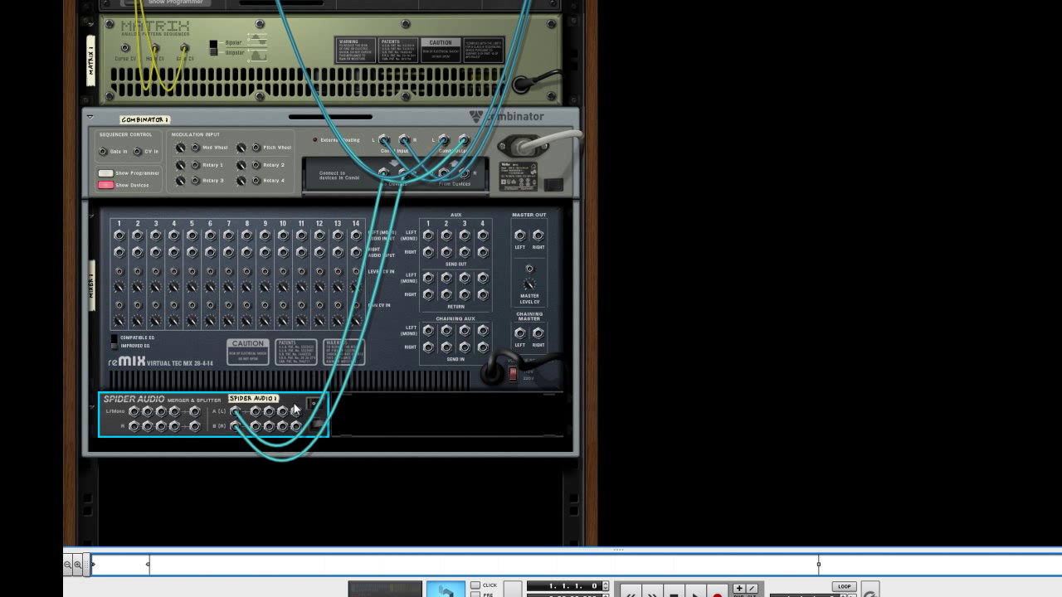
- Create a DDL-1 Digital Delay Line beside the Spider Audio inside the Combinator and duplicate it twice
{"action": "left_click", "coordinate": [386, 421]}
{"action": "right_click", "coordinate": [388, 411]}
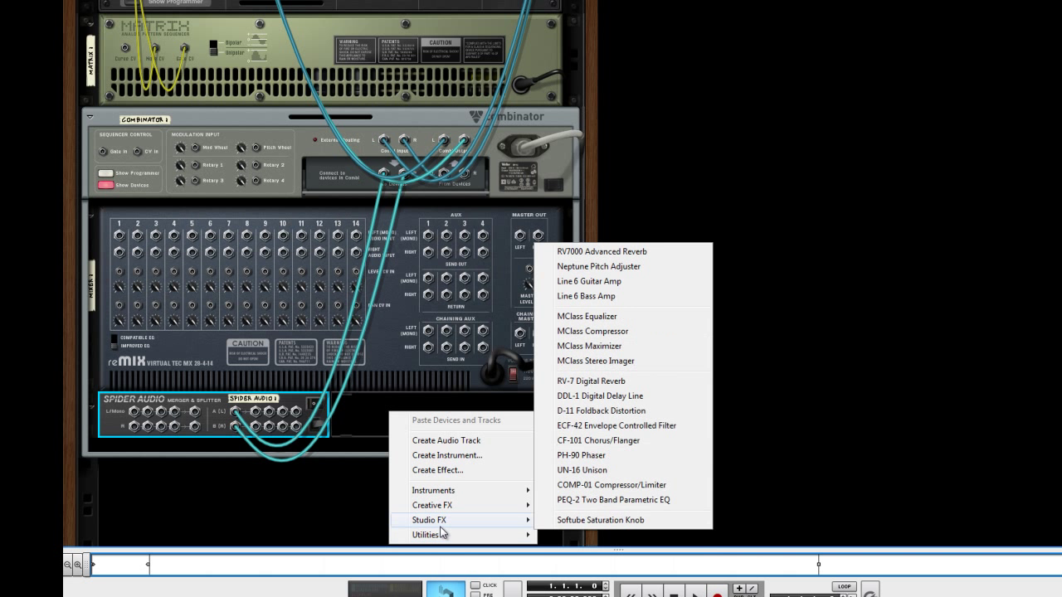
{"action": "left_click", "coordinate": [607, 395]}
{"action": "key", "text": "ctrl+d"}
{"action": "key", "text": "ctrl+d"}
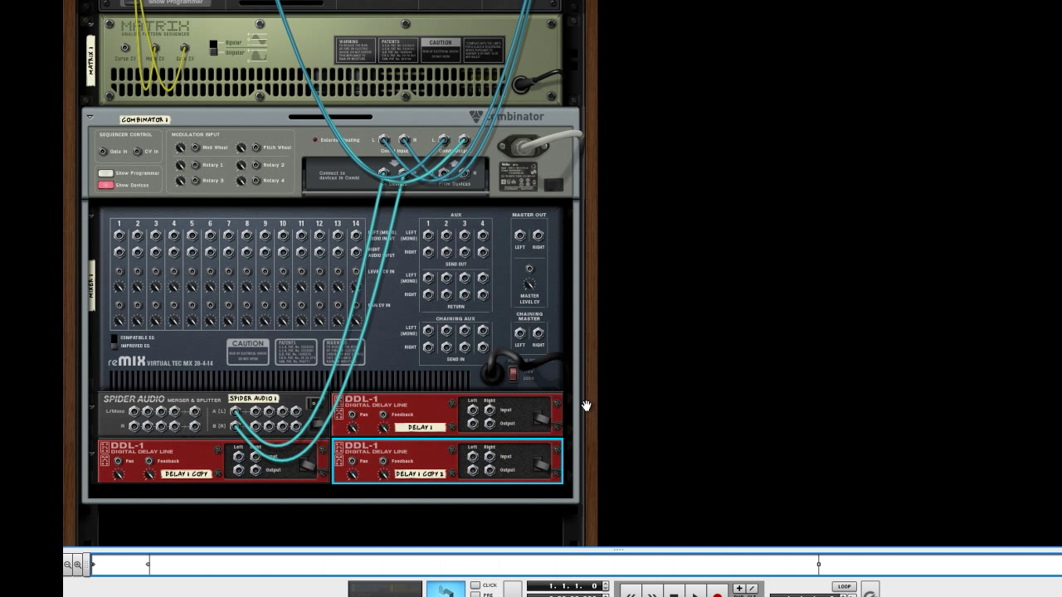
- Rename the Spider Audio splitter as Dry
{"action": "left_click", "coordinate": [249, 418]}
{"action": "mouse_move", "coordinate": [473, 409]}
{"action": "left_mouse_down"}
{"action": "mouse_move", "coordinate": [365, 465]}
{"action": "mouse_move", "coordinate": [257, 411]}
{"action": "mouse_move", "coordinate": [410, 431]}
{"action": "mouse_move", "coordinate": [278, 419]}
{"action": "left_mouse_up"}
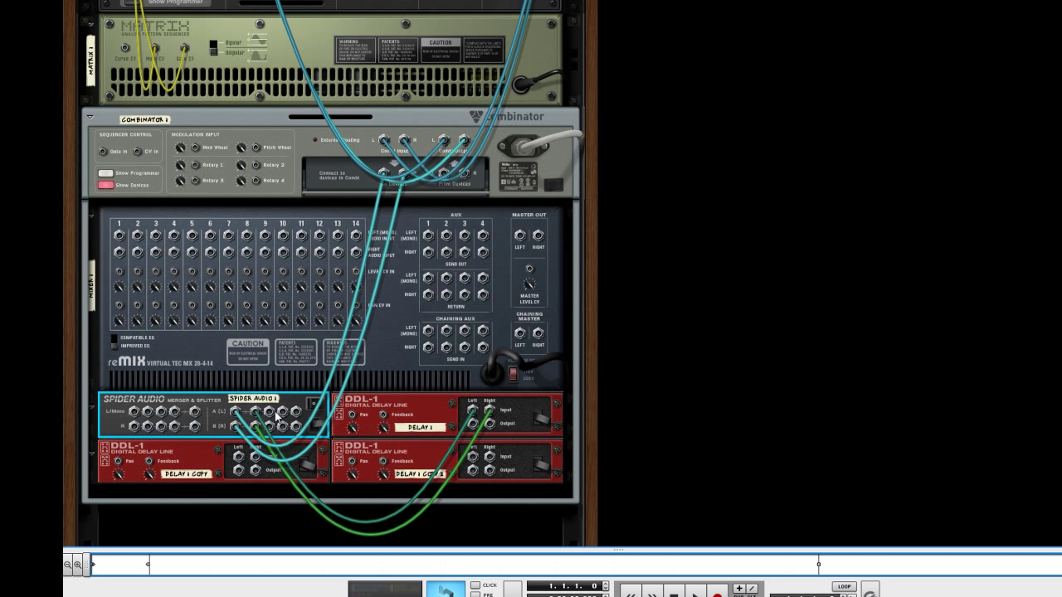
{"action": "left_click", "coordinate": [259, 399]}
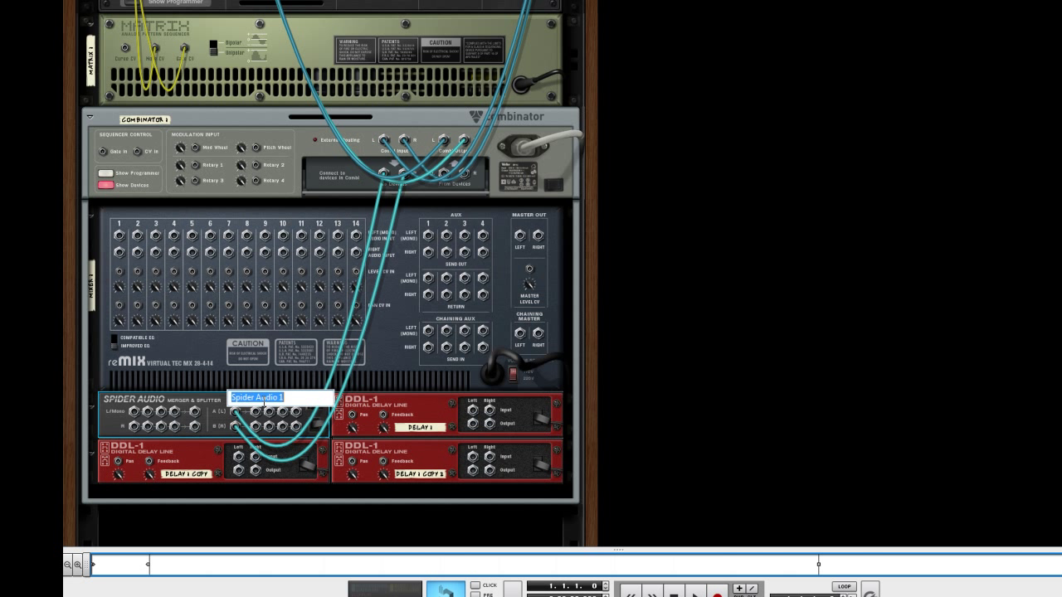
{"action": "type", "text": "Dry"}
{"action": "key", "text": "Return"}
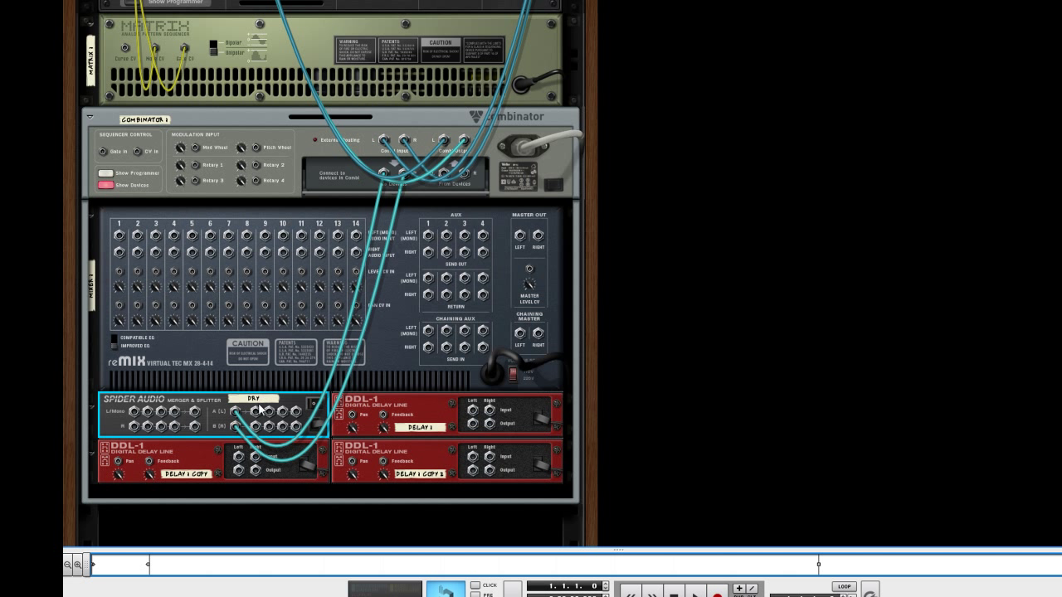
- Cable the first splitter output to mixer channel 1 and the other three through the DDL-1 delays into channels 2, 3 and 4
{"action": "left_click_drag", "start_coordinate": [253, 410], "coordinate": [119, 236]}
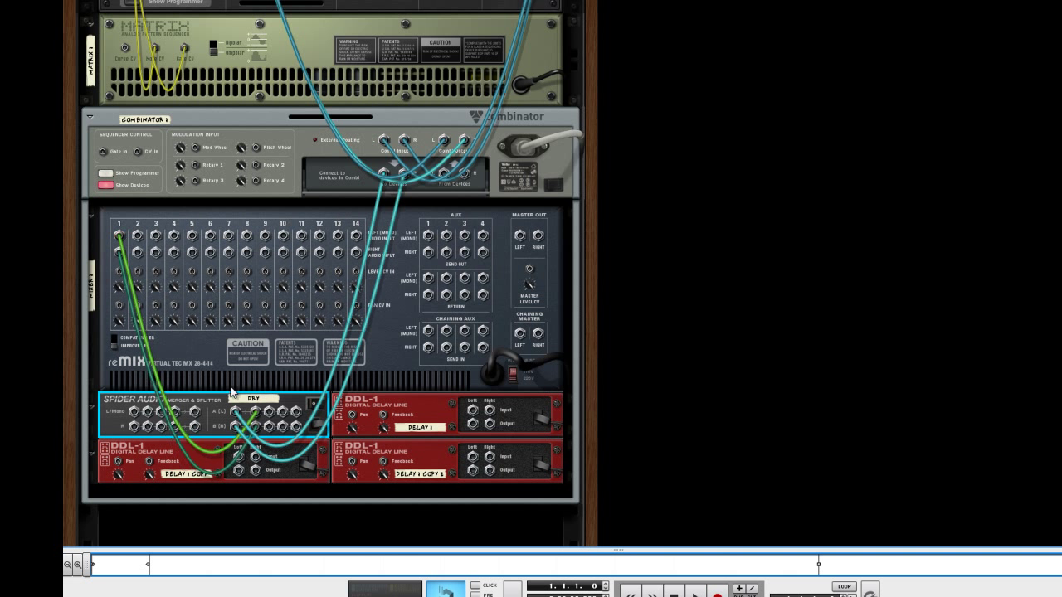
{"action": "left_click_drag", "start_coordinate": [269, 414], "coordinate": [137, 236]}
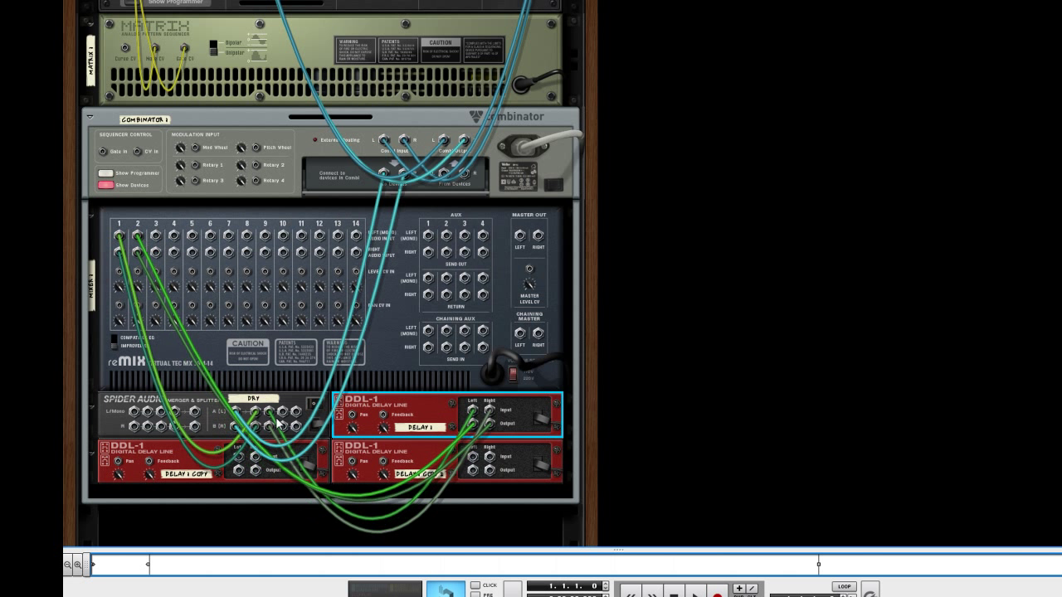
{"action": "left_click_drag", "start_coordinate": [289, 414], "coordinate": [155, 235]}
{"action": "left_click_drag", "start_coordinate": [296, 412], "coordinate": [192, 256]}
- Set the second DDL-1's delay time to 5 steps and the third DDL-1's to 7 steps
{"action": "key", "text": "Tab"}
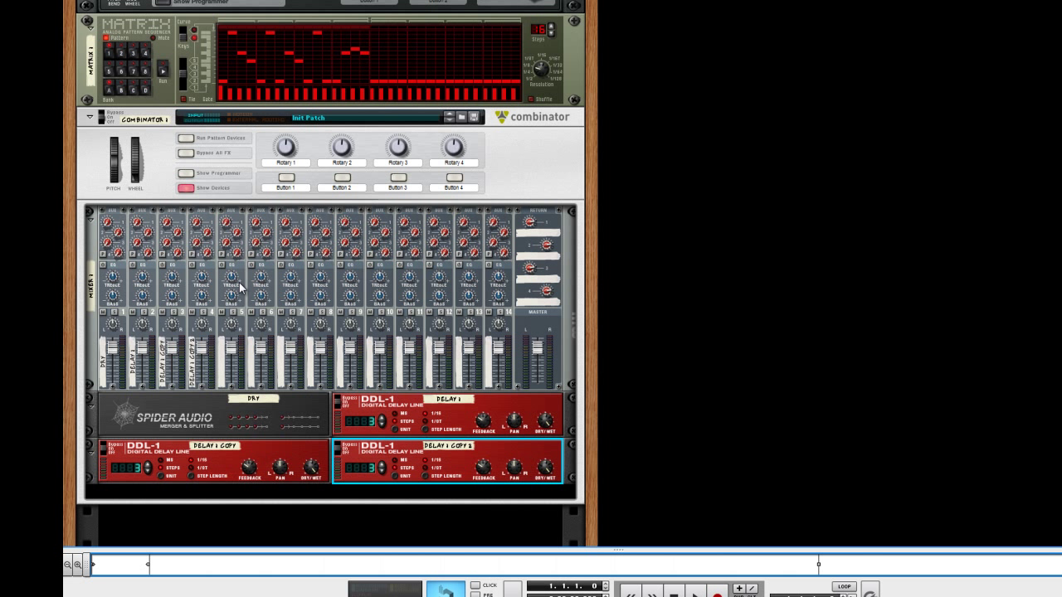
{"action": "left_click", "coordinate": [539, 75]}
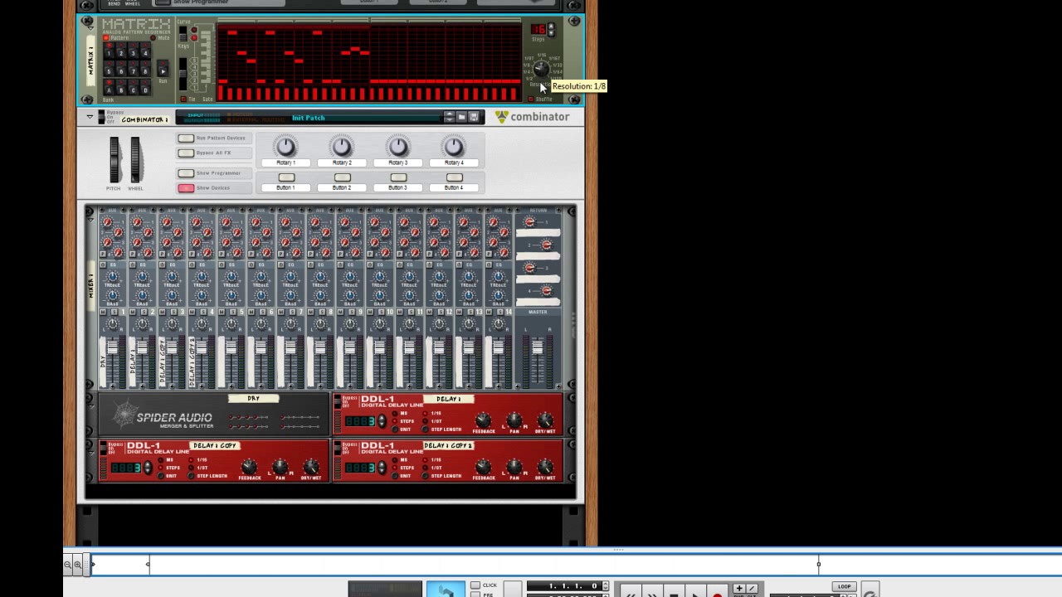
{"action": "left_click", "coordinate": [361, 401]}
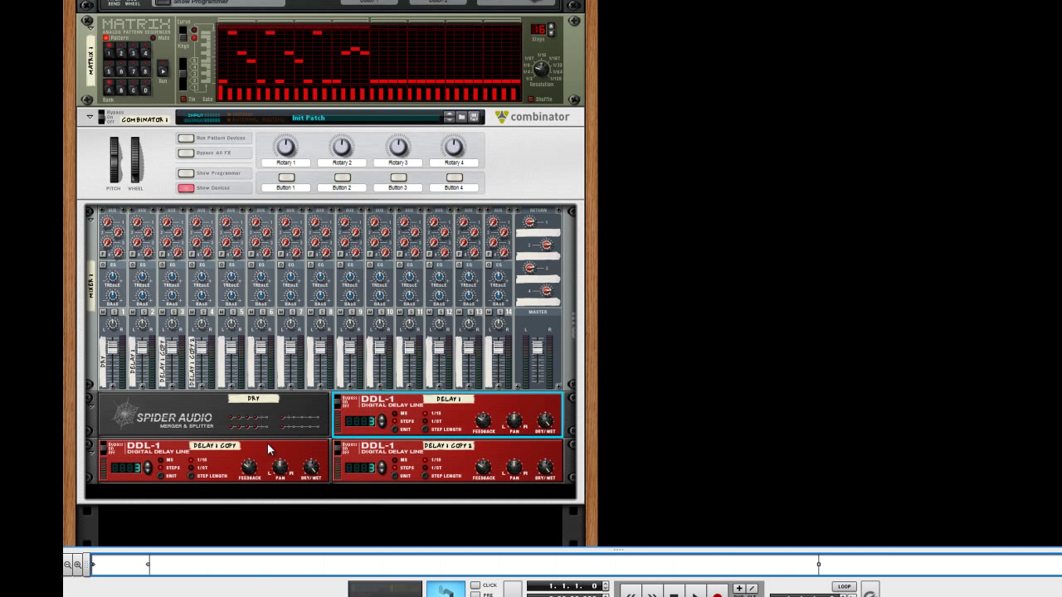
{"action": "left_click", "coordinate": [147, 469]}
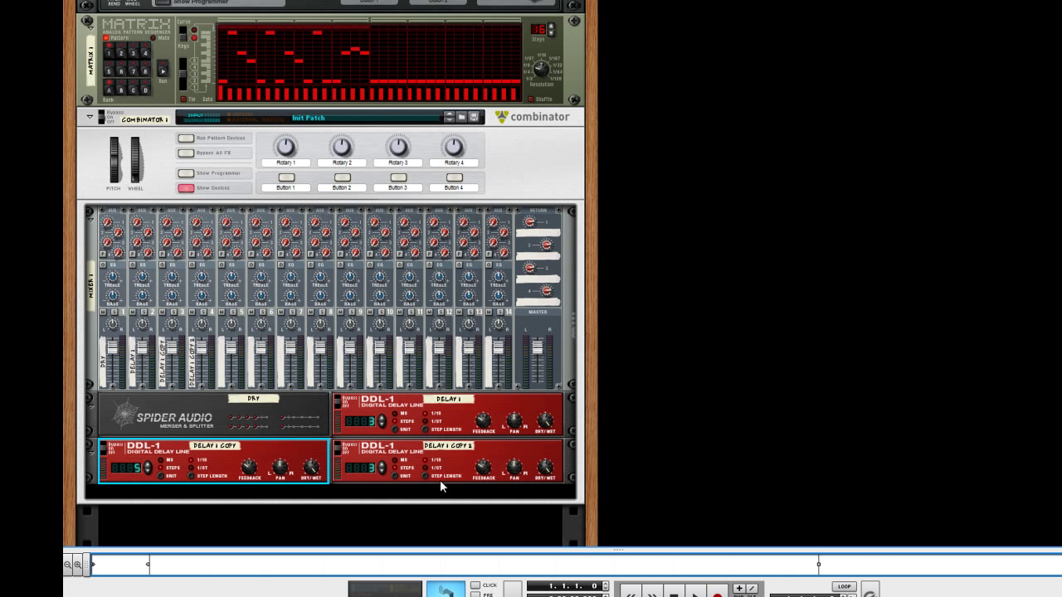
{"action": "left_click", "coordinate": [384, 470]}
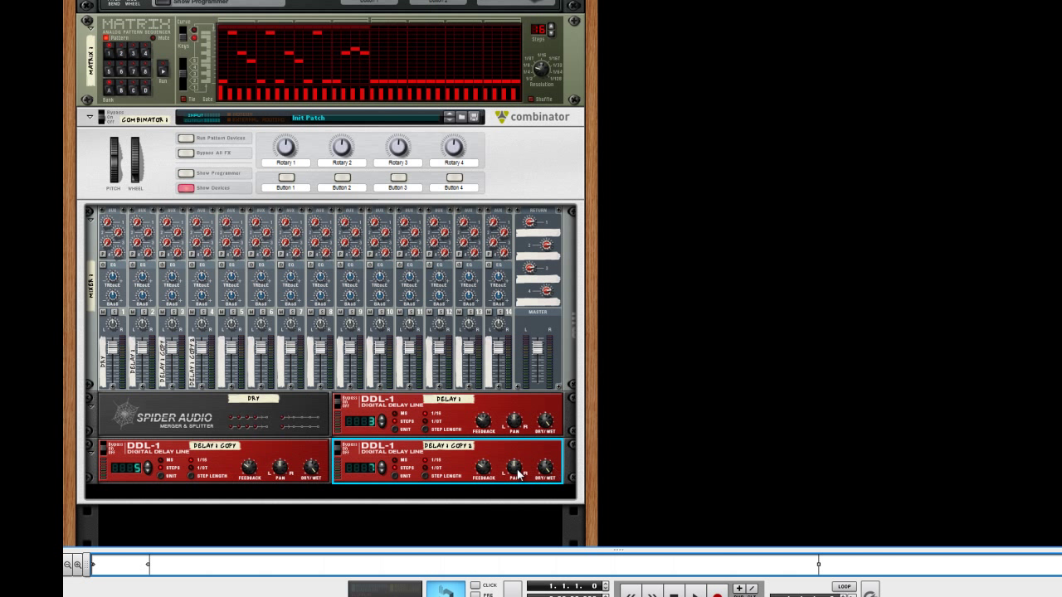
- Examine the feedback and pan controls of the three delays and the cabling on the back of the rack
{"action": "mouse_move", "coordinate": [517, 473]}
{"action": "left_click", "coordinate": [493, 434]}
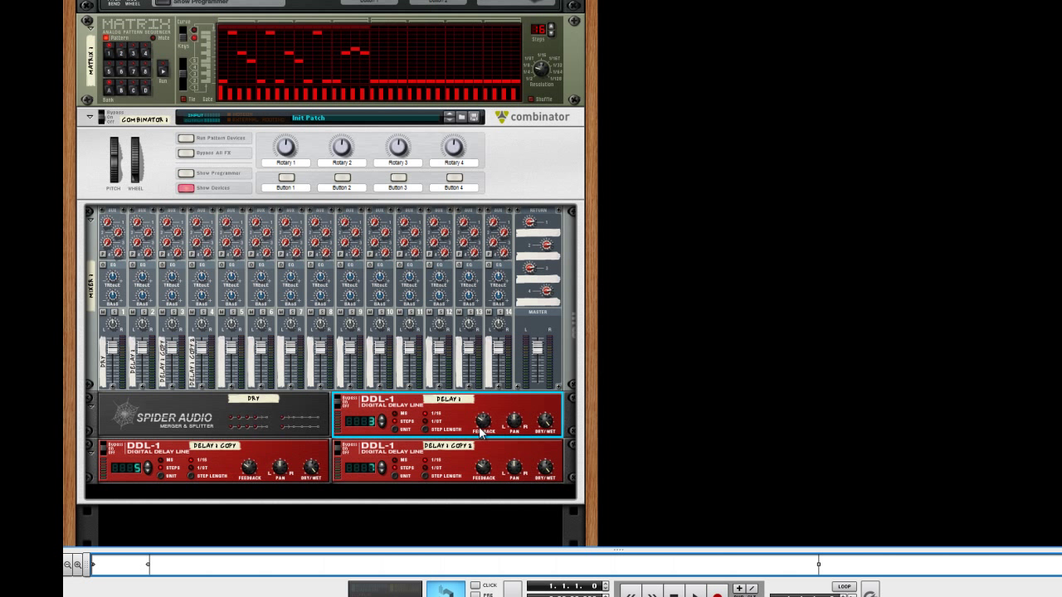
{"action": "left_click", "coordinate": [479, 479]}
{"action": "left_click", "coordinate": [248, 479]}
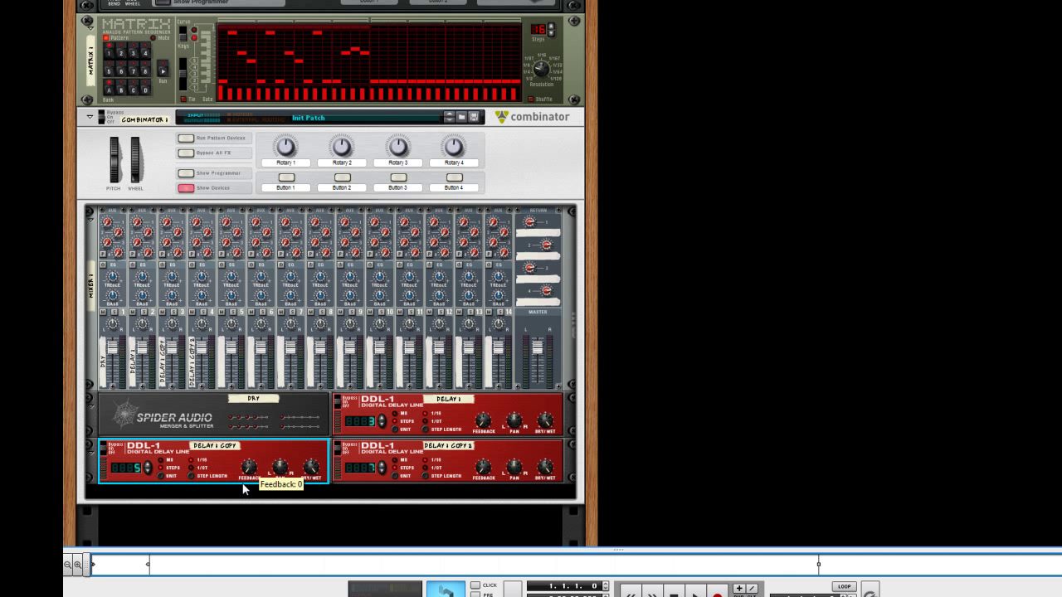
{"action": "key", "text": "Tab"}
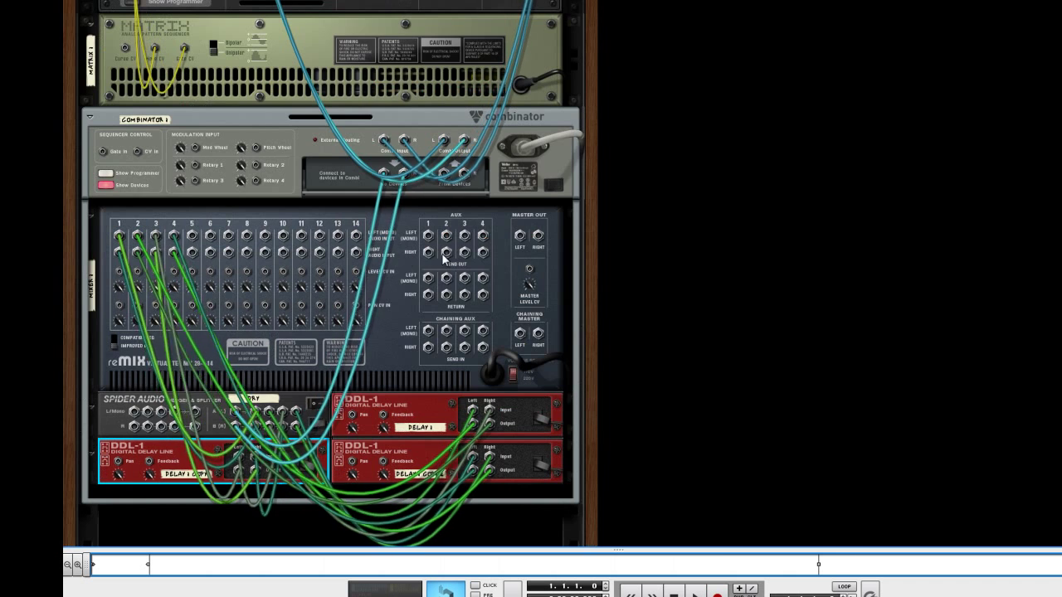
{"action": "key", "text": "Tab"}
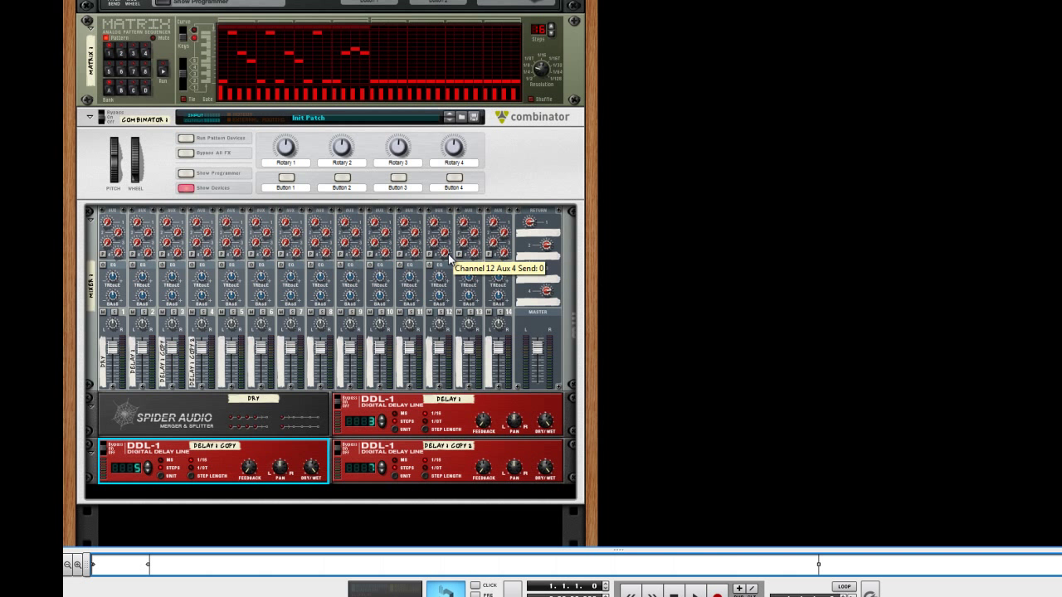
{"action": "left_click", "coordinate": [392, 417]}
{"action": "left_click", "coordinate": [233, 461]}
{"action": "left_click", "coordinate": [371, 457]}
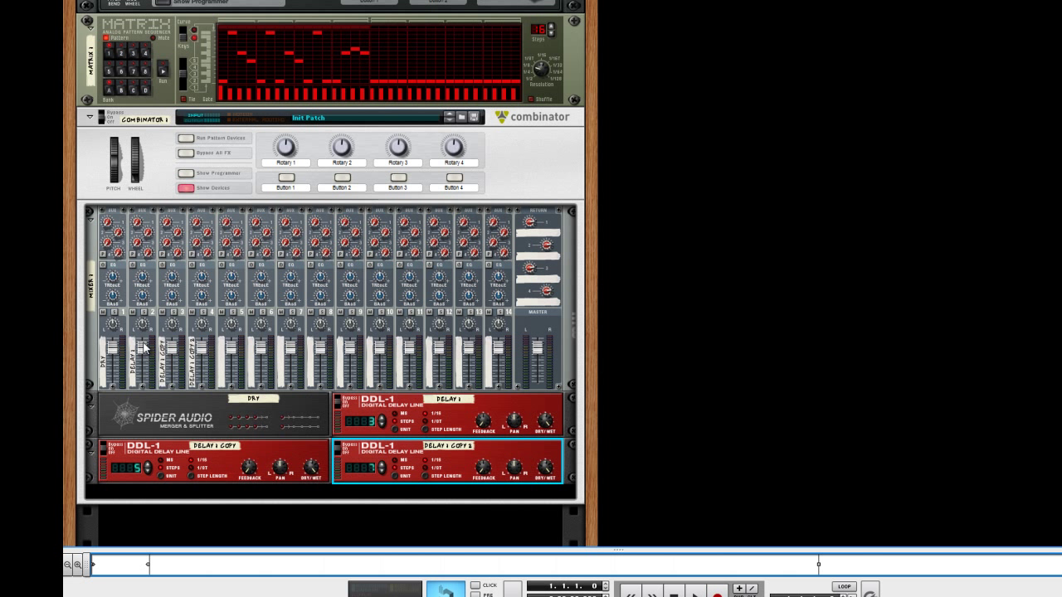
- Rename the three DDL-1 delays as step 3, step5 and step7 to match their delay times
{"action": "double_click", "coordinate": [443, 403]}
{"action": "type", "text": "step 3"}
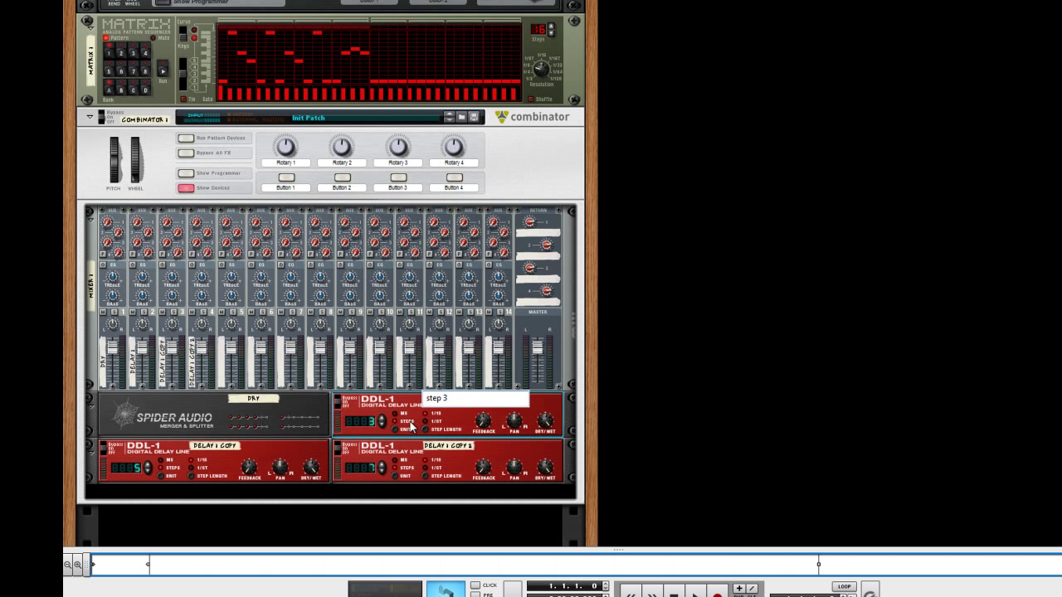
{"action": "key", "text": "Return"}
{"action": "left_click", "coordinate": [208, 449]}
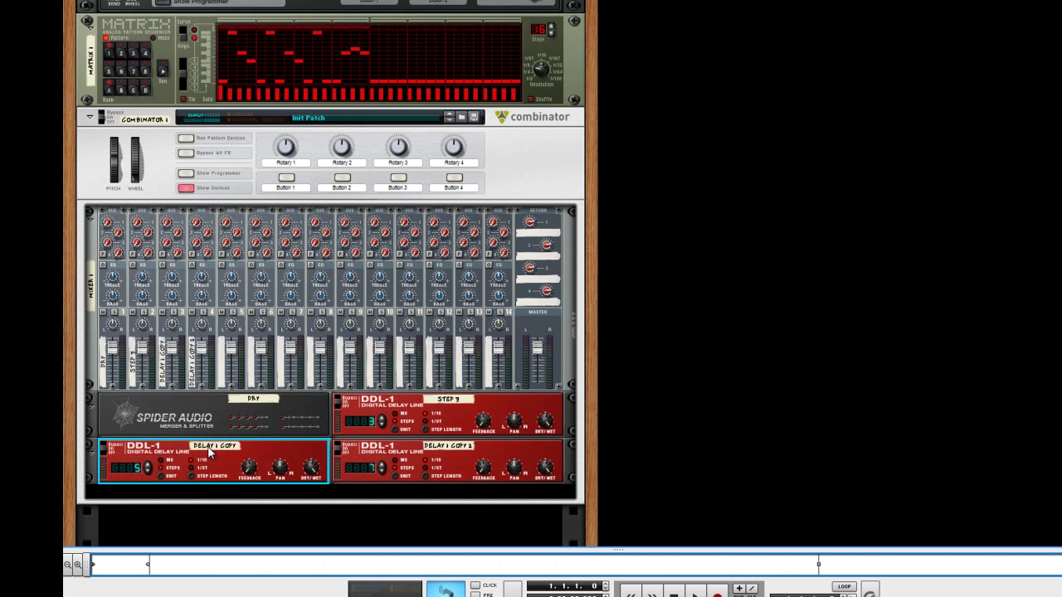
{"action": "double_click", "coordinate": [209, 450]}
{"action": "type", "text": "steps"}
{"action": "key", "text": "Return"}
{"action": "left_click", "coordinate": [453, 449]}
{"action": "double_click", "coordinate": [452, 449]}
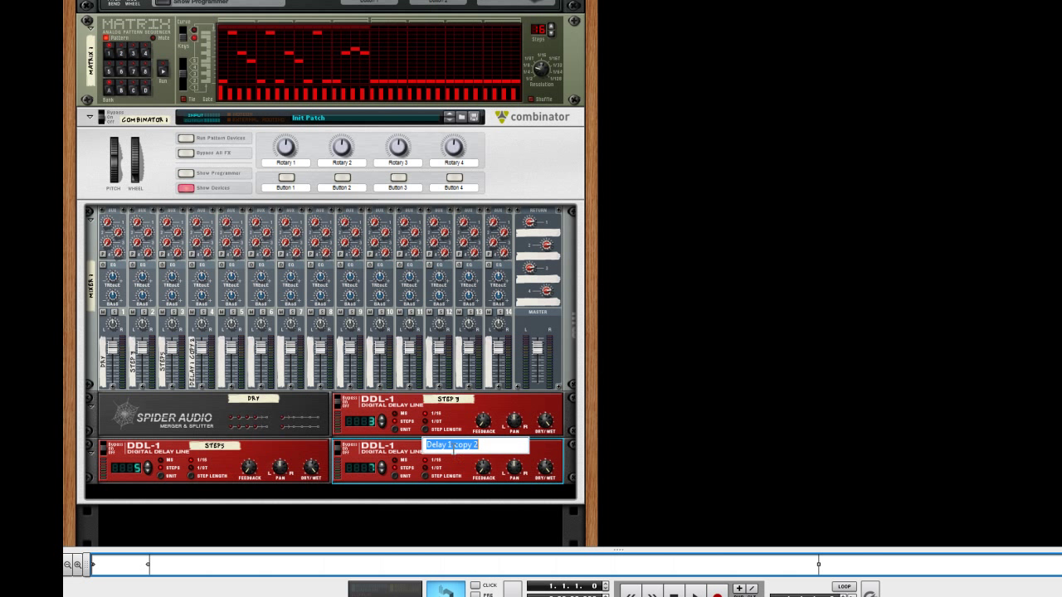
{"action": "type", "text": "step7"}
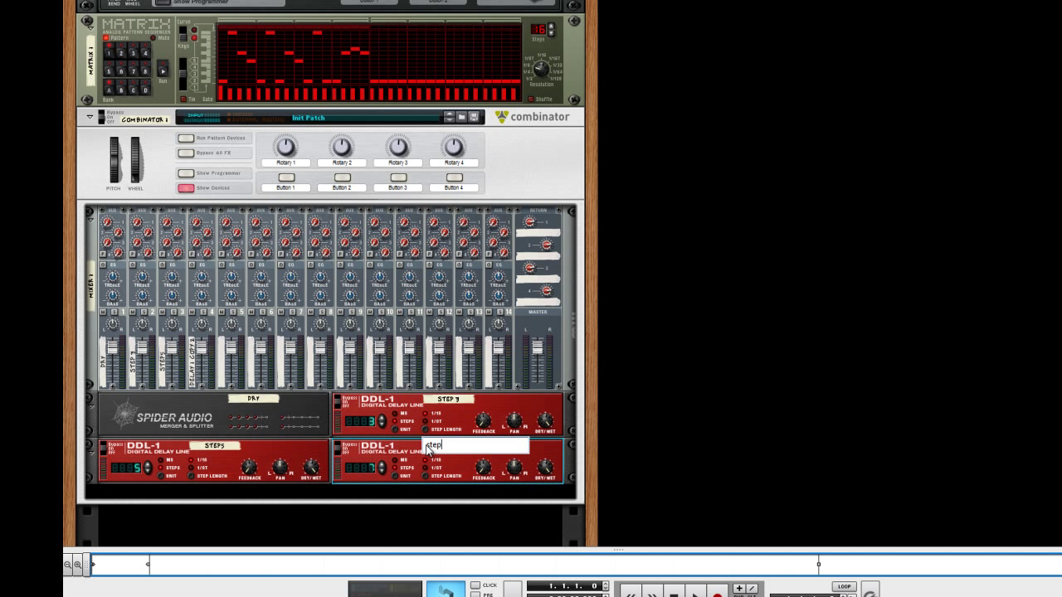
{"action": "key", "text": "Return"}
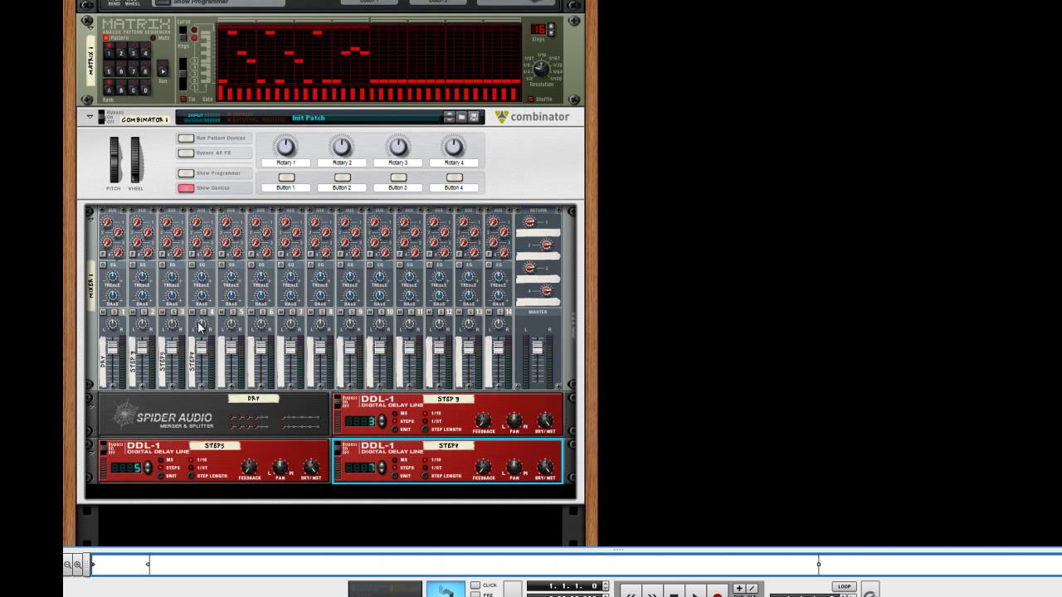
- Label the Combinator's Rotary 1 as volume Step 3 and Rotary 2 as volume Step 5
{"action": "left_click", "coordinate": [265, 153]}
{"action": "double_click", "coordinate": [280, 162]}
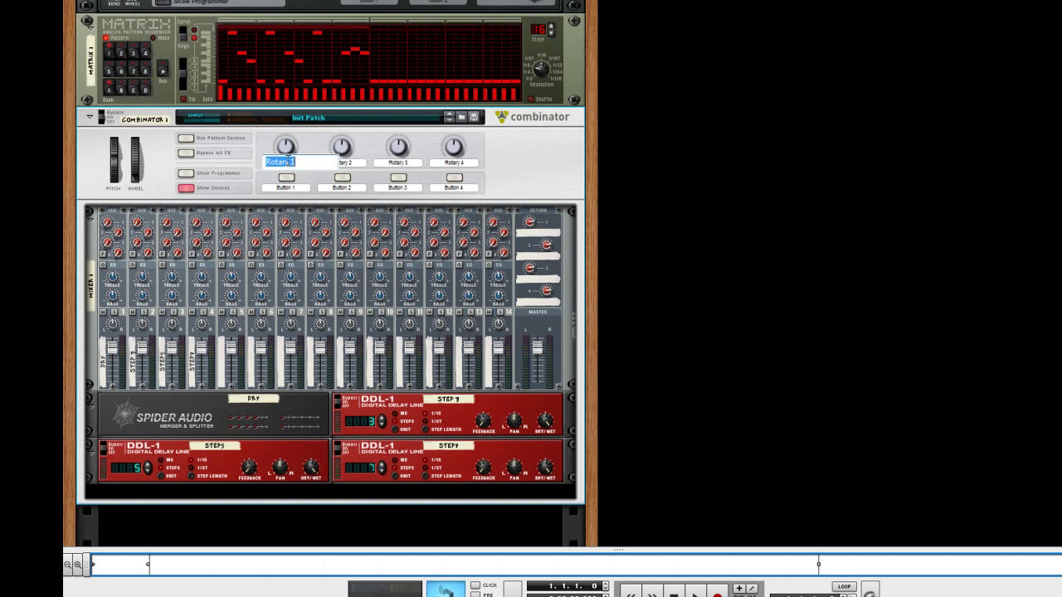
{"action": "type", "text": "volum"}
{"action": "type", "text": "e fdbk"}
{"action": "key", "text": "Return"}
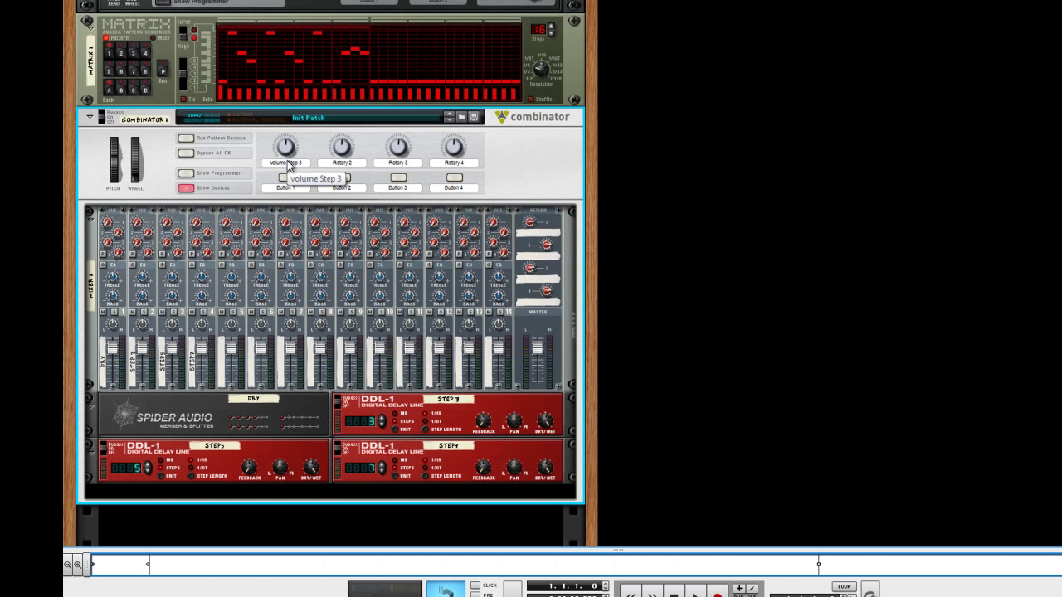
{"action": "double_click", "coordinate": [338, 163]}
{"action": "type", "text": "volume Step 5"}
{"action": "key", "text": "Return"}
- Label the Combinator's Rotary 3 as volume Step 7 and show the Combinator's programmer
{"action": "double_click", "coordinate": [394, 162]}
{"action": "type", "text": "volume Step"}
{"action": "type", "text": "3"}
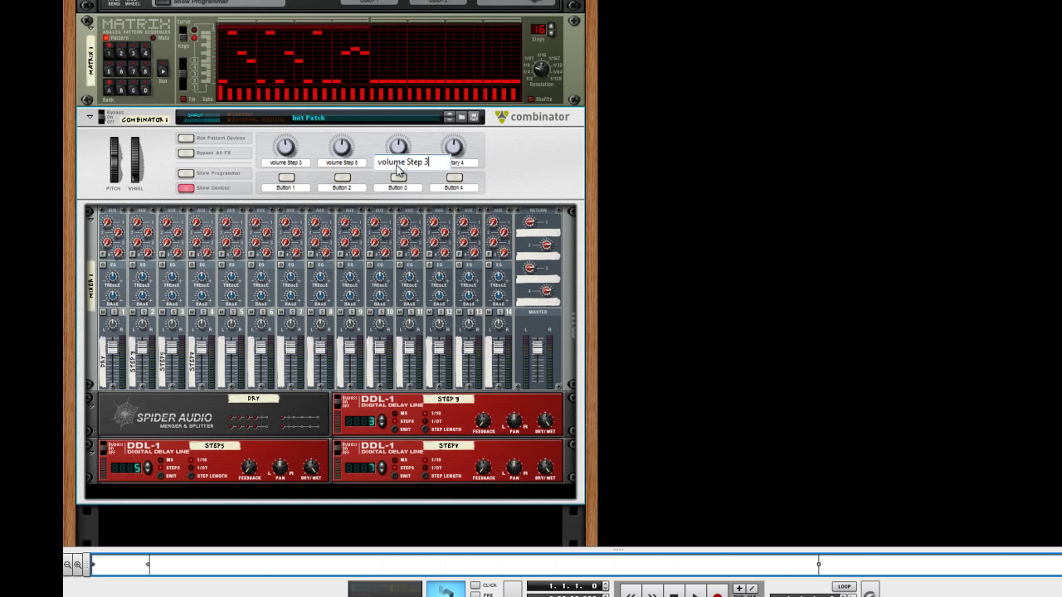
{"action": "left_click", "coordinate": [398, 170]}
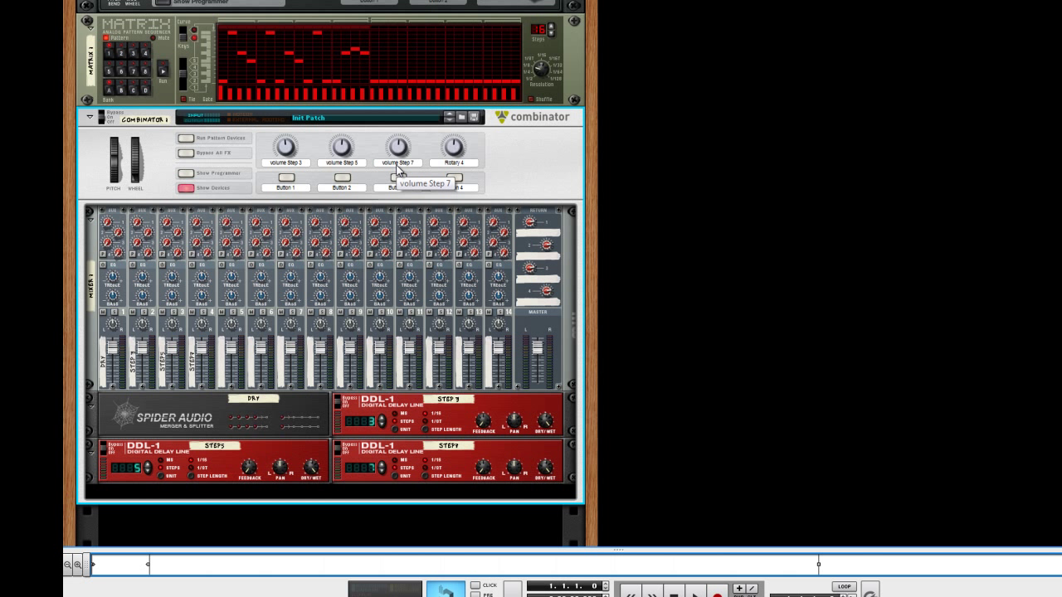
{"action": "left_click", "coordinate": [185, 173]}
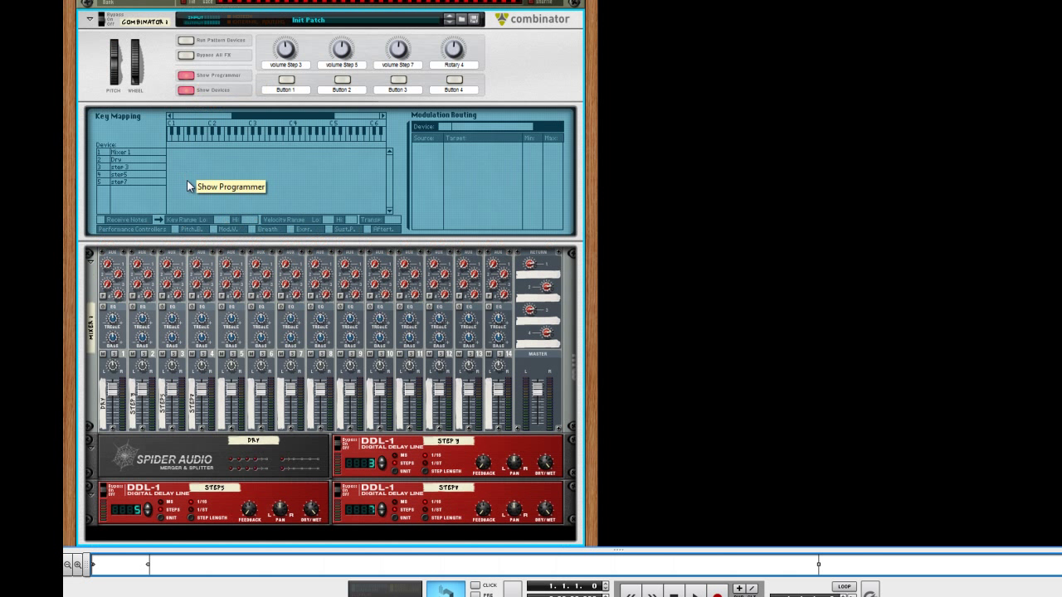
- Select the mixer in the Combinator's programmer and route Rotary 1 to Channel 2 Level
{"action": "left_click", "coordinate": [132, 152]}
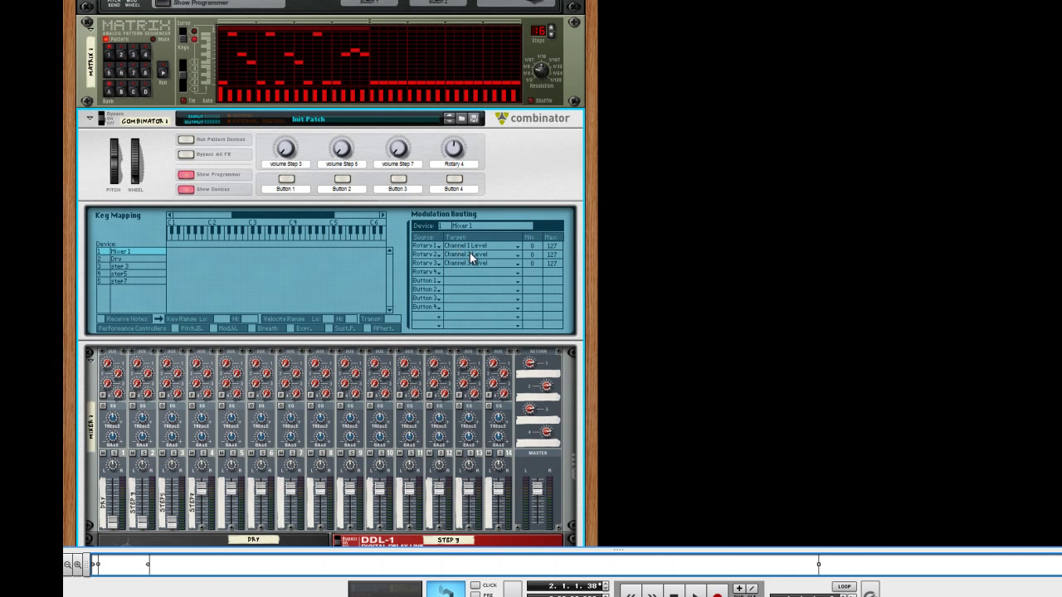
{"action": "left_click", "coordinate": [475, 246]}
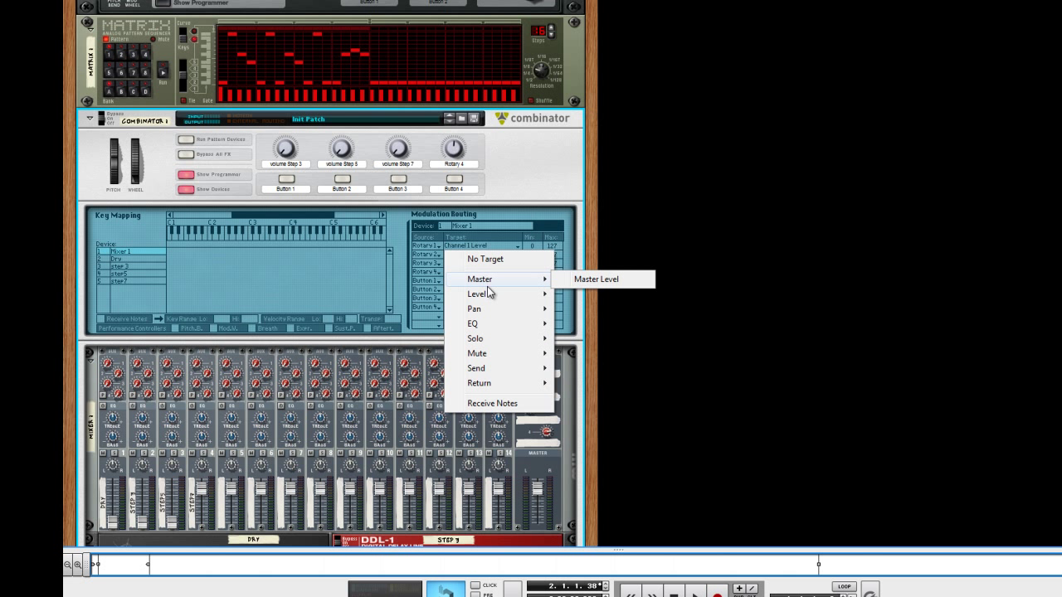
{"action": "mouse_move", "coordinate": [484, 292]}
{"action": "left_click", "coordinate": [587, 309]}
- Route the mixer's Rotary 2 to Channel 3 Level and Rotary 3 to Channel 4 Level
{"action": "left_click", "coordinate": [498, 263]}
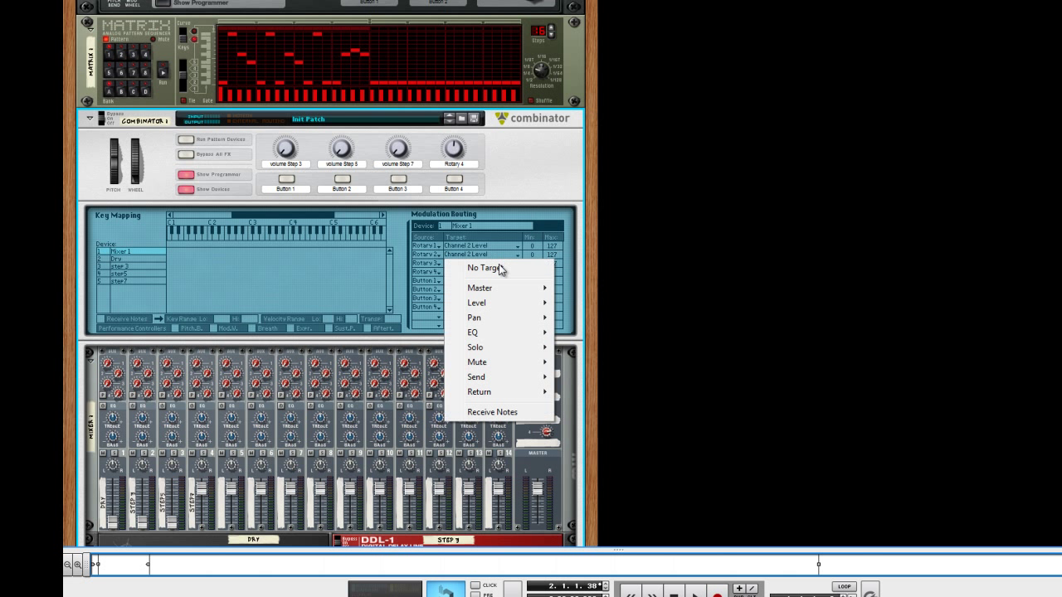
{"action": "mouse_move", "coordinate": [515, 318]}
{"action": "mouse_move", "coordinate": [542, 307]}
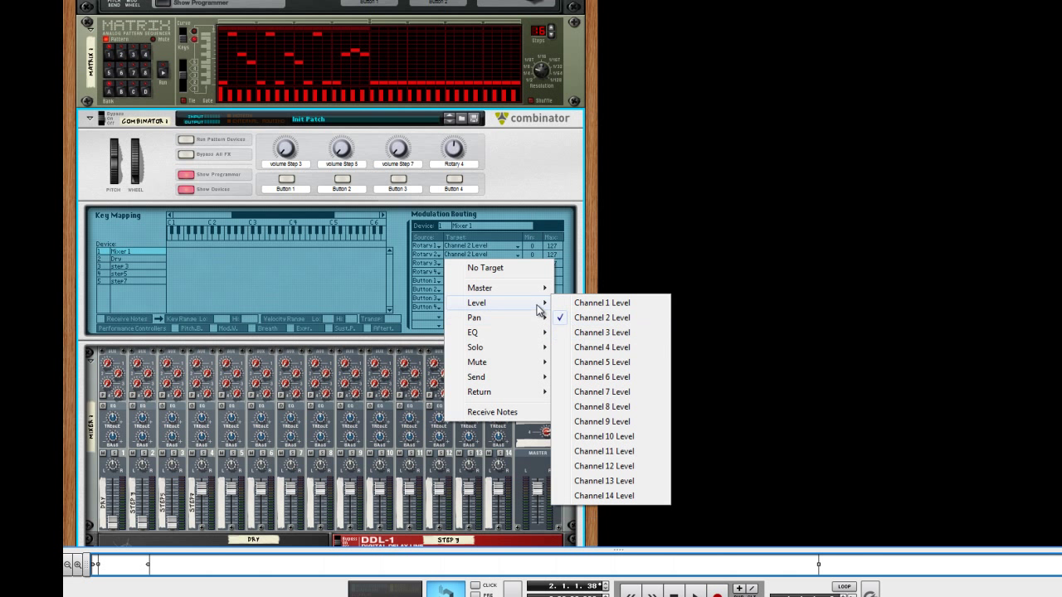
{"action": "left_click", "coordinate": [585, 333]}
{"action": "left_click", "coordinate": [482, 262]}
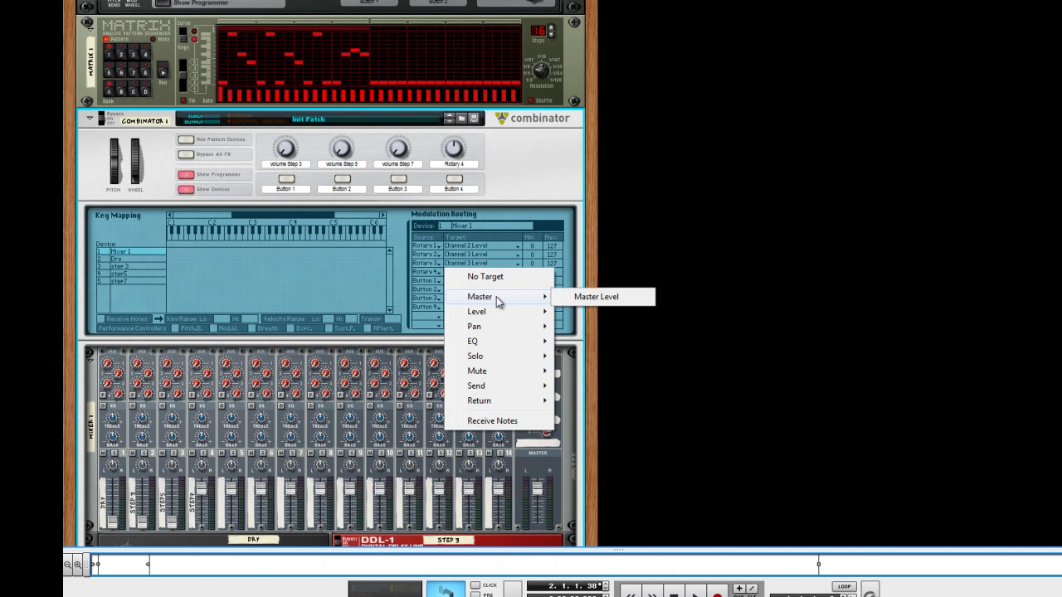
{"action": "mouse_move", "coordinate": [501, 311]}
{"action": "left_click", "coordinate": [594, 357]}
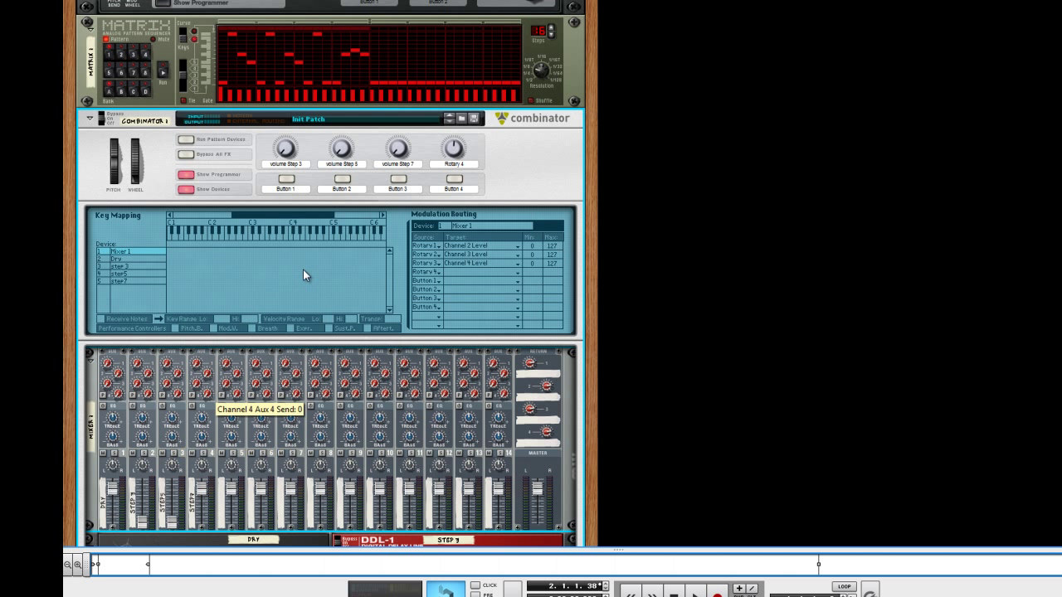
- Play the pattern and test the step 3, step 5 and step 7 volume rotaries, turning them all back down
{"action": "left_click_drag", "start_coordinate": [399, 162], "coordinate": [406, 154]}
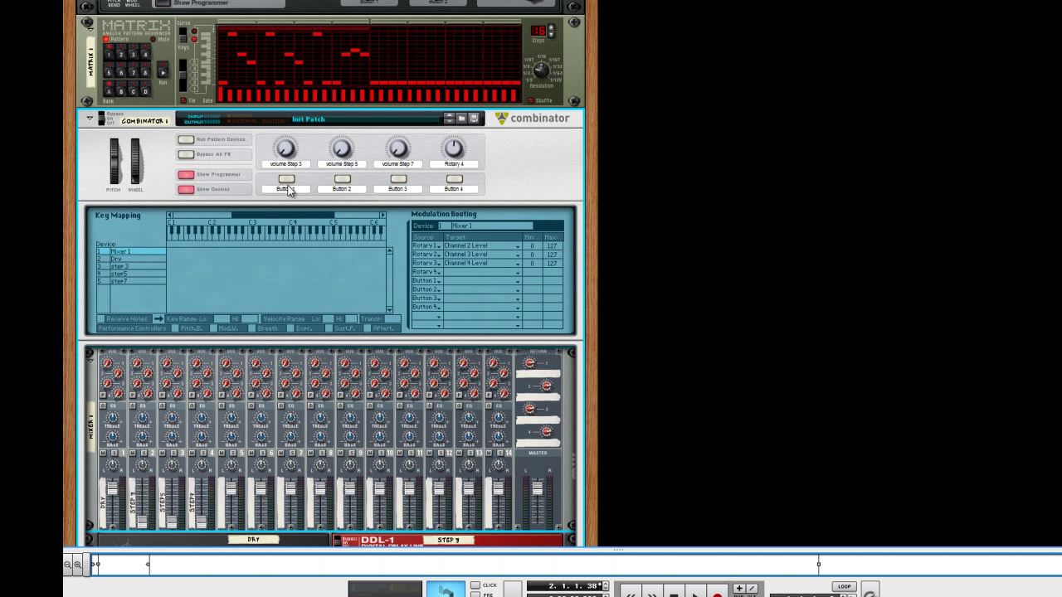
{"action": "key", "text": "space"}
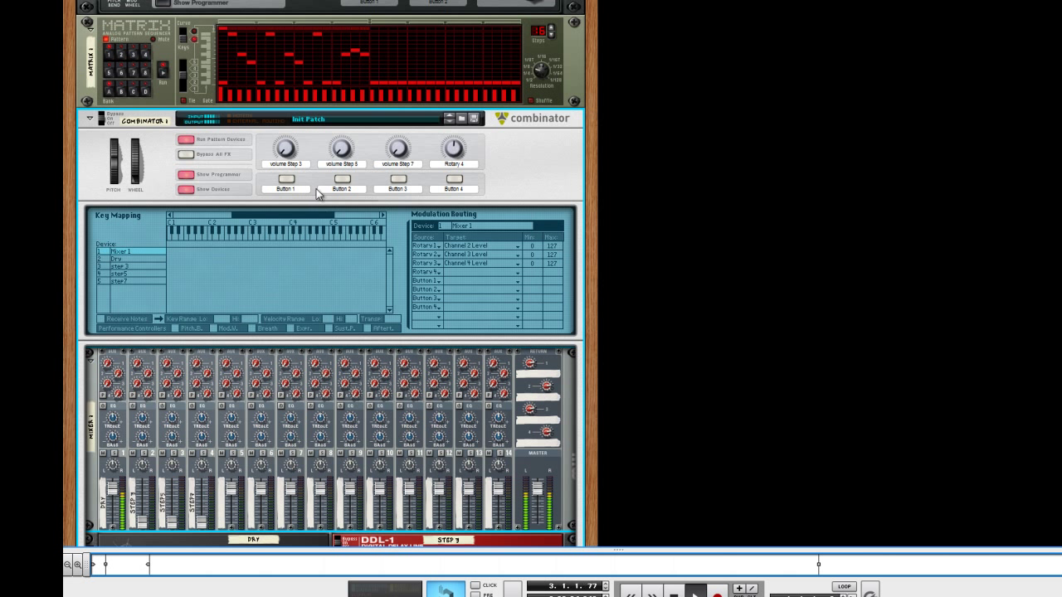
{"action": "mouse_move", "coordinate": [292, 148]}
{"action": "left_click_drag", "start_coordinate": [292, 148], "coordinate": [400, 146]}
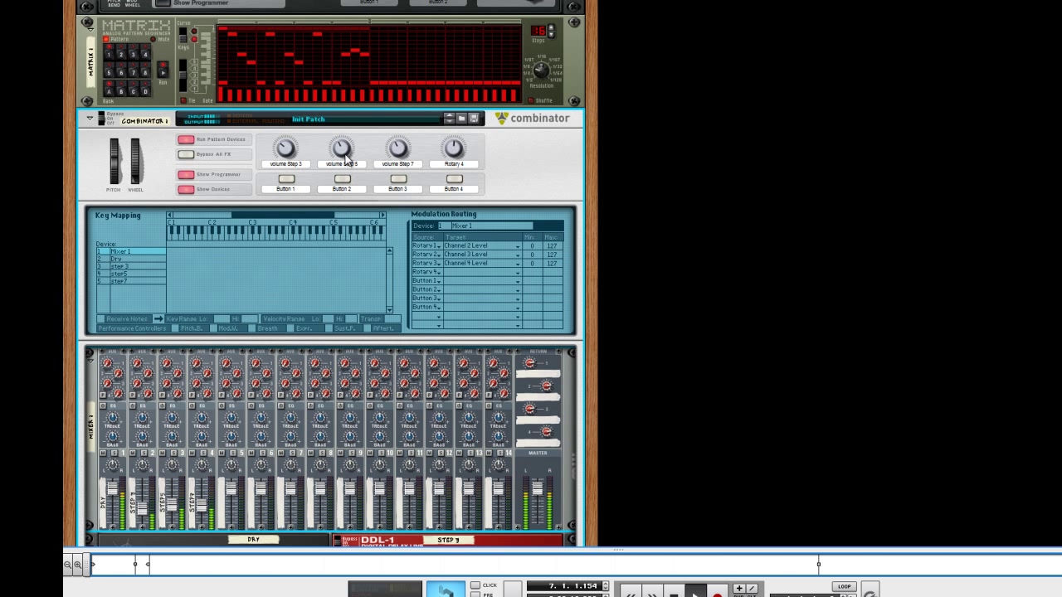
{"action": "left_click_drag", "start_coordinate": [286, 151], "coordinate": [264, 250]}
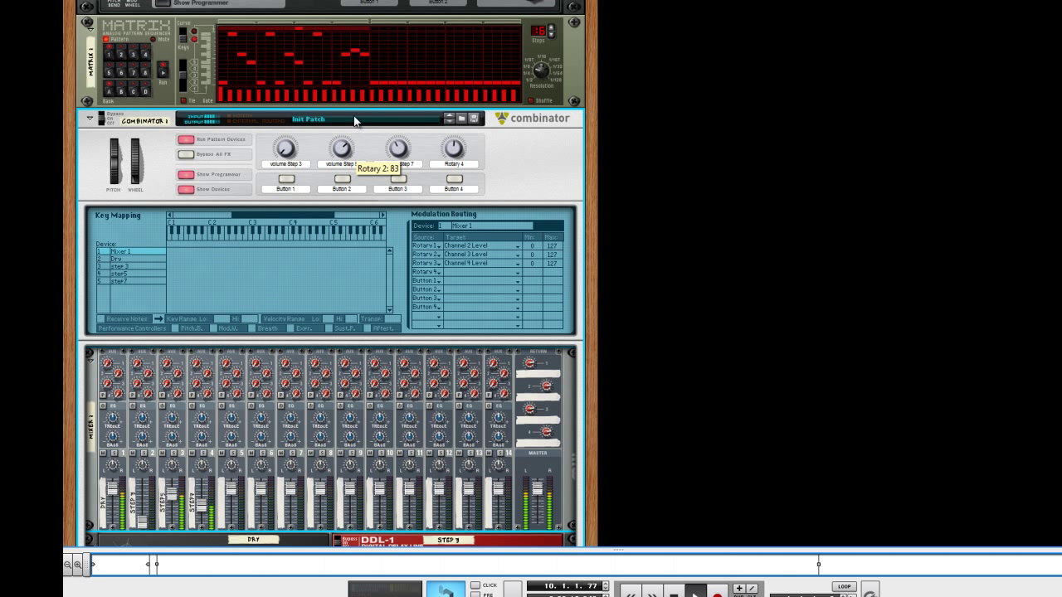
{"action": "mouse_move", "coordinate": [401, 145]}
{"action": "left_mouse_down"}
{"action": "mouse_move", "coordinate": [401, 119]}
{"action": "mouse_move", "coordinate": [407, 156]}
{"action": "left_mouse_up"}
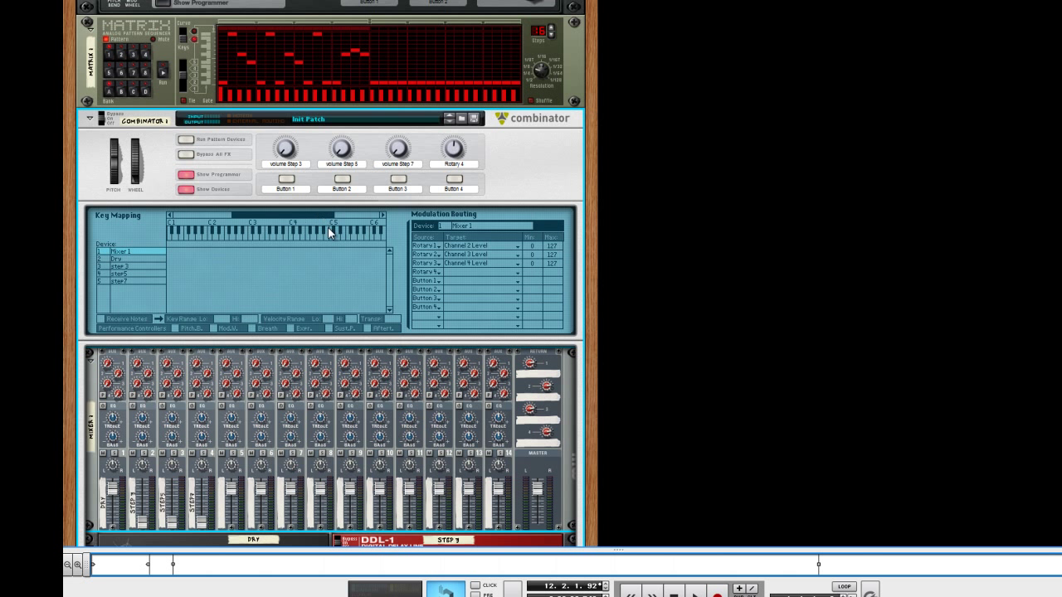
- Add an ECF-42 Envelope Controlled Filter after the step 3 delay in the Combinator
{"action": "scroll", "coordinate": [384, 299], "scroll_direction": "down", "scroll_amount": 5}
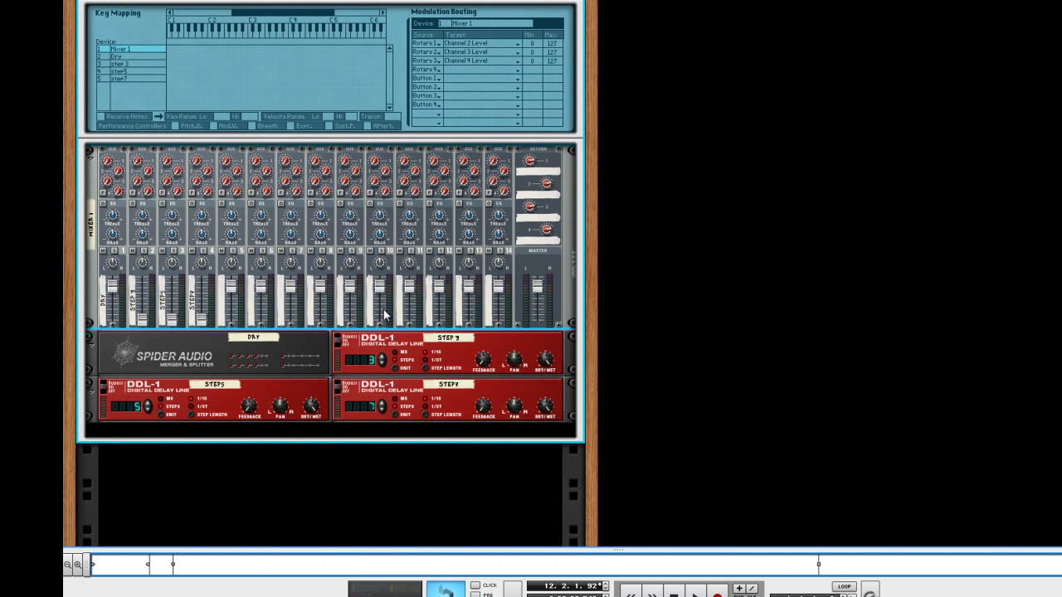
{"action": "mouse_move", "coordinate": [383, 310]}
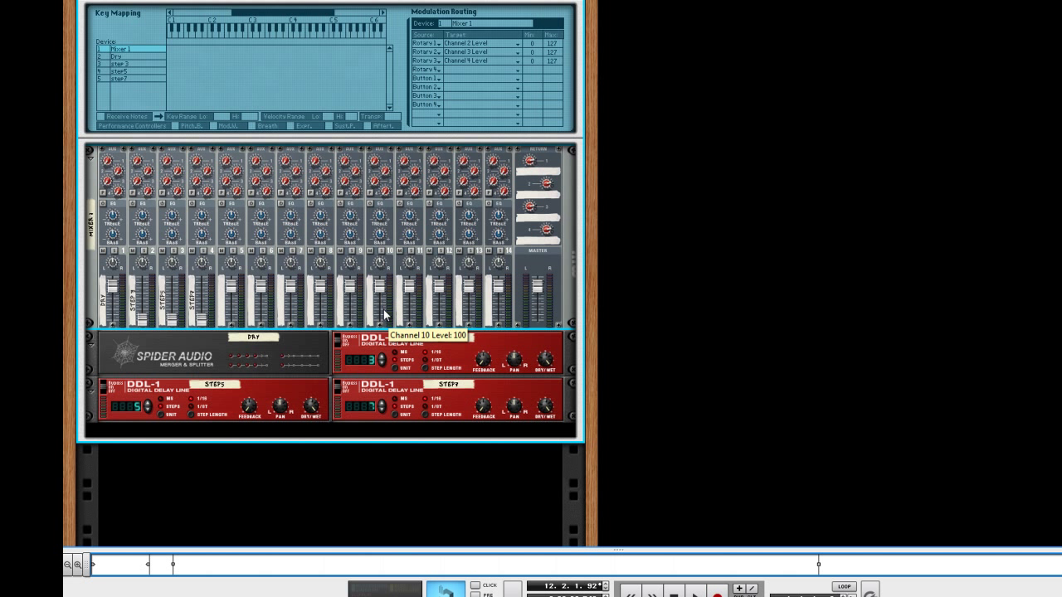
{"action": "right_click", "coordinate": [380, 341]}
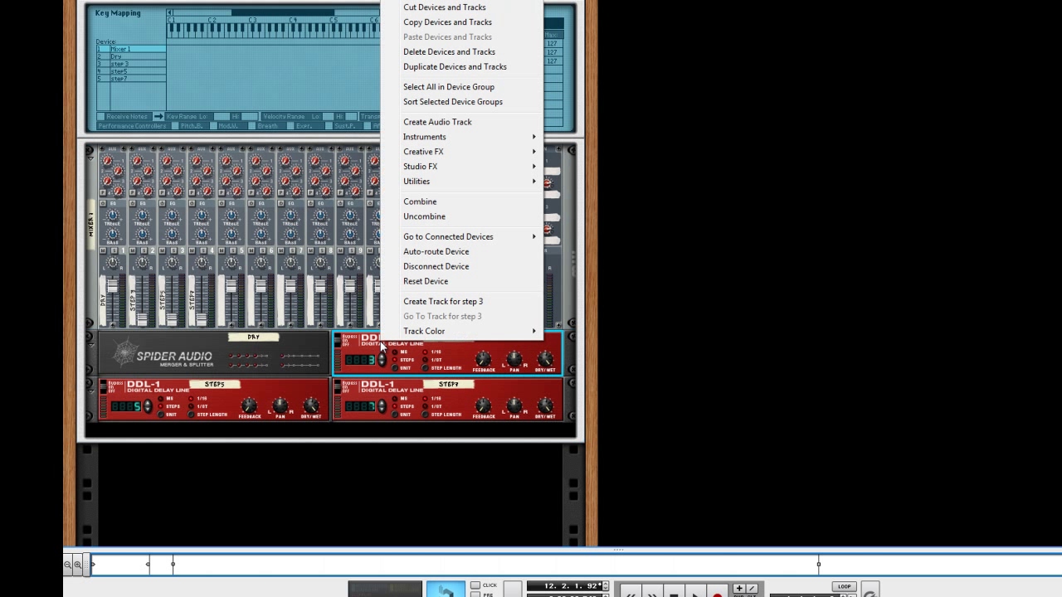
{"action": "mouse_move", "coordinate": [438, 166]}
{"action": "mouse_move", "coordinate": [465, 152]}
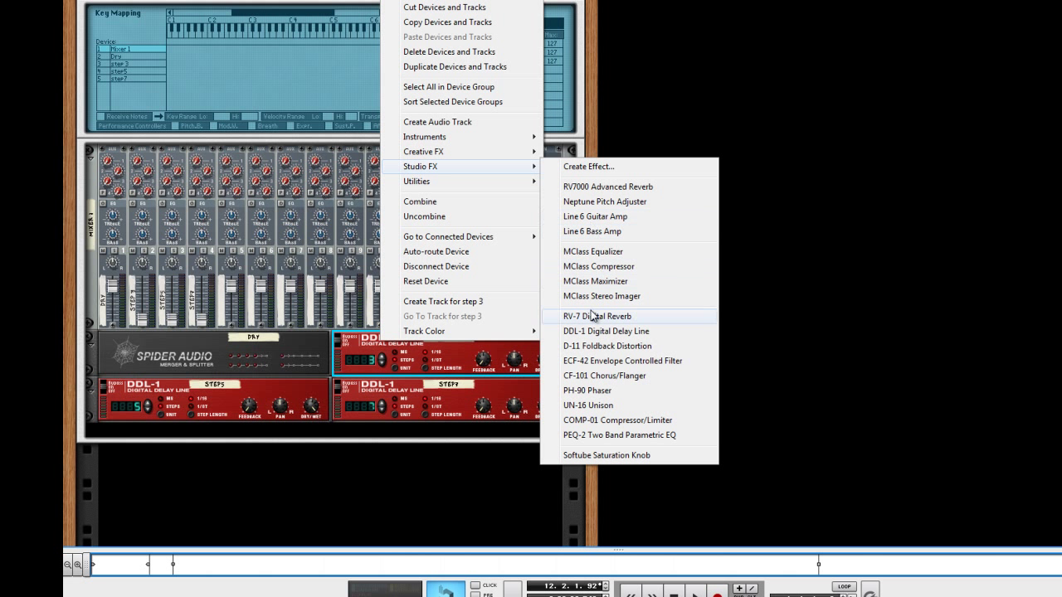
{"action": "left_click", "coordinate": [597, 361]}
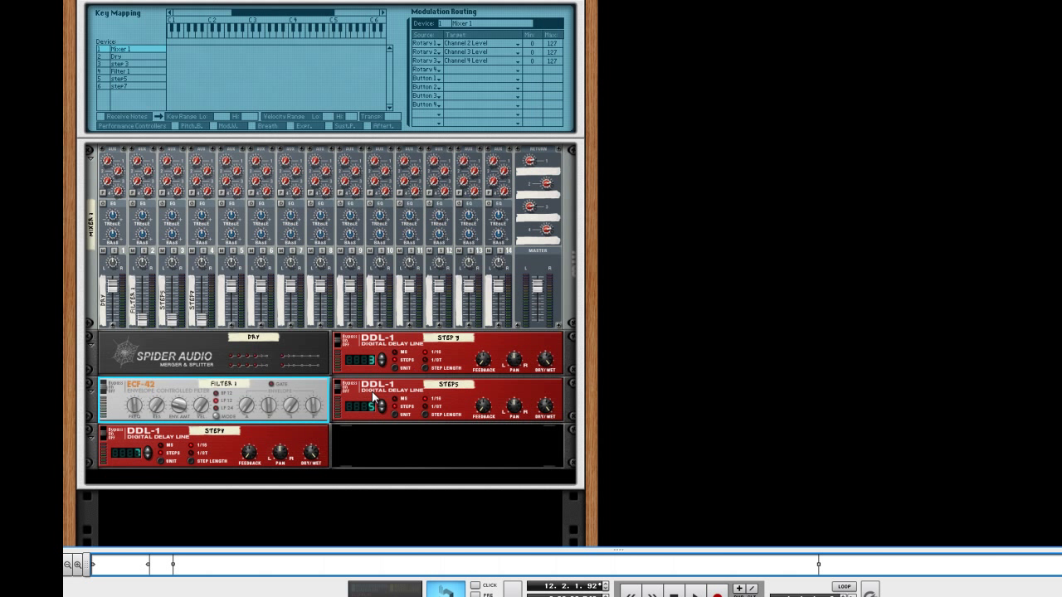
- Add an ECF-42 Envelope Controlled Filter after each of the step5 and step7 delays
{"action": "right_click", "coordinate": [372, 391]}
{"action": "mouse_move", "coordinate": [459, 222]}
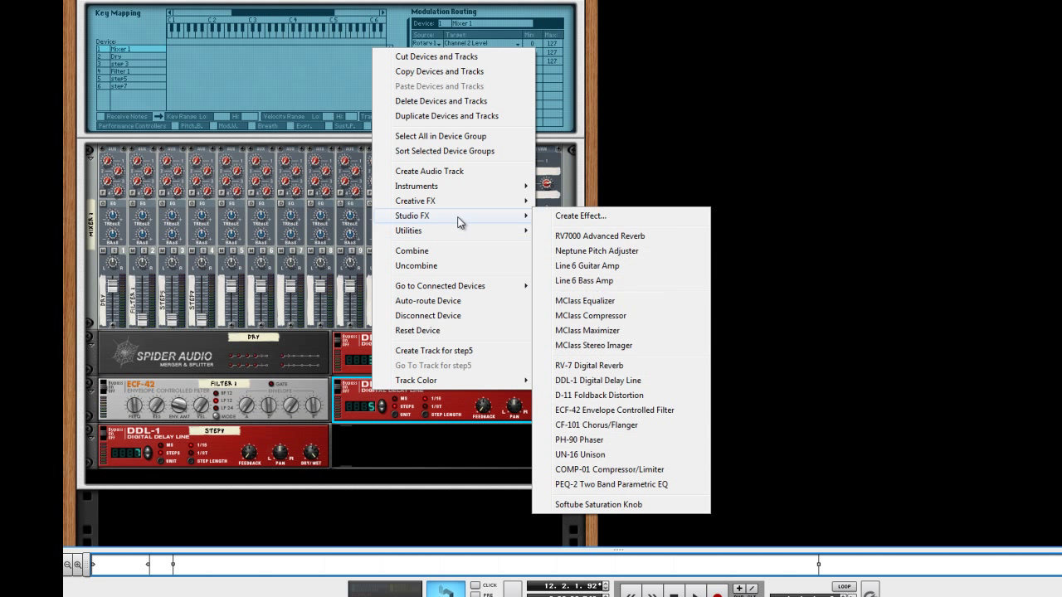
{"action": "left_click", "coordinate": [627, 410]}
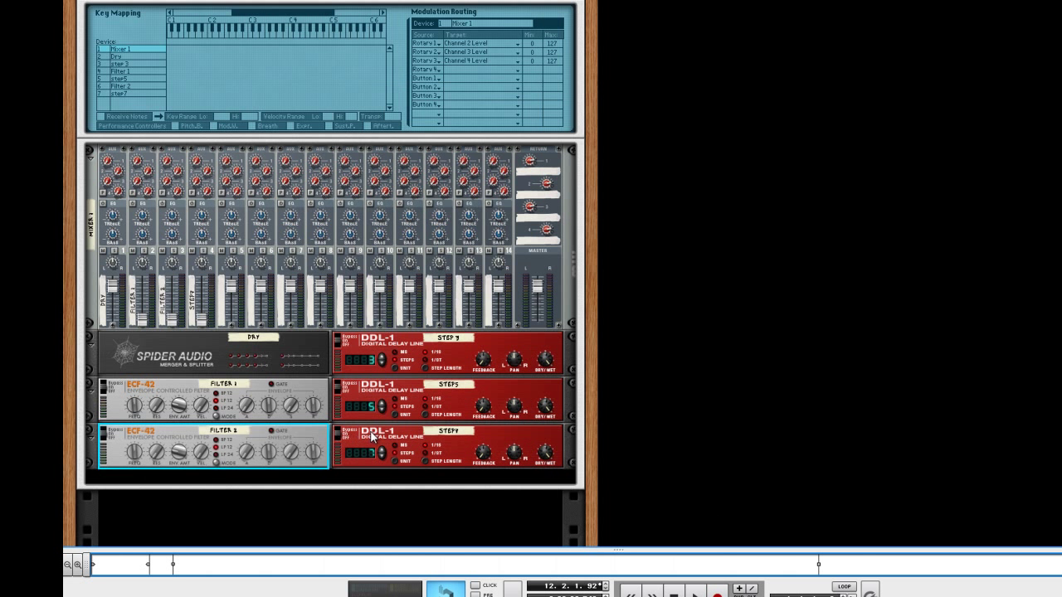
{"action": "right_click", "coordinate": [372, 437]}
{"action": "mouse_move", "coordinate": [449, 253]}
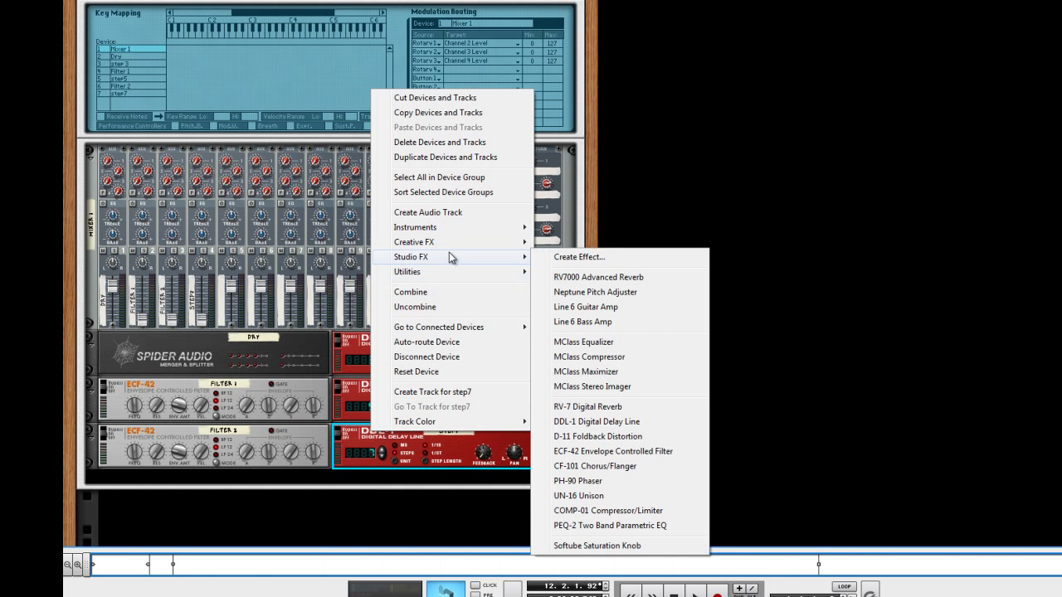
{"action": "left_click", "coordinate": [590, 456]}
- Raise the resonance of all three filters, with Filter 1 at about 61 and Filter 2 at about 67
{"action": "left_click", "coordinate": [163, 405]}
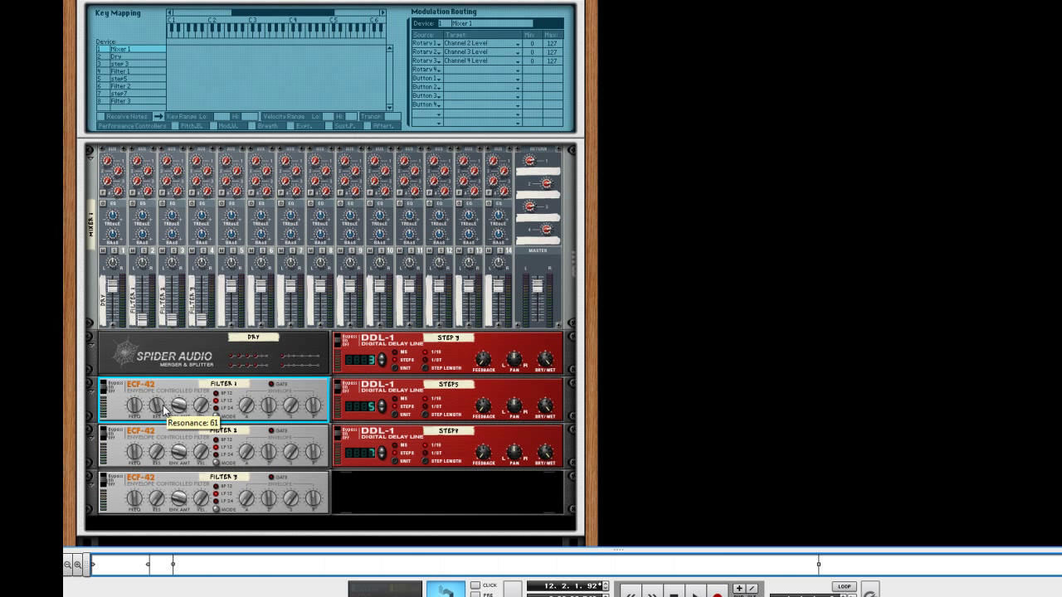
{"action": "left_click", "coordinate": [157, 451]}
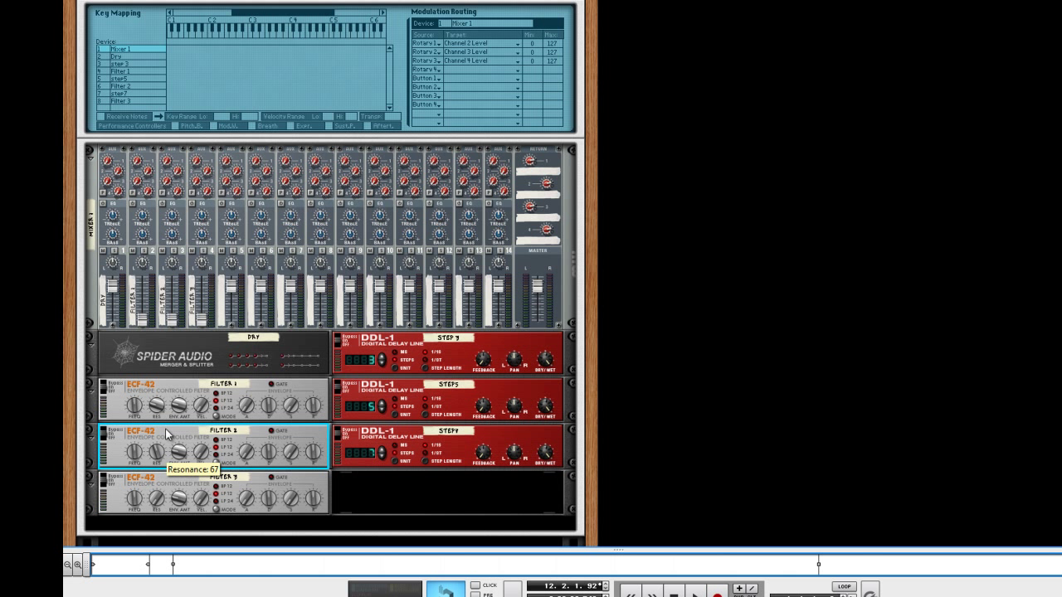
{"action": "left_click", "coordinate": [163, 501]}
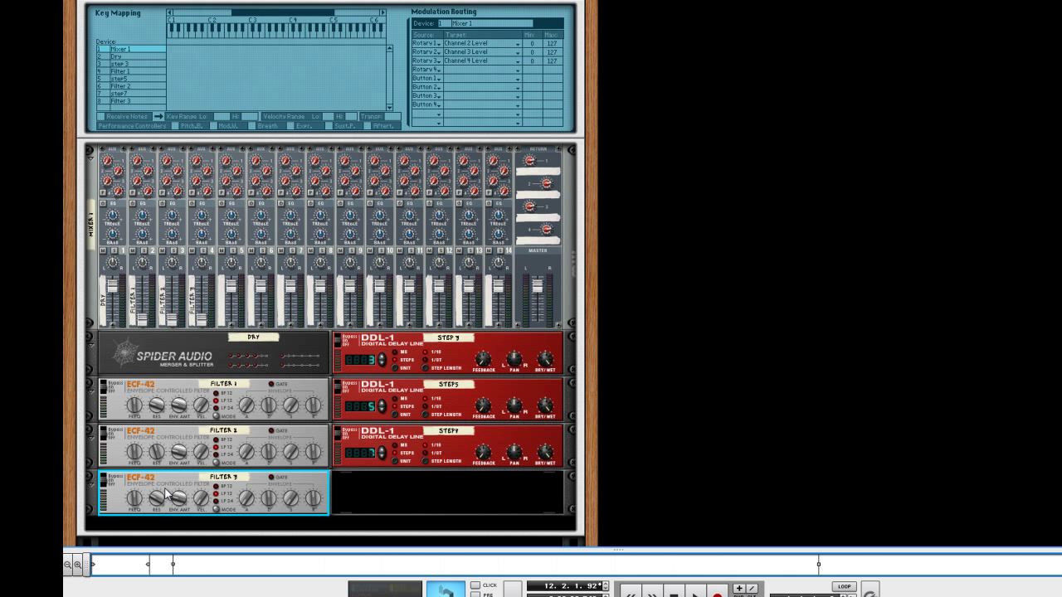
- Label the Combinator's Rotary 4 as Filter
{"action": "scroll", "coordinate": [256, 378], "scroll_direction": "up", "scroll_amount": 5}
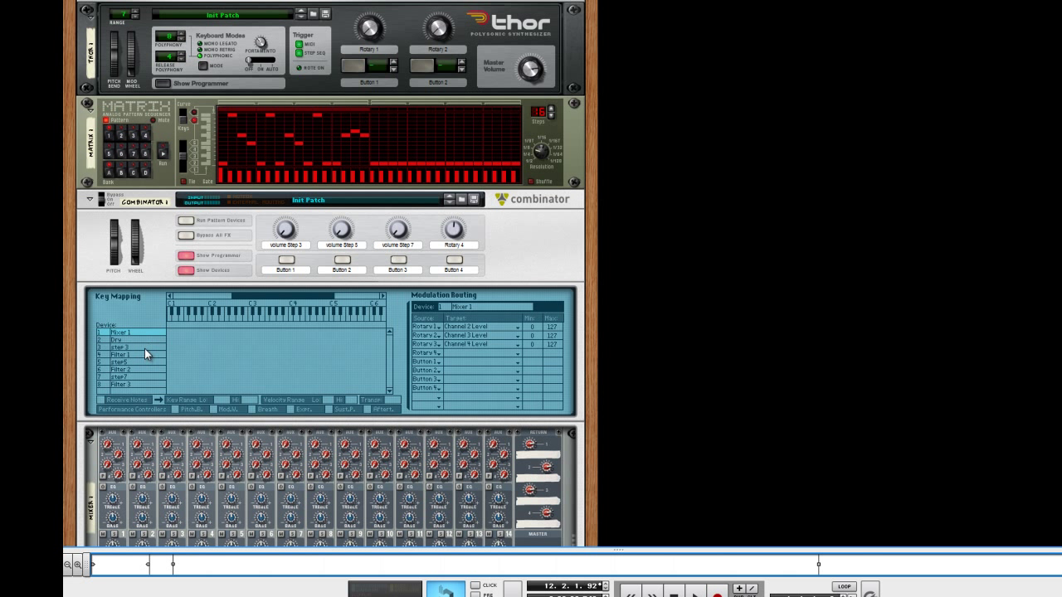
{"action": "double_click", "coordinate": [468, 247]}
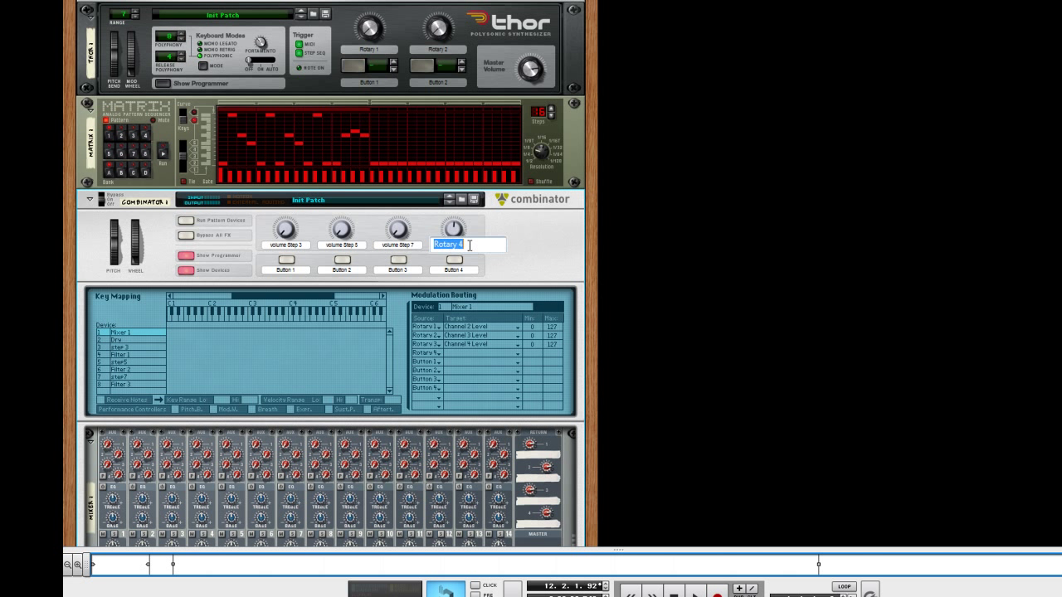
{"action": "type", "text": "Filter"}
{"action": "key", "text": "Return"}
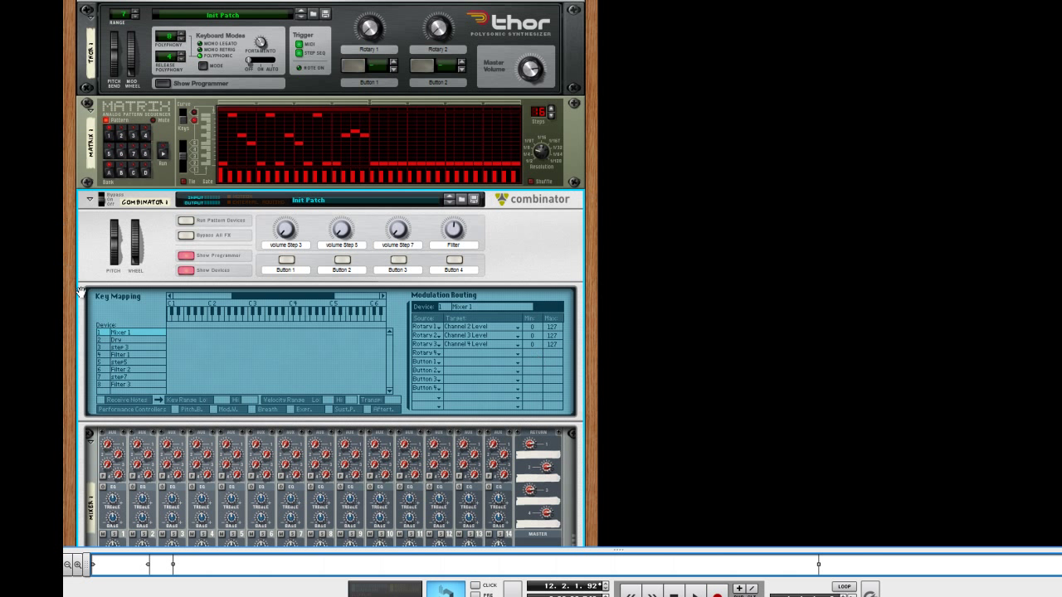
- Route Rotary 4 to the Frequency of Filter 1 in the Combinator's modulation routing
{"action": "left_click", "coordinate": [132, 355]}
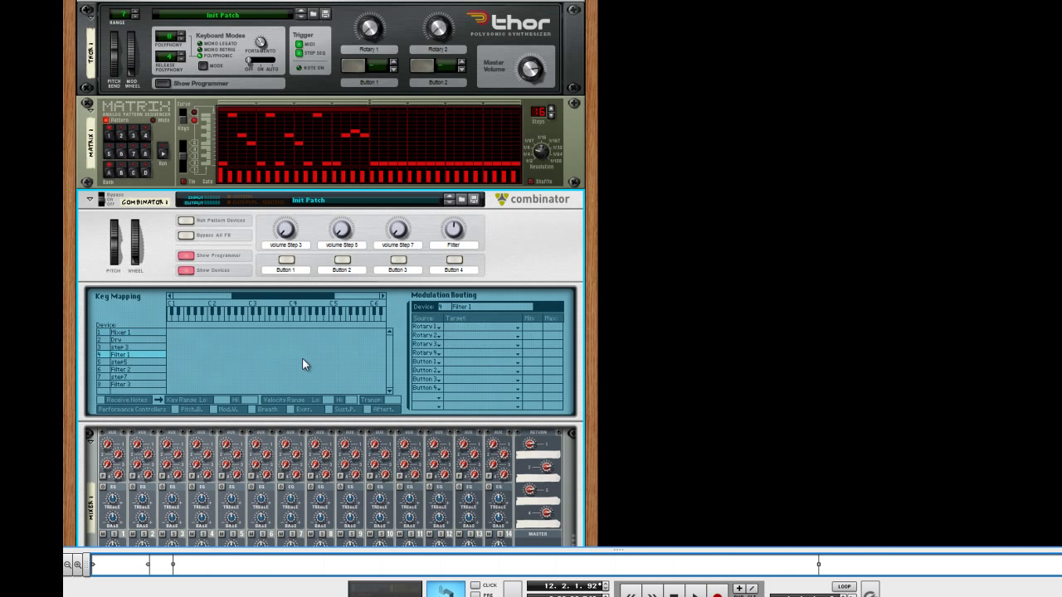
{"action": "left_click", "coordinate": [467, 351]}
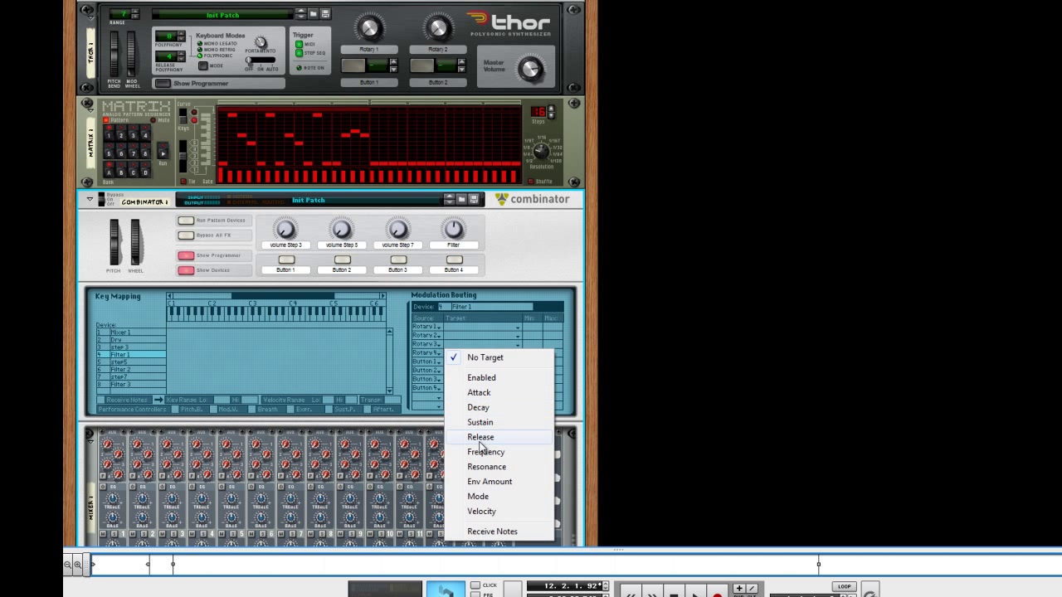
{"action": "left_click", "coordinate": [483, 452]}
{"action": "left_click", "coordinate": [439, 342]}
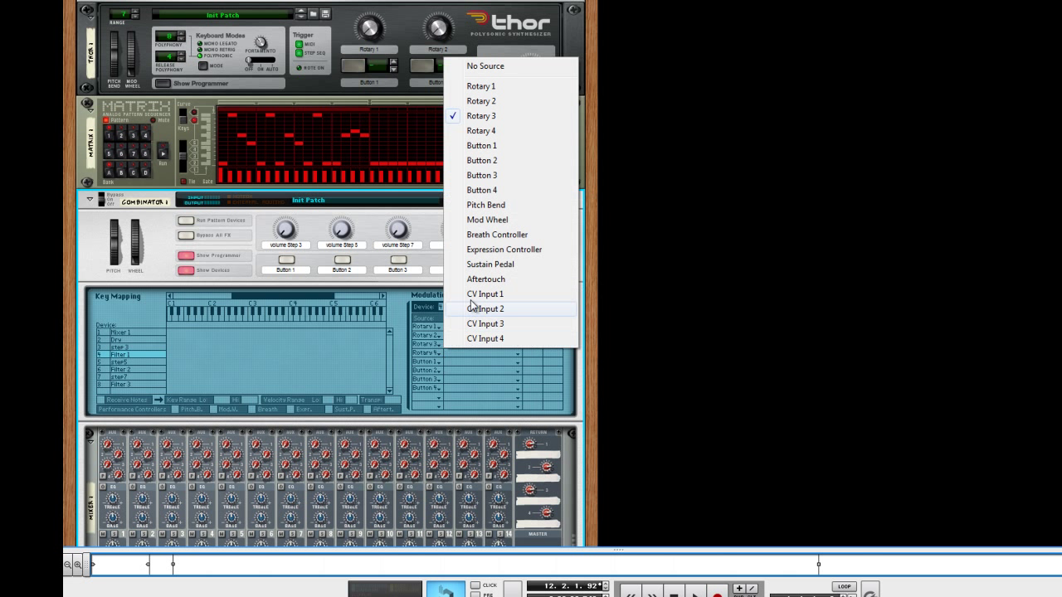
{"action": "left_click", "coordinate": [482, 131]}
- Route Rotary 4 to the Frequency of both Filter 2 and Filter 3
{"action": "left_click", "coordinate": [117, 370]}
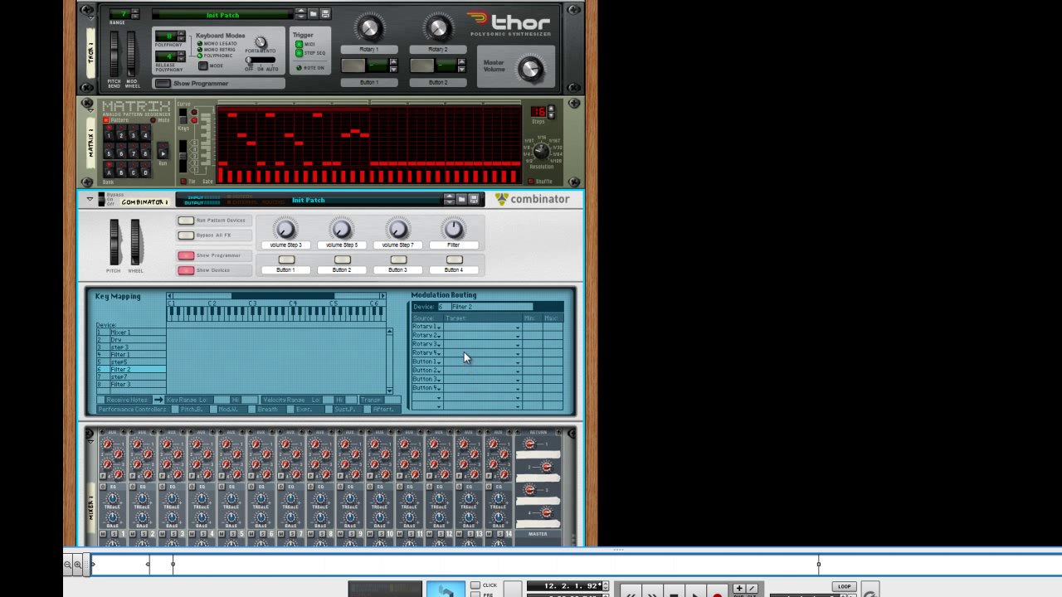
{"action": "left_click", "coordinate": [464, 353]}
{"action": "left_click", "coordinate": [488, 459]}
{"action": "left_click", "coordinate": [133, 386]}
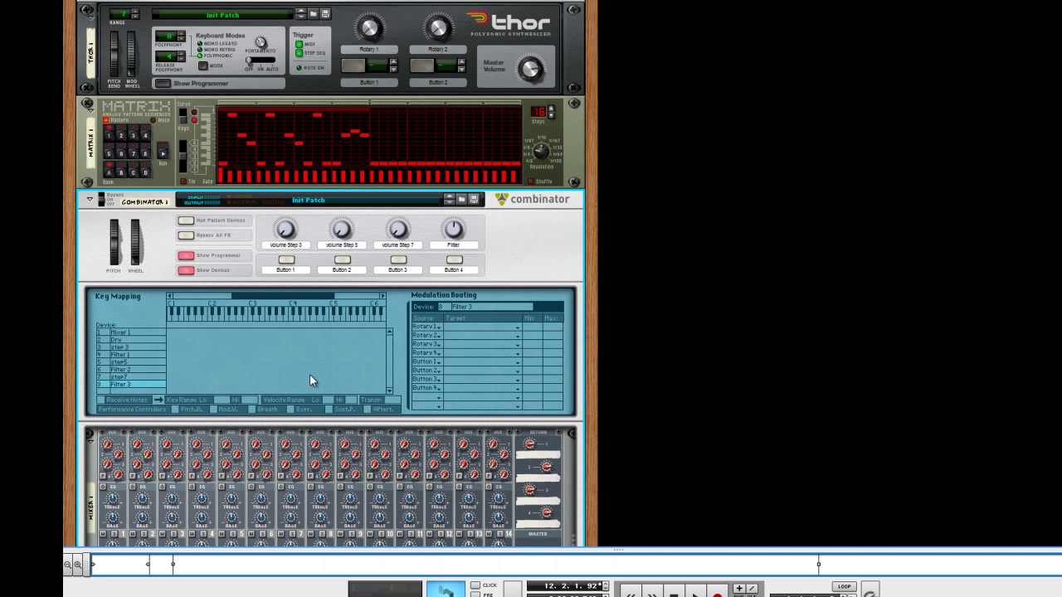
{"action": "left_click", "coordinate": [445, 354]}
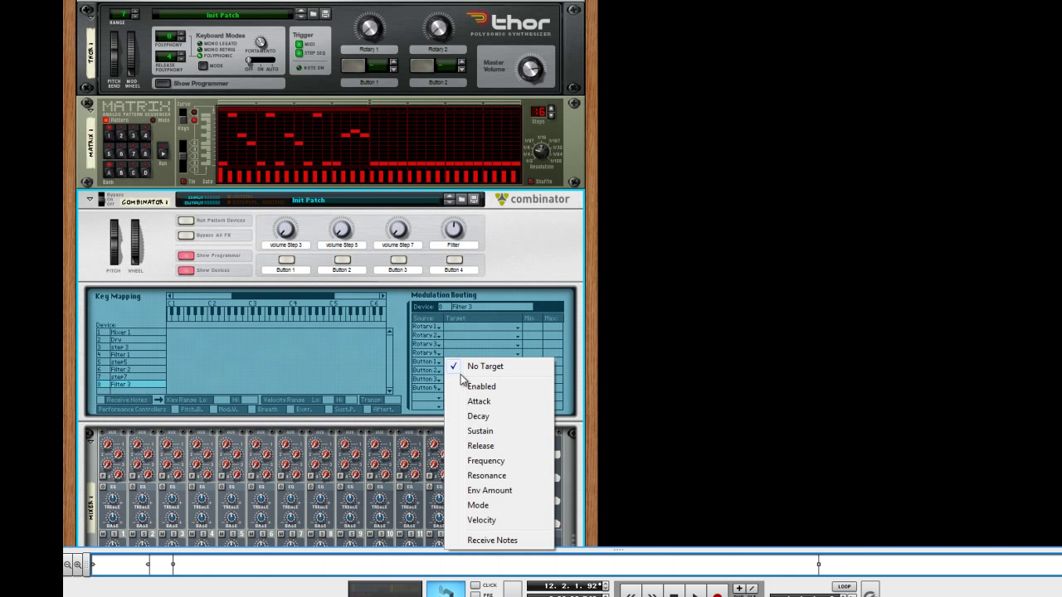
{"action": "left_click", "coordinate": [480, 460]}
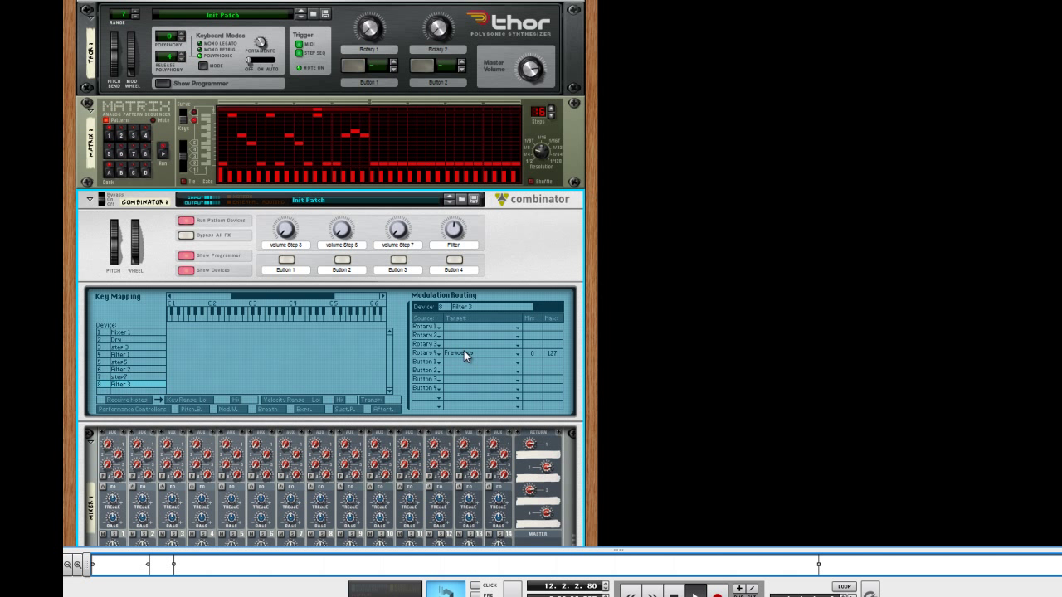
- During playback, set the Filter rotary to about 78 and step 7 volume to about 24, and raise the step 3 and step 5 volumes
{"action": "mouse_move", "coordinate": [458, 237]}
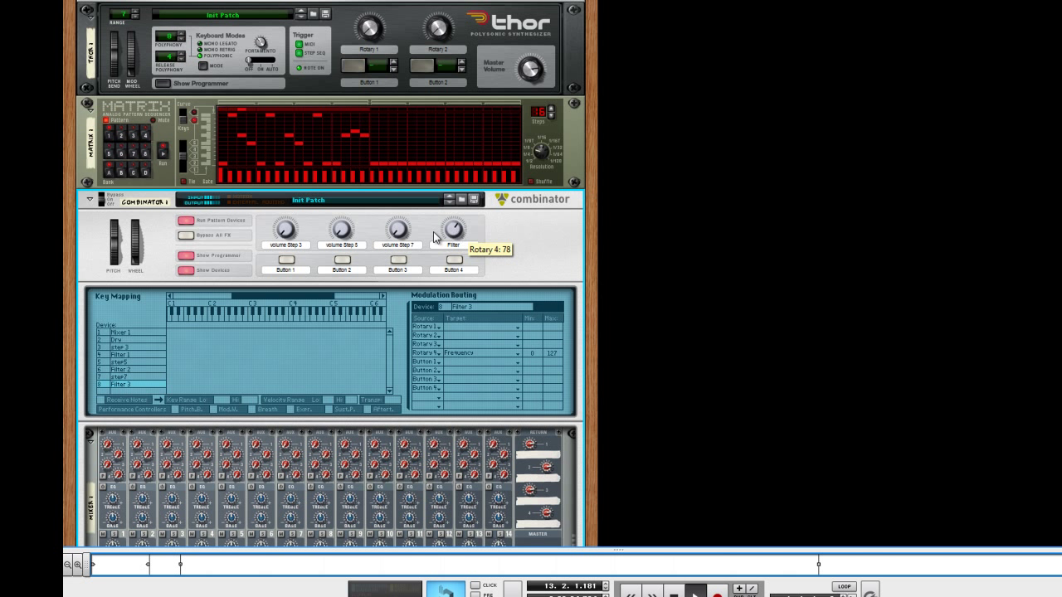
{"action": "mouse_move", "coordinate": [396, 229]}
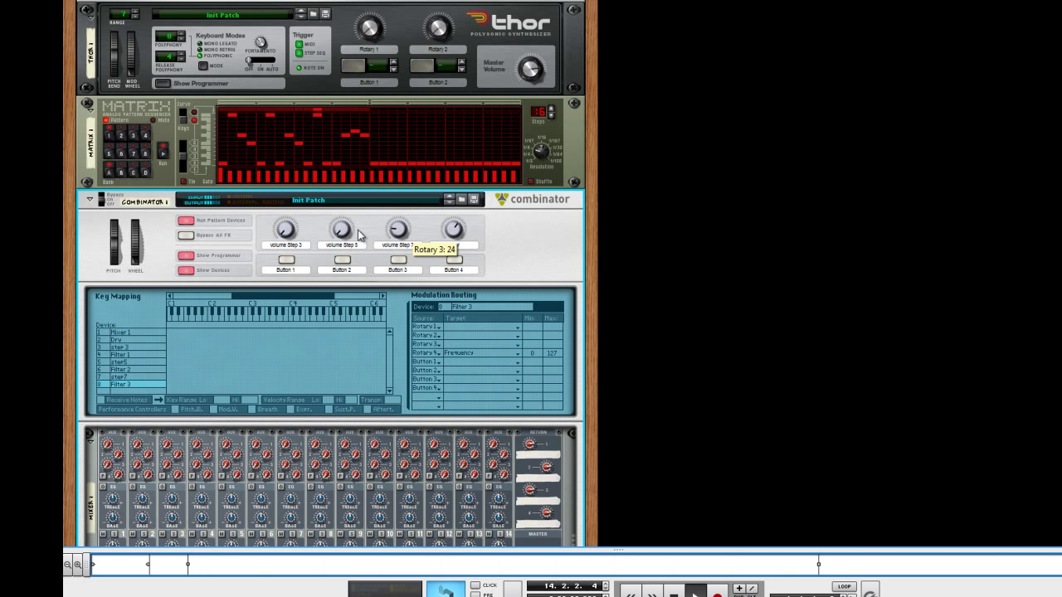
{"action": "mouse_move", "coordinate": [292, 231]}
{"action": "left_click_drag", "start_coordinate": [293, 231], "coordinate": [358, 239]}
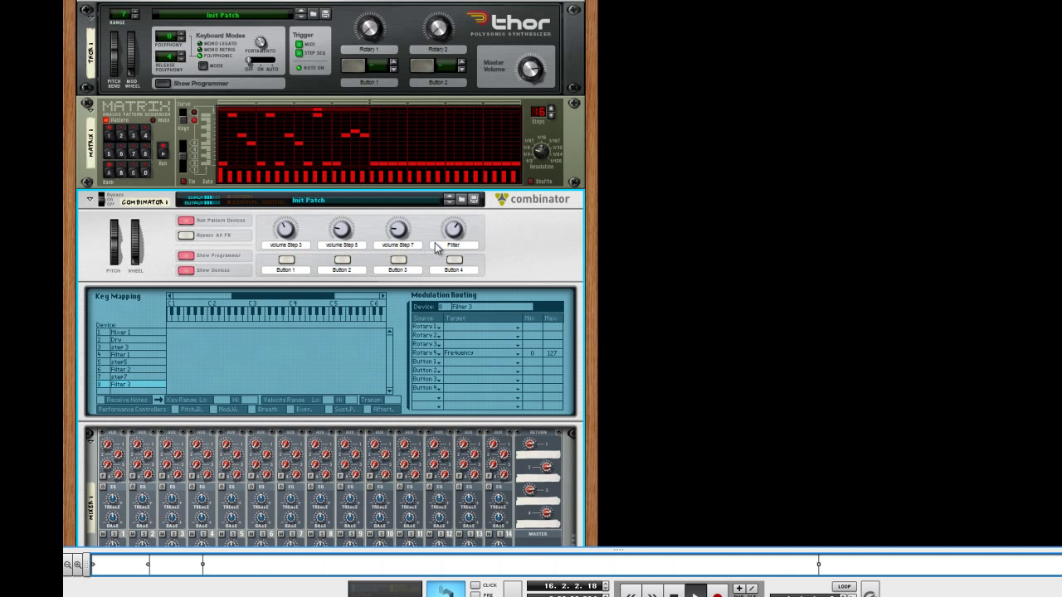
- Sweep the Combinator's Filter rotary during playback, and show Thor's programmer to check the frequency of its low pass ladder filter
{"action": "left_click_drag", "start_coordinate": [453, 229], "coordinate": [452, 249]}
{"action": "scroll", "coordinate": [297, 282], "scroll_direction": "down", "scroll_amount": 5}
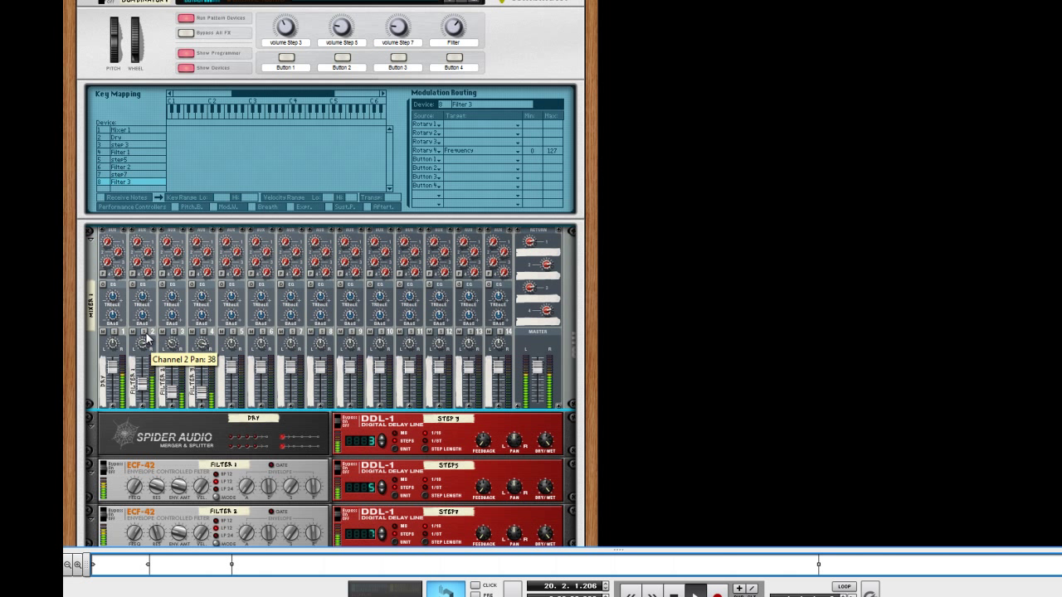
{"action": "scroll", "coordinate": [123, 367], "scroll_direction": "up", "scroll_amount": 5}
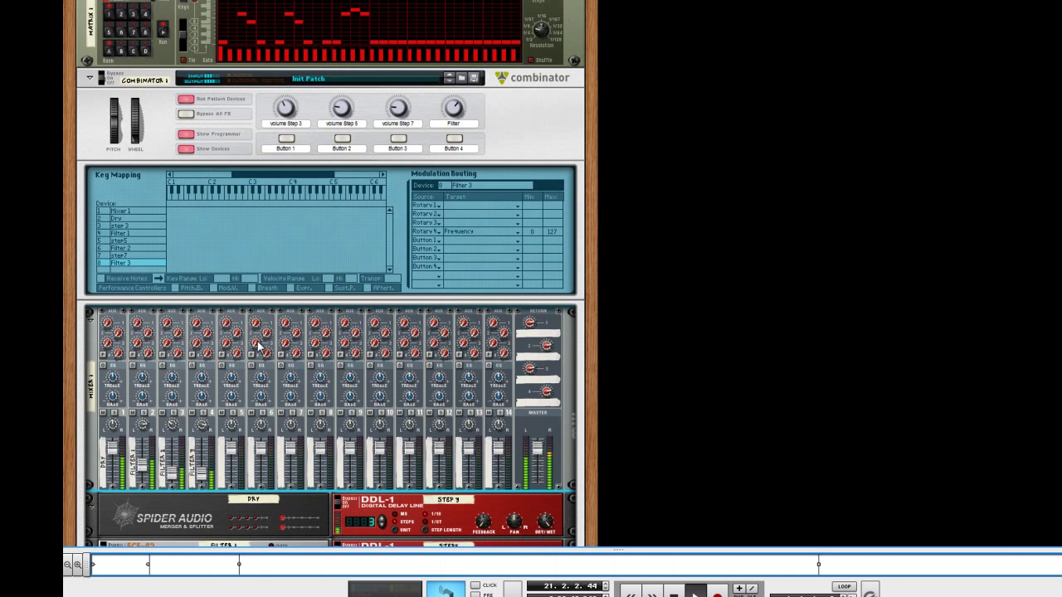
{"action": "left_click_drag", "start_coordinate": [455, 215], "coordinate": [488, 293]}
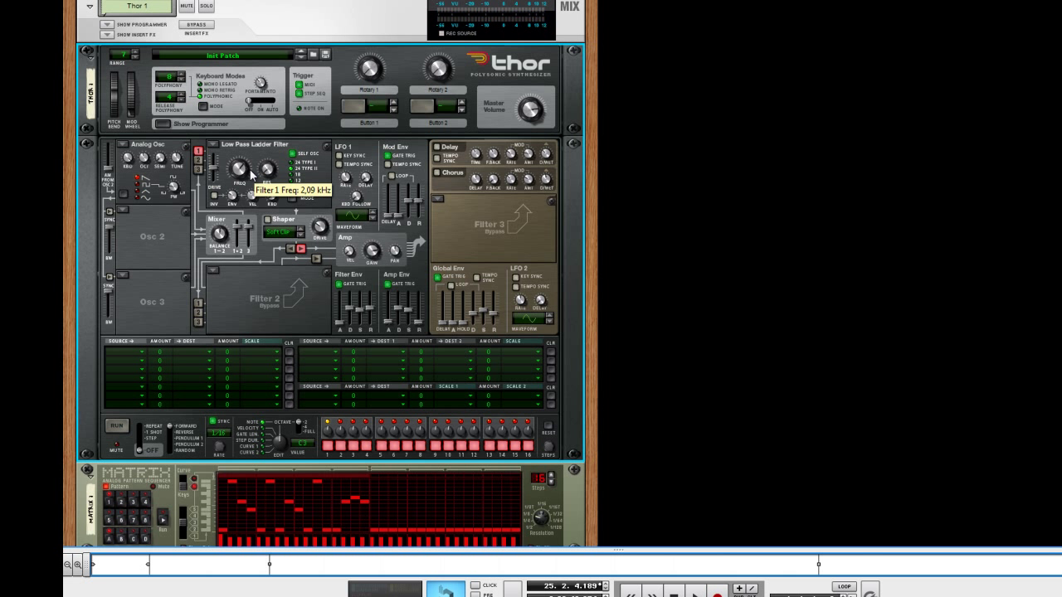
{"action": "left_click_drag", "start_coordinate": [251, 171], "coordinate": [233, 160]}
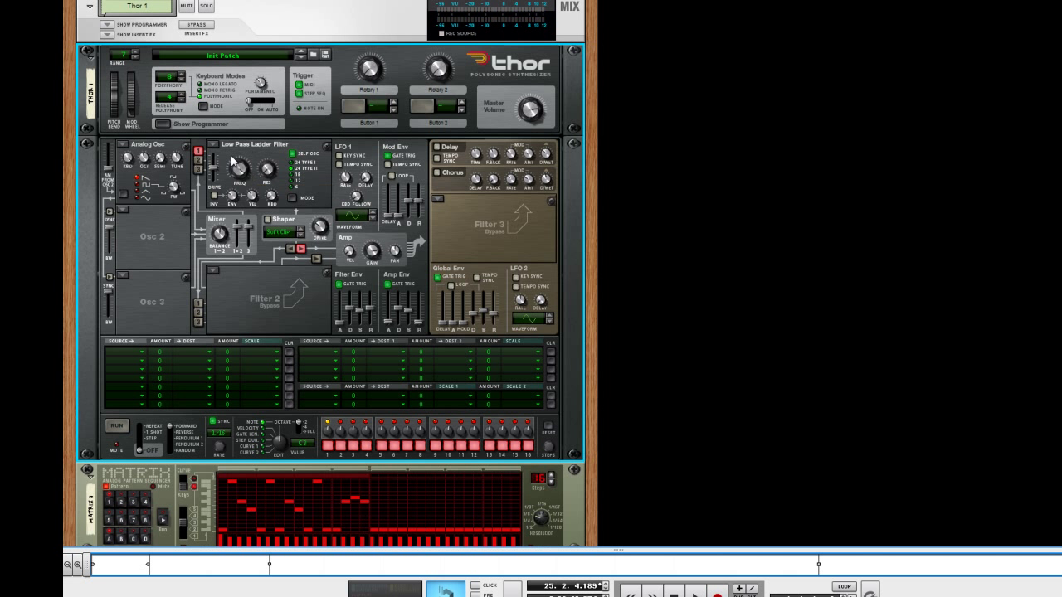
- Disconnect the Dry Spider splitter's output from mixer channel 1 and add an ECF-42 filter directly after the splitter
{"action": "scroll", "coordinate": [235, 160], "scroll_direction": "down", "scroll_amount": 15}
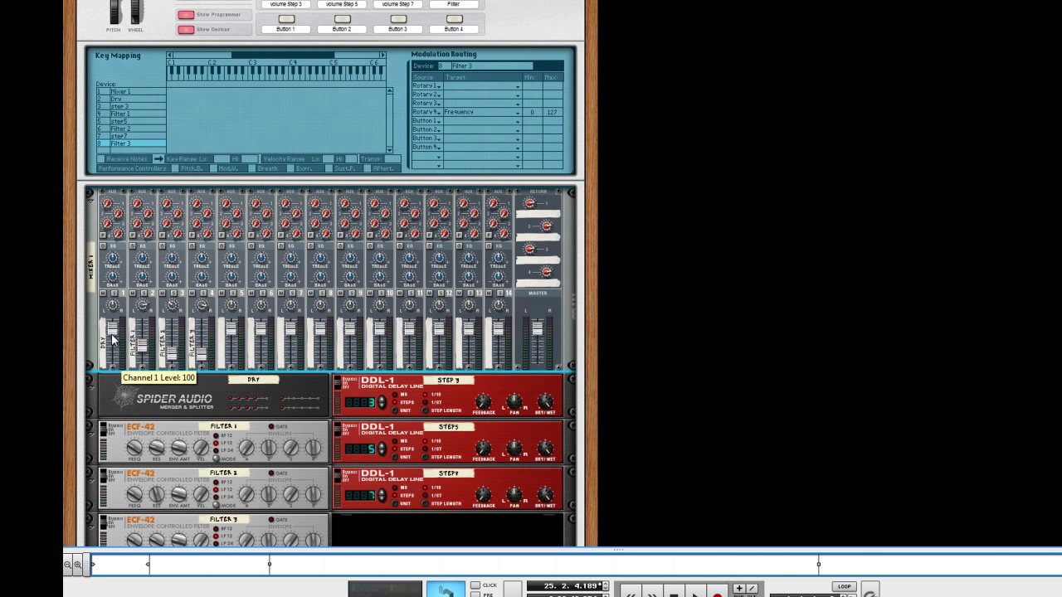
{"action": "key", "text": "Tab"}
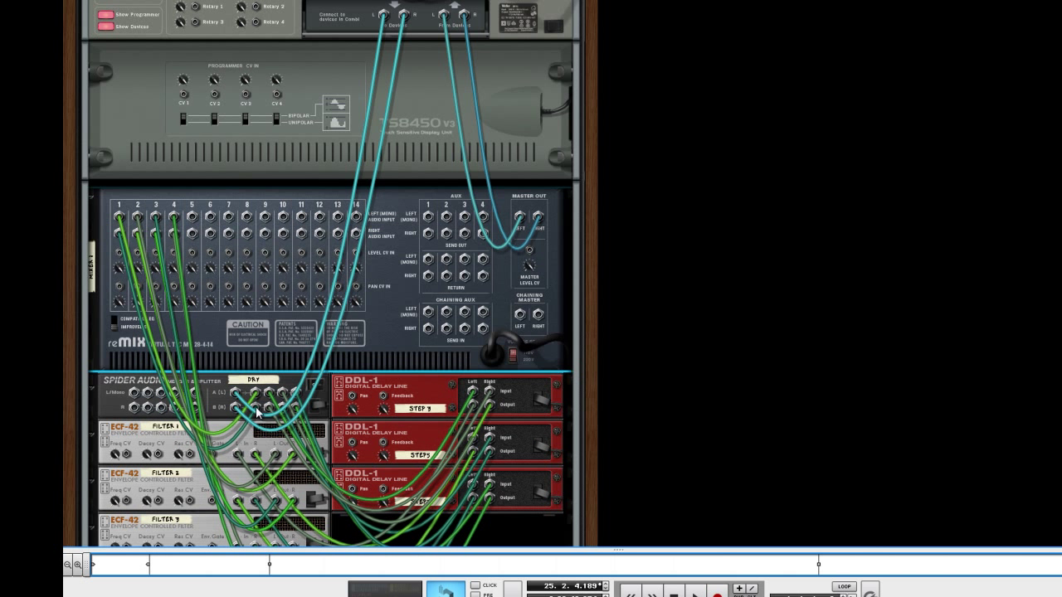
{"action": "left_click", "coordinate": [259, 405]}
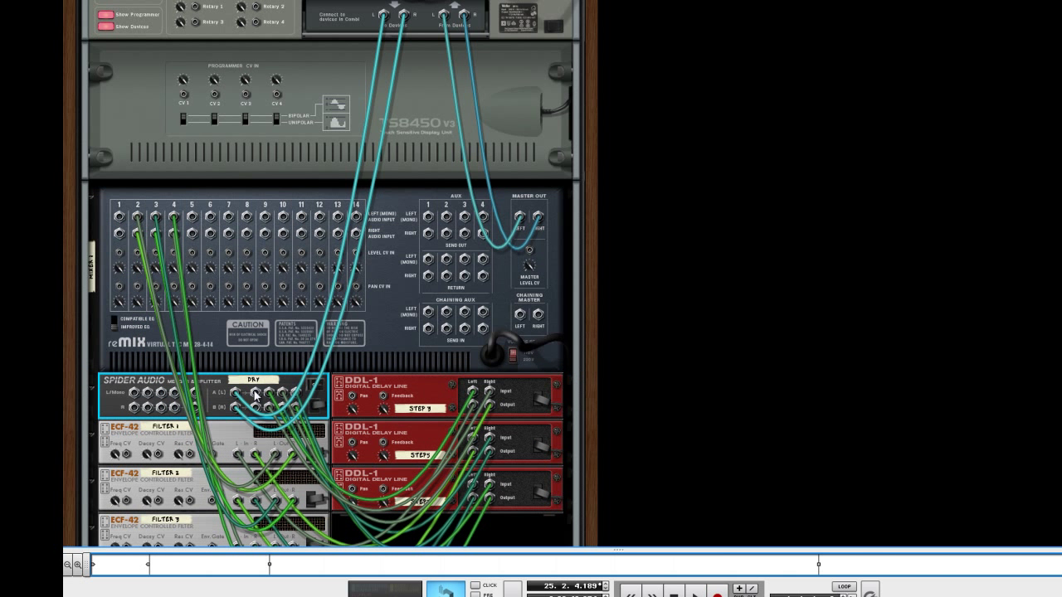
{"action": "right_click", "coordinate": [260, 390]}
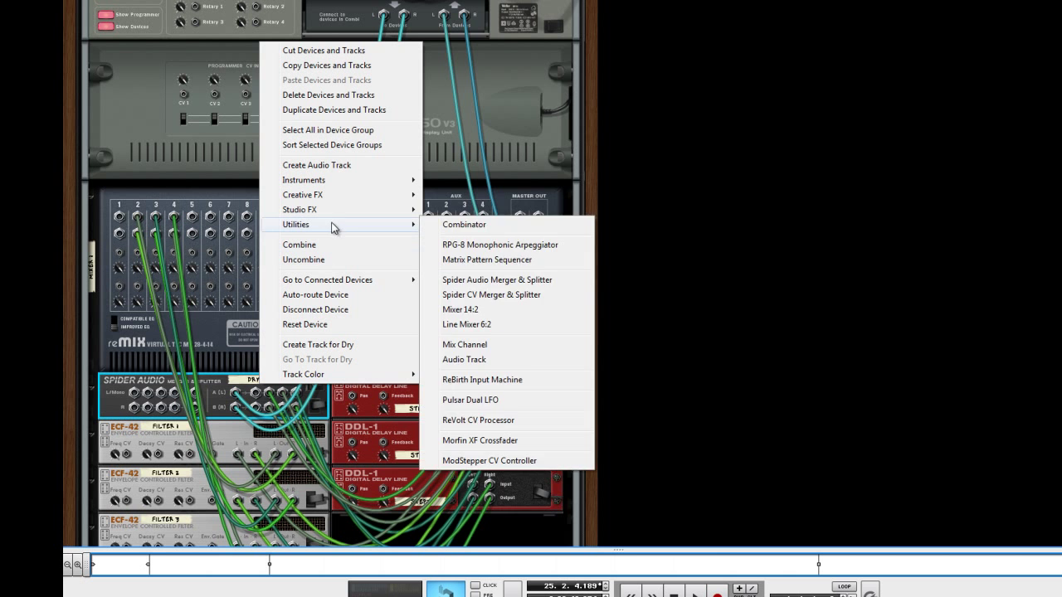
{"action": "mouse_move", "coordinate": [332, 210]}
{"action": "left_click", "coordinate": [513, 404]}
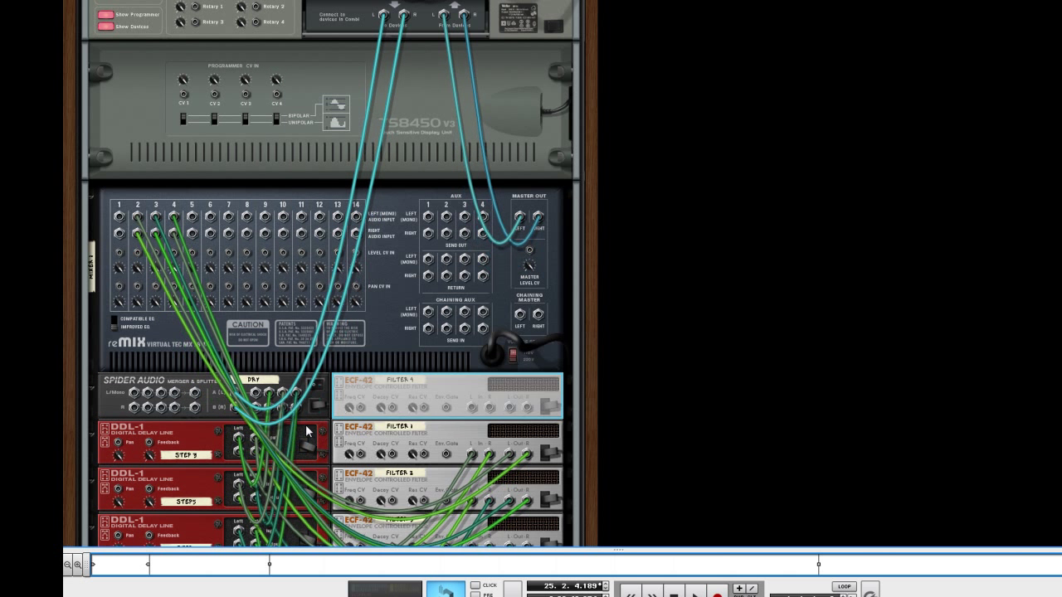
- Cable the new ECF-42 between the Dry splitter's output and mixer channel 1, and name it Filter Dry
{"action": "left_click_drag", "start_coordinate": [256, 403], "coordinate": [118, 217]}
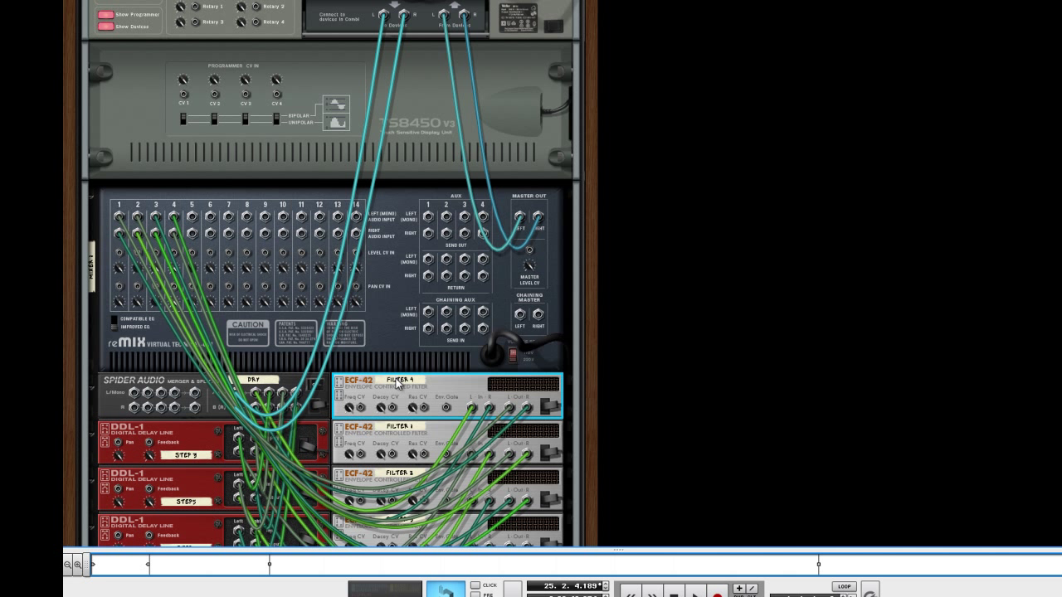
{"action": "double_click", "coordinate": [397, 381]}
{"action": "type", "text": "Filter Dry"}
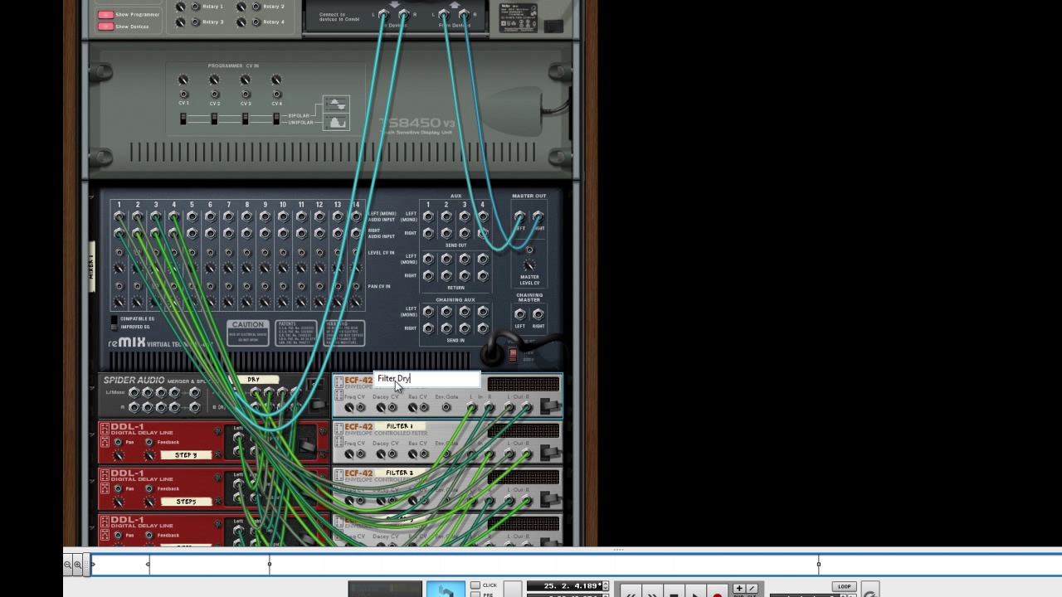
{"action": "key", "text": "Return"}
{"action": "key", "text": "Tab"}
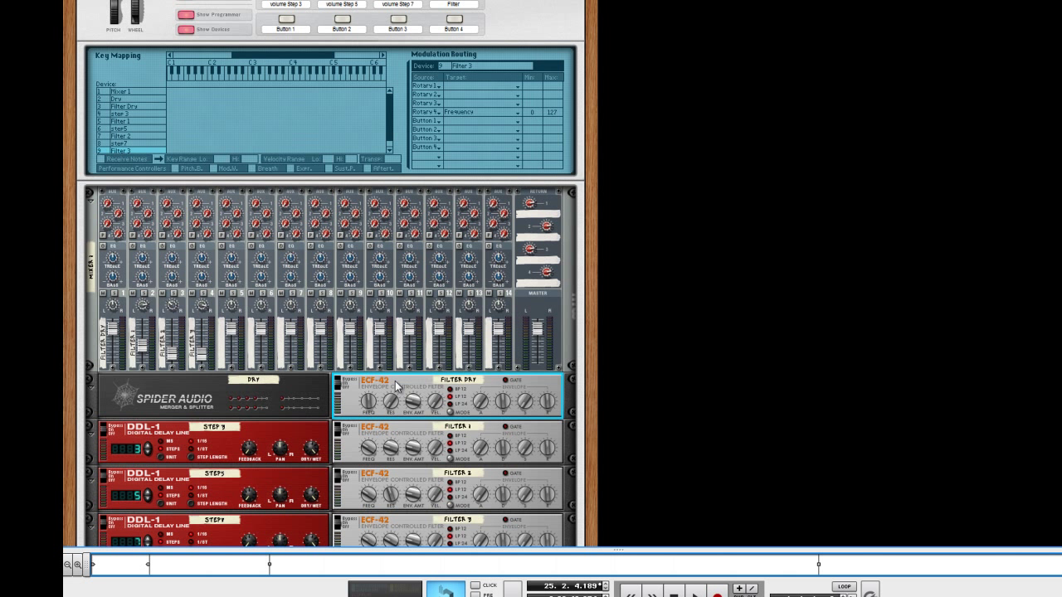
- Route Rotary 4 to Filter Dry's Frequency in the Combinator's modulation routing, and set the Filter rotary to about 76 during playback
{"action": "left_click", "coordinate": [144, 107]}
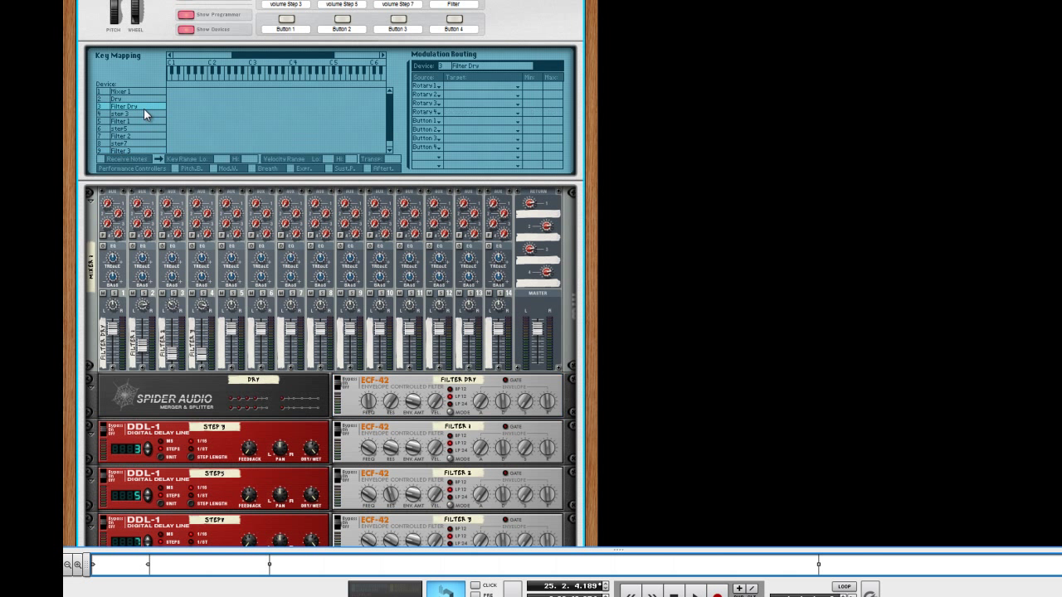
{"action": "left_click", "coordinate": [444, 111]}
{"action": "left_click", "coordinate": [478, 220]}
{"action": "scroll", "coordinate": [492, 196], "scroll_direction": "up", "scroll_amount": 3}
{"action": "mouse_move", "coordinate": [461, 120]}
{"action": "left_mouse_down"}
{"action": "mouse_move", "coordinate": [470, 89]}
{"action": "mouse_move", "coordinate": [468, 112]}
{"action": "mouse_move", "coordinate": [473, 102]}
{"action": "mouse_move", "coordinate": [457, 108]}
{"action": "left_mouse_up"}
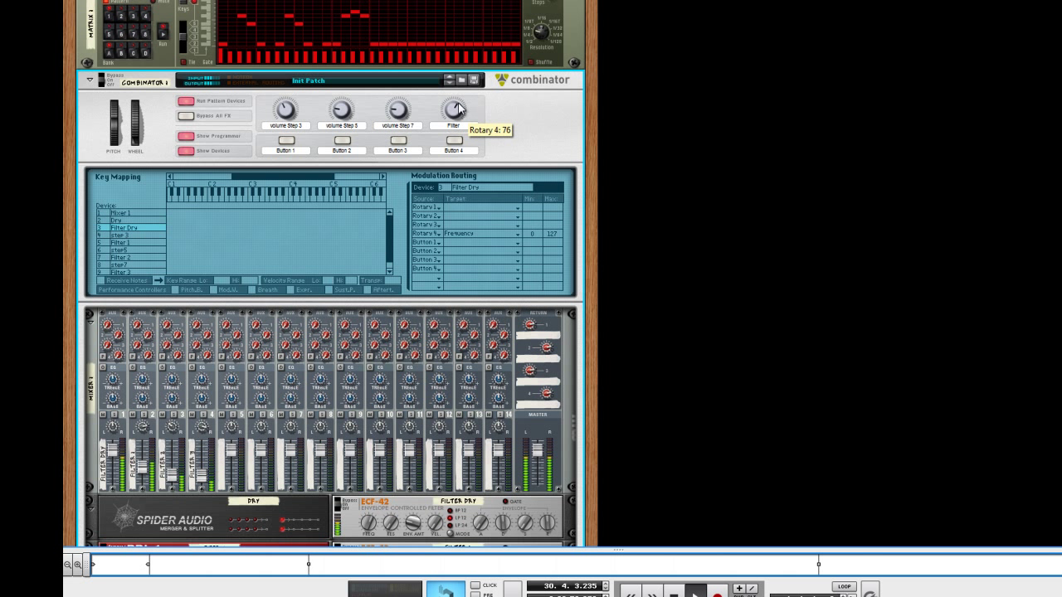
- Adjust the resonance of all four ECF-42 filters, Filter Dry to about 51, and set the Combinator's Filter rotary to about 92
{"action": "scroll", "coordinate": [427, 315], "scroll_direction": "down", "scroll_amount": 4}
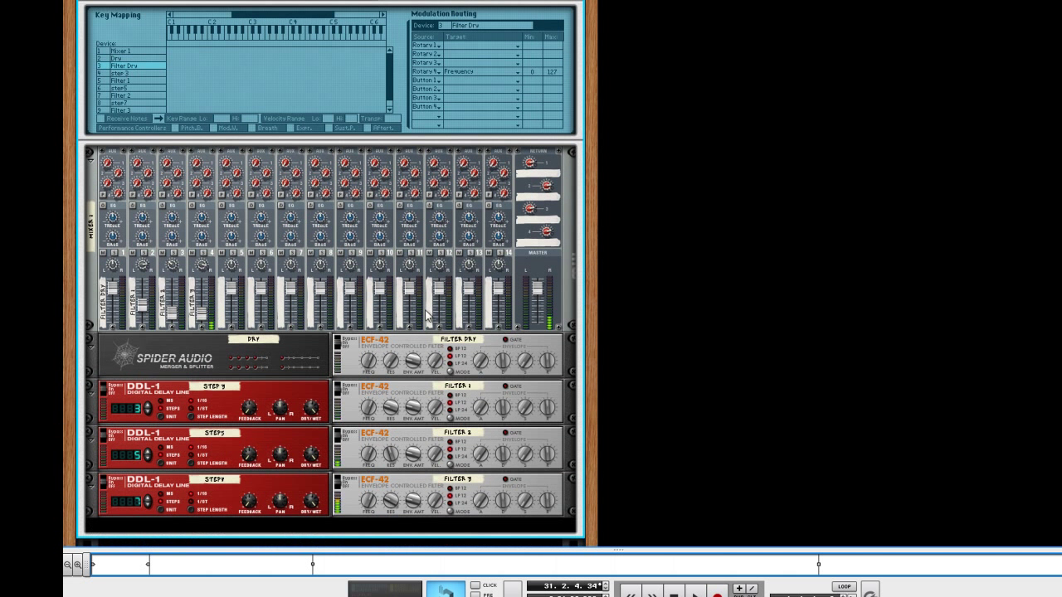
{"action": "left_click", "coordinate": [393, 368]}
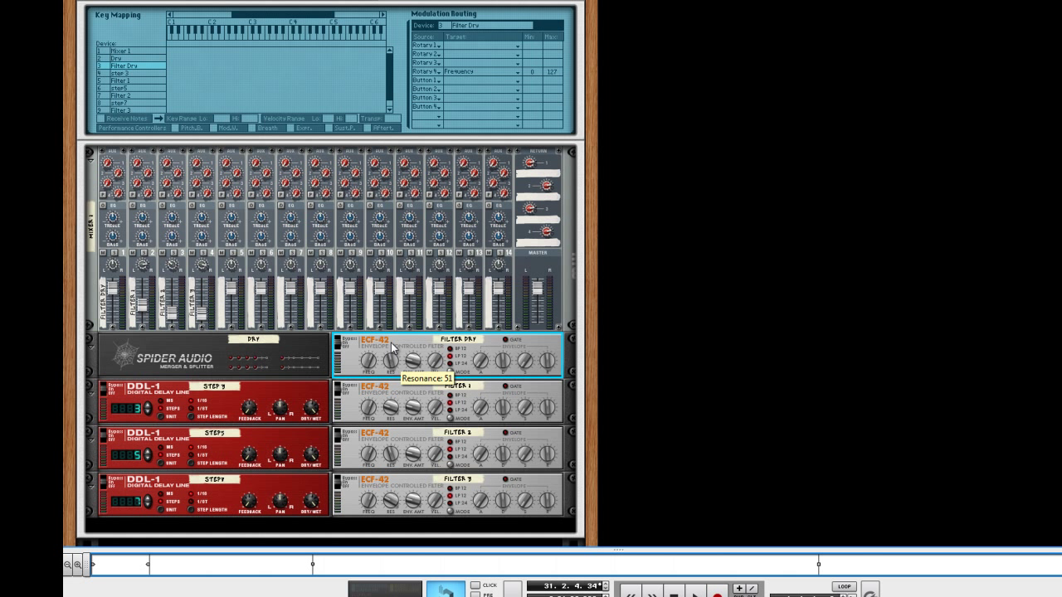
{"action": "left_click", "coordinate": [391, 408]}
{"action": "left_click", "coordinate": [391, 453]}
{"action": "left_click", "coordinate": [390, 500]}
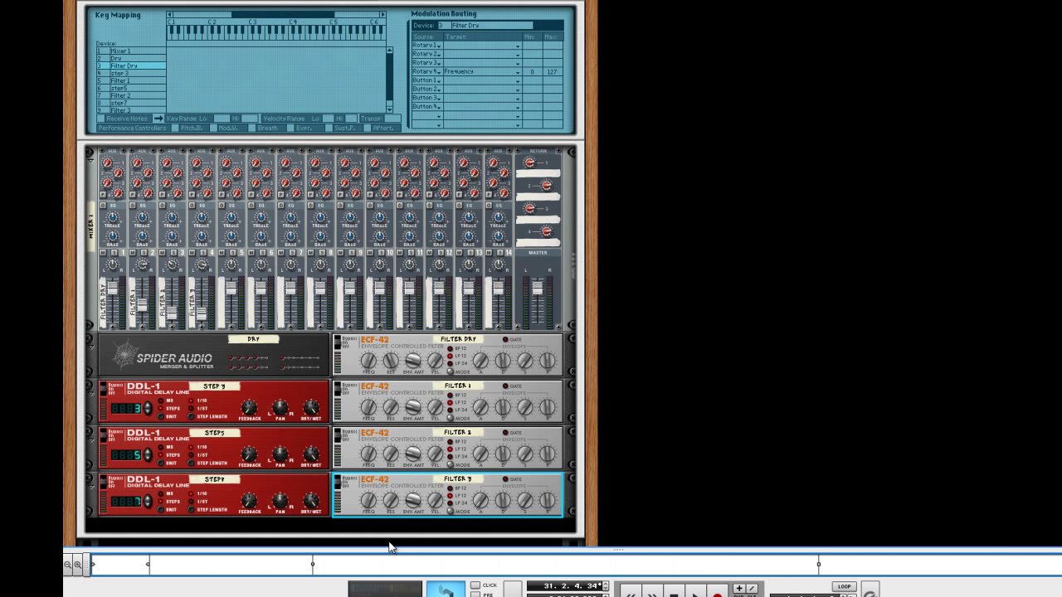
{"action": "scroll", "coordinate": [390, 544], "scroll_direction": "up", "scroll_amount": 3}
{"action": "left_click_drag", "start_coordinate": [455, 27], "coordinate": [465, 39]}
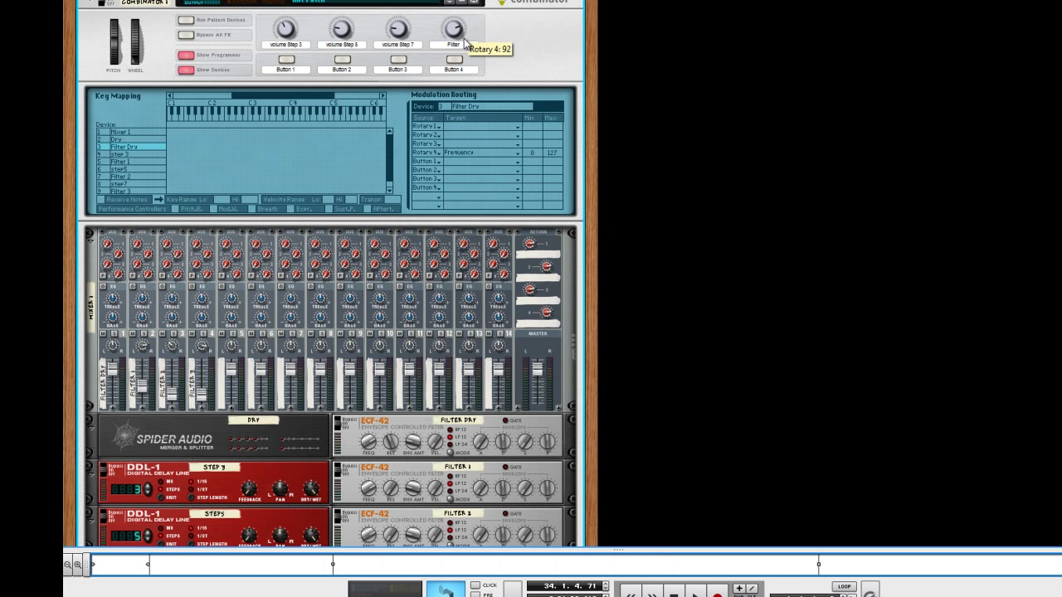
- Create a new empty song, maximize its window and show only the rack
{"action": "key", "text": "ctrl+n"}
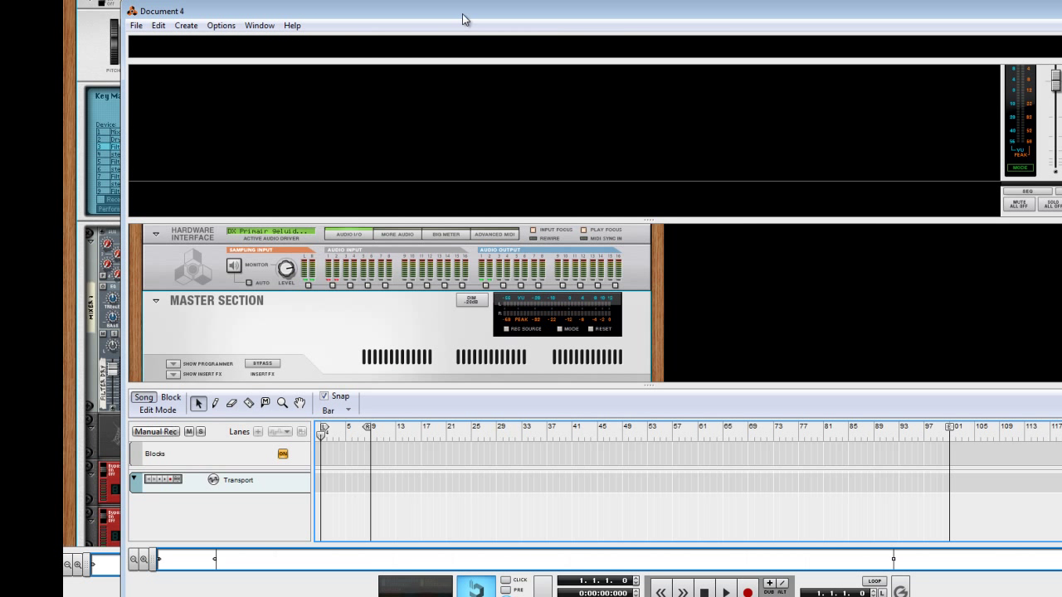
{"action": "double_click", "coordinate": [462, 13]}
{"action": "key", "text": "F6"}
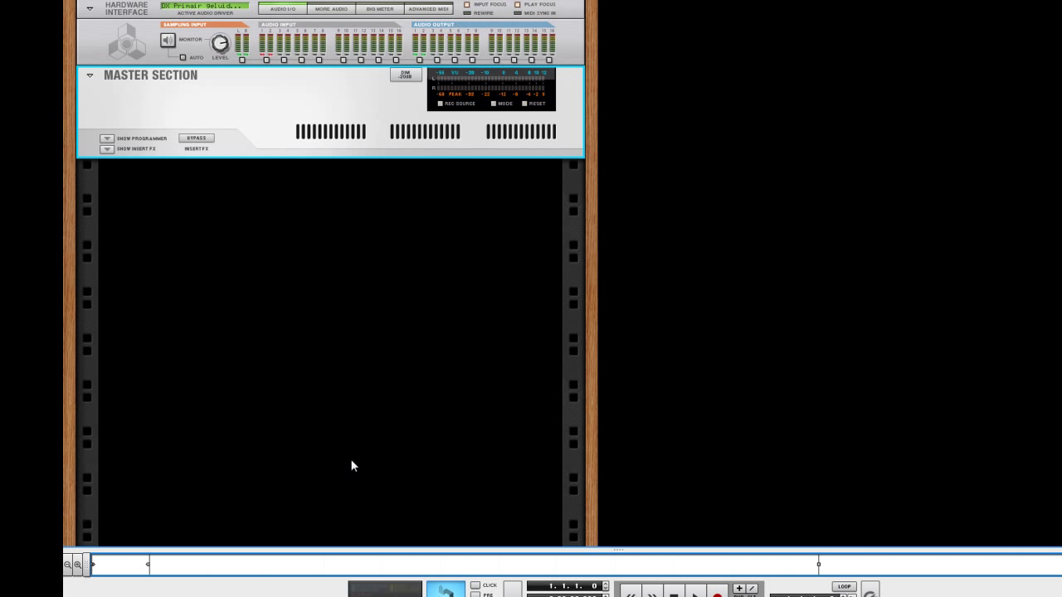
{"action": "right_click", "coordinate": [377, 452]}
{"action": "mouse_move", "coordinate": [442, 469]}
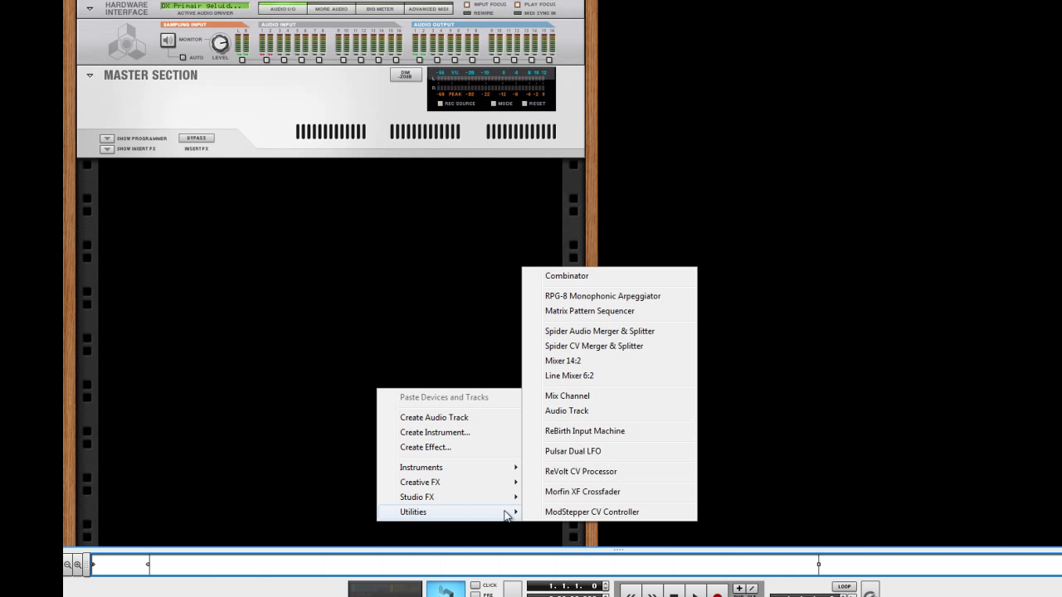
{"action": "mouse_move", "coordinate": [488, 501]}
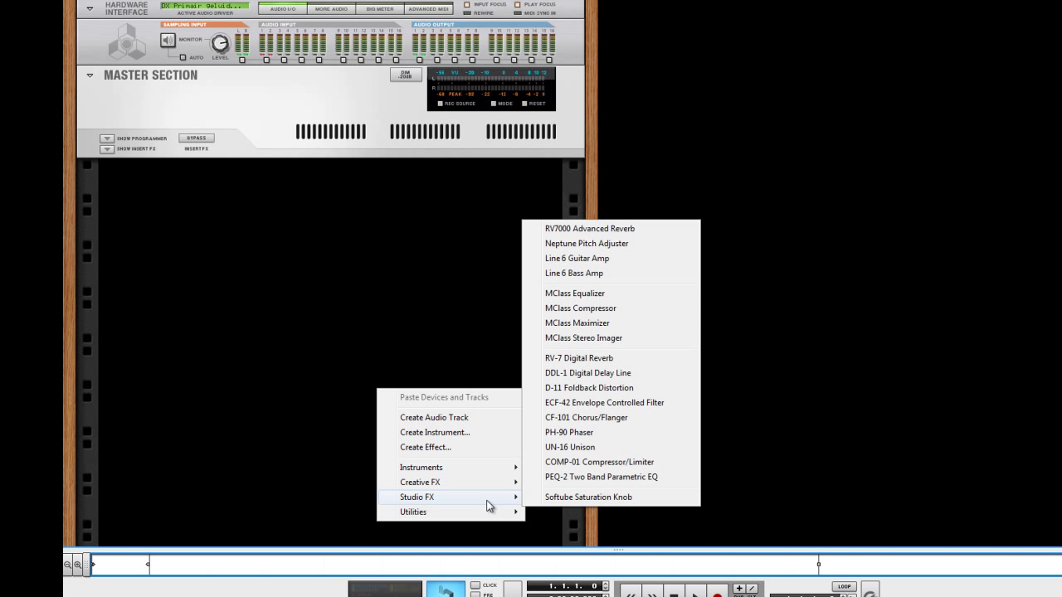
- Return to the original song and copy the pattern from its Matrix sequencer
{"action": "left_click", "coordinate": [237, 332]}
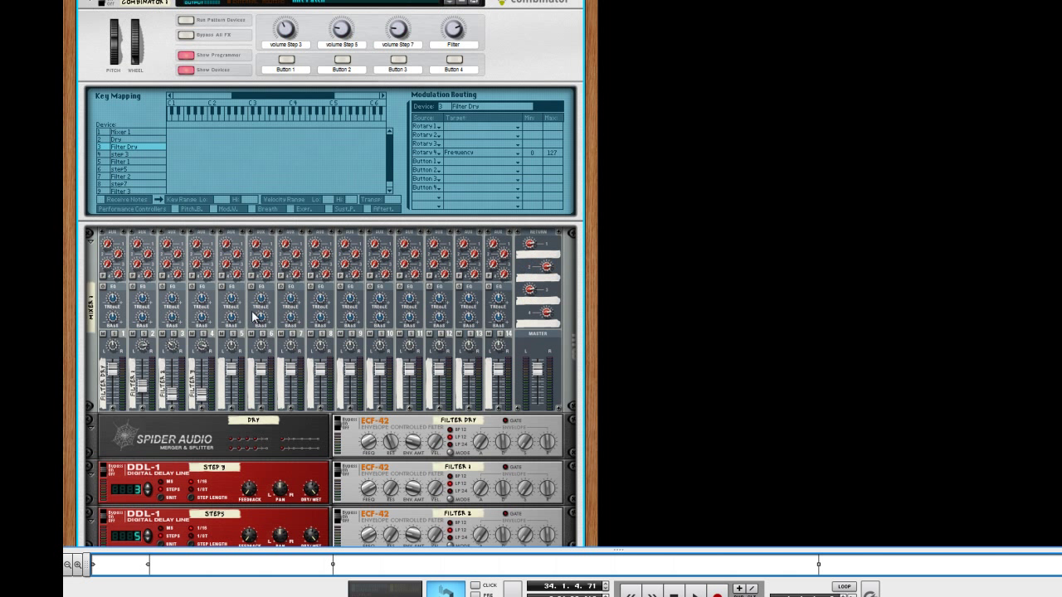
{"action": "scroll", "coordinate": [241, 317], "scroll_direction": "up", "scroll_amount": 5}
{"action": "scroll", "coordinate": [239, 318], "scroll_direction": "up", "scroll_amount": 3}
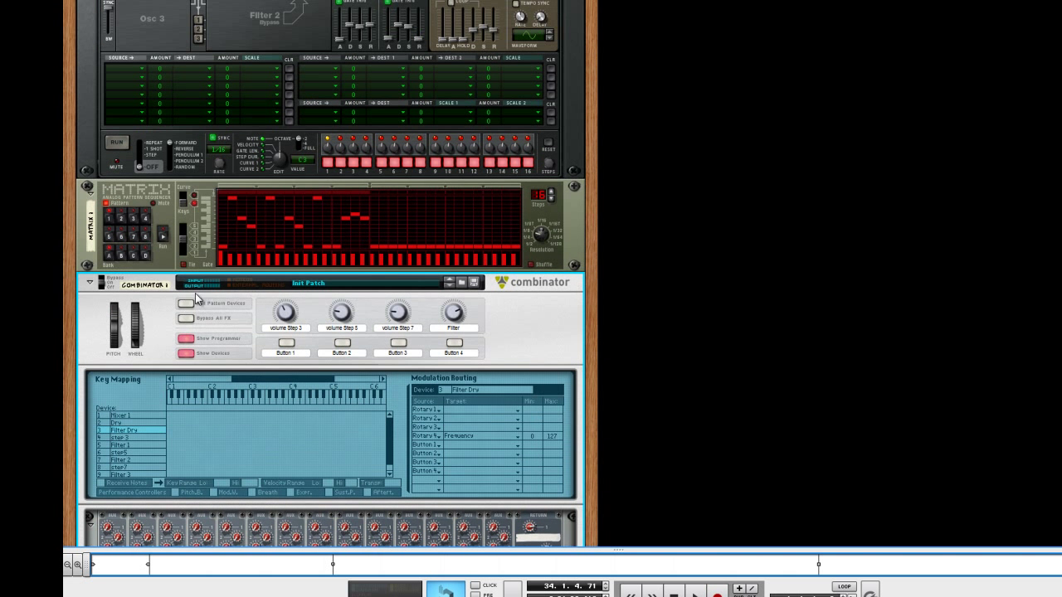
{"action": "right_click", "coordinate": [155, 207]}
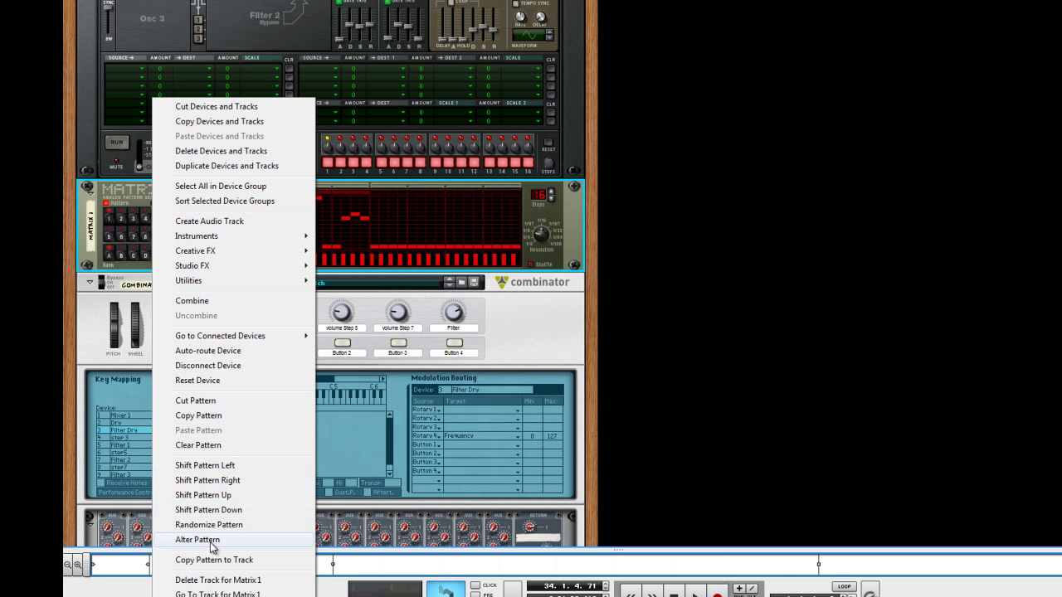
{"action": "left_click", "coordinate": [197, 415]}
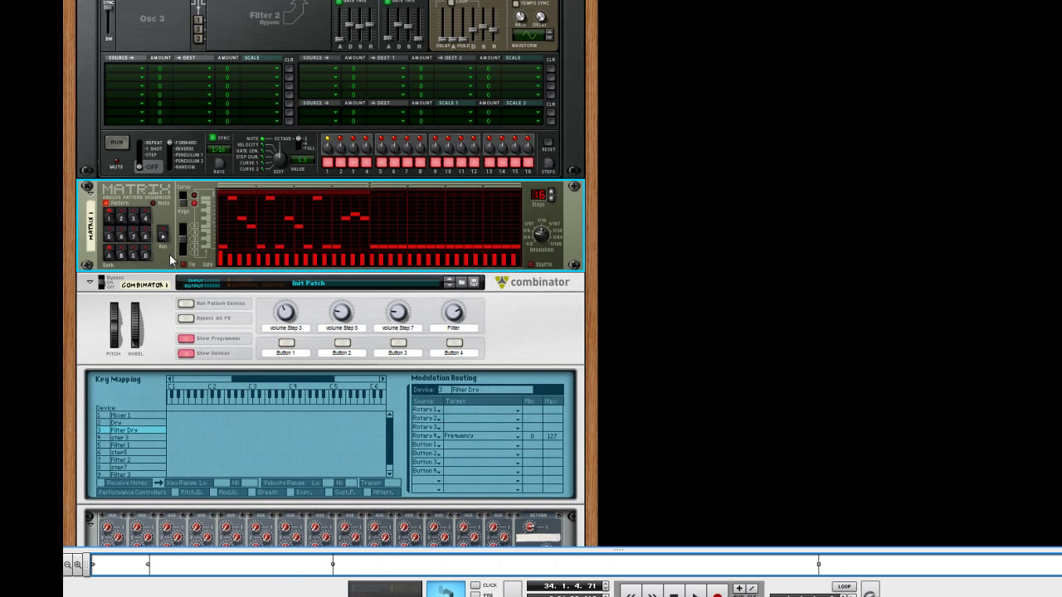
- Switch to the new song and add a Thor synthesizer followed by a Matrix Pattern Sequencer
{"action": "key", "text": "alt+Tab"}
{"action": "right_click", "coordinate": [335, 253]}
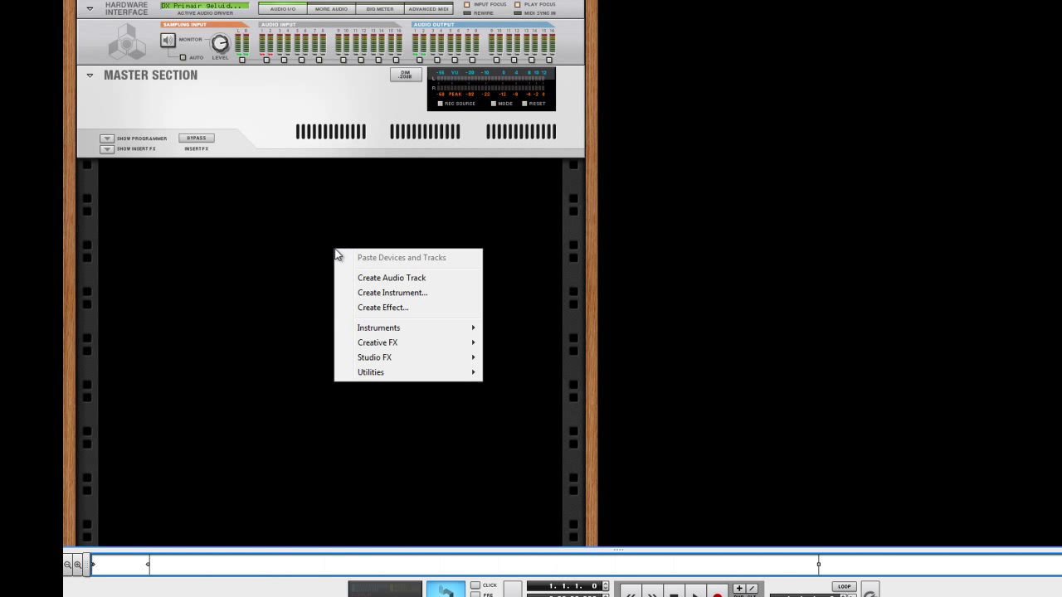
{"action": "mouse_move", "coordinate": [391, 329]}
{"action": "left_click", "coordinate": [580, 363]}
{"action": "right_click", "coordinate": [310, 322]}
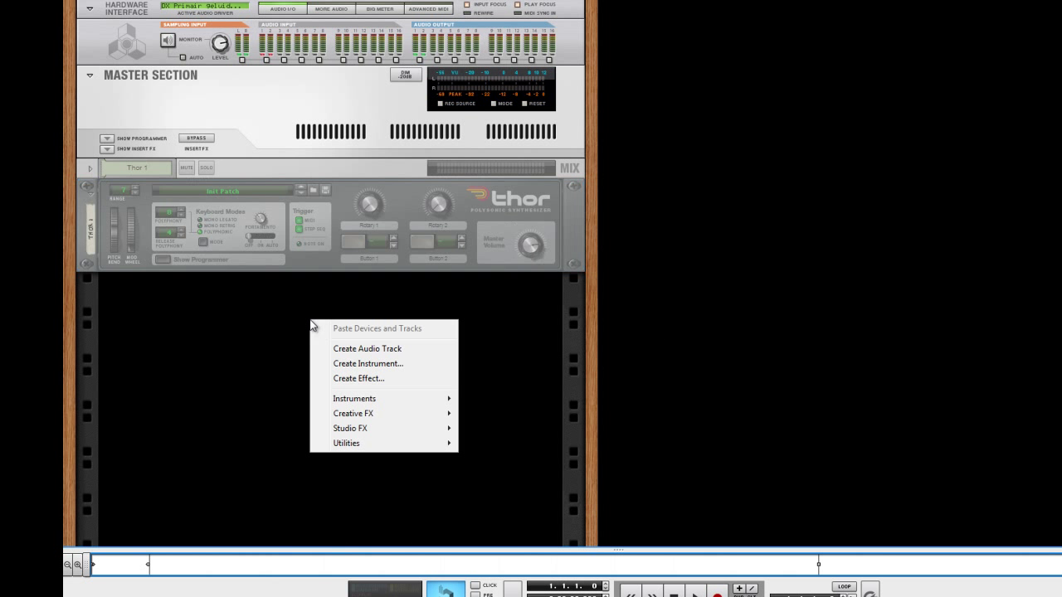
{"action": "mouse_move", "coordinate": [355, 443]}
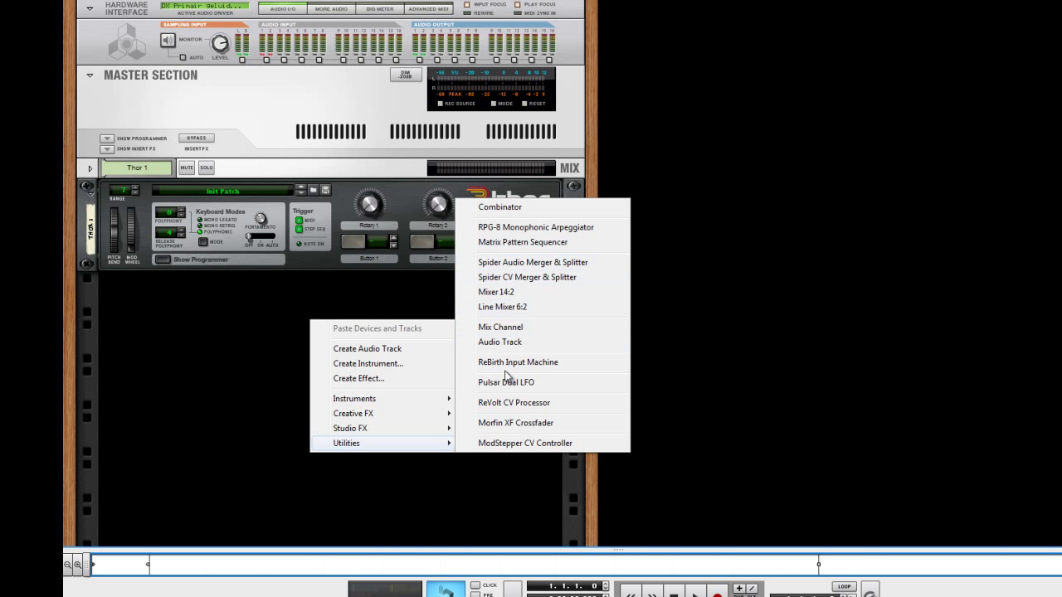
{"action": "left_click", "coordinate": [522, 243]}
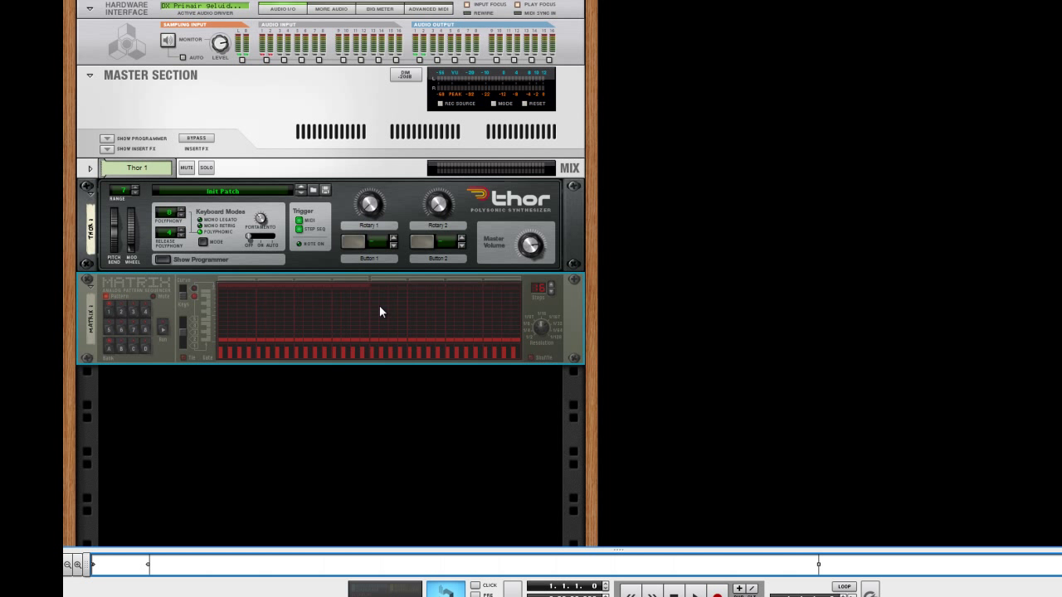
- Paste the copied pattern into the new Matrix and run it briefly to audition the notes
{"action": "right_click", "coordinate": [116, 284]}
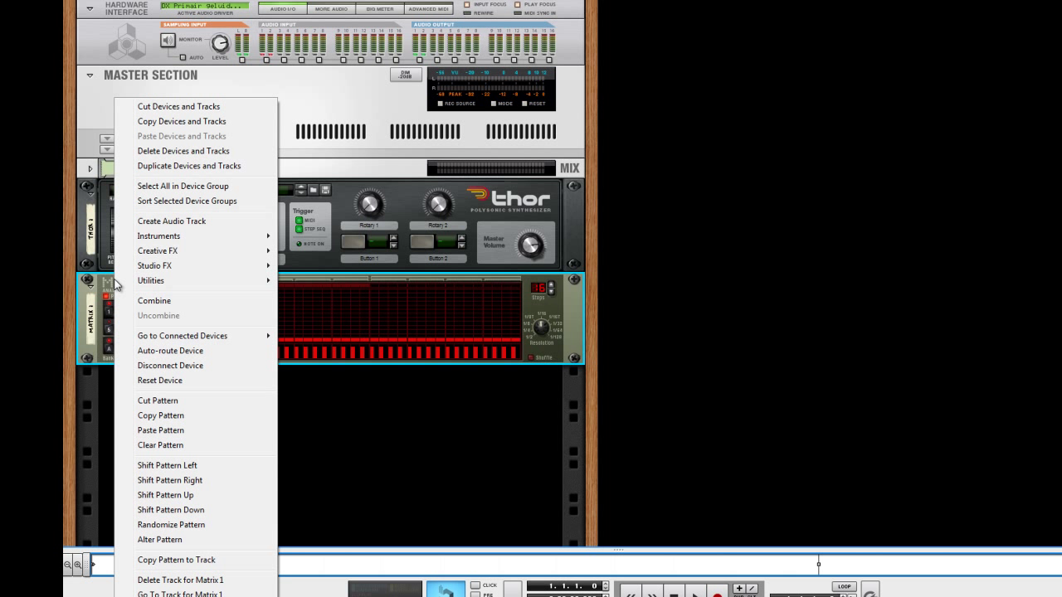
{"action": "left_click", "coordinate": [164, 429]}
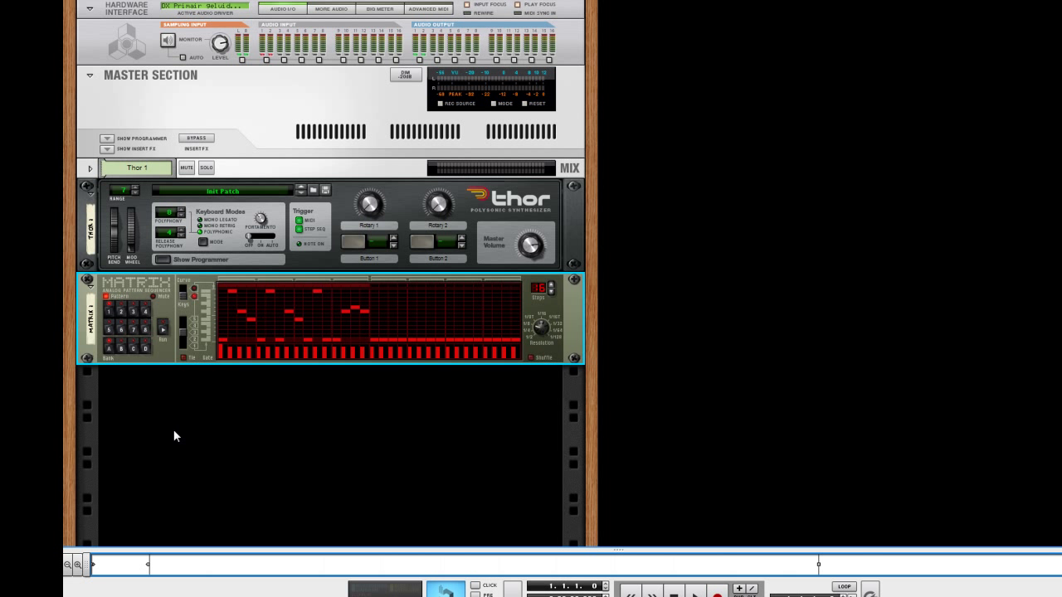
{"action": "left_click", "coordinate": [163, 329]}
{"action": "left_click", "coordinate": [163, 328]}
- Add an RV7000 Advanced Reverb as an effect on Thor
{"action": "right_click", "coordinate": [224, 262]}
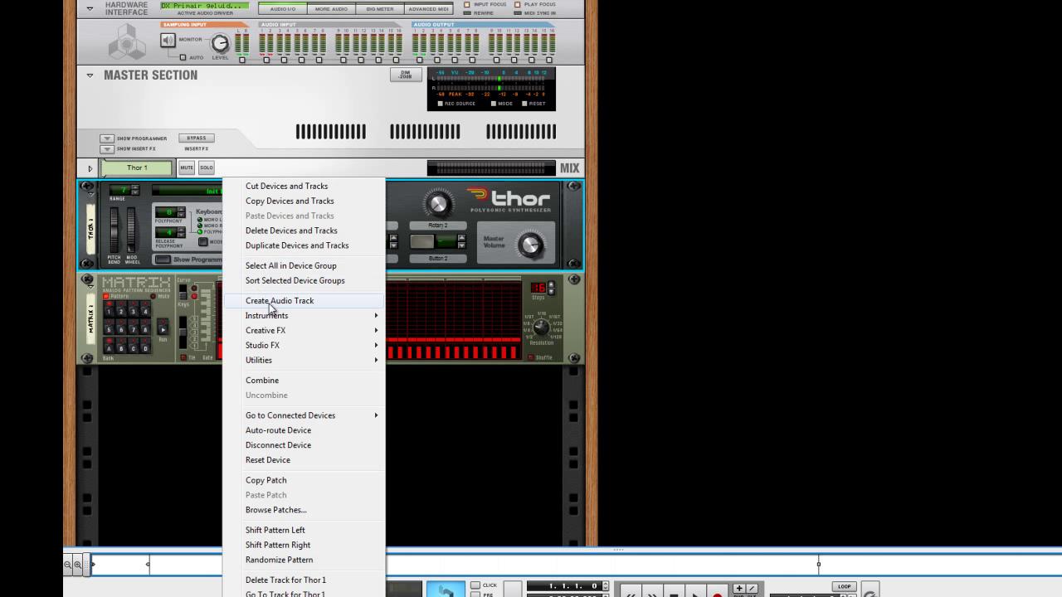
{"action": "mouse_move", "coordinate": [287, 347]}
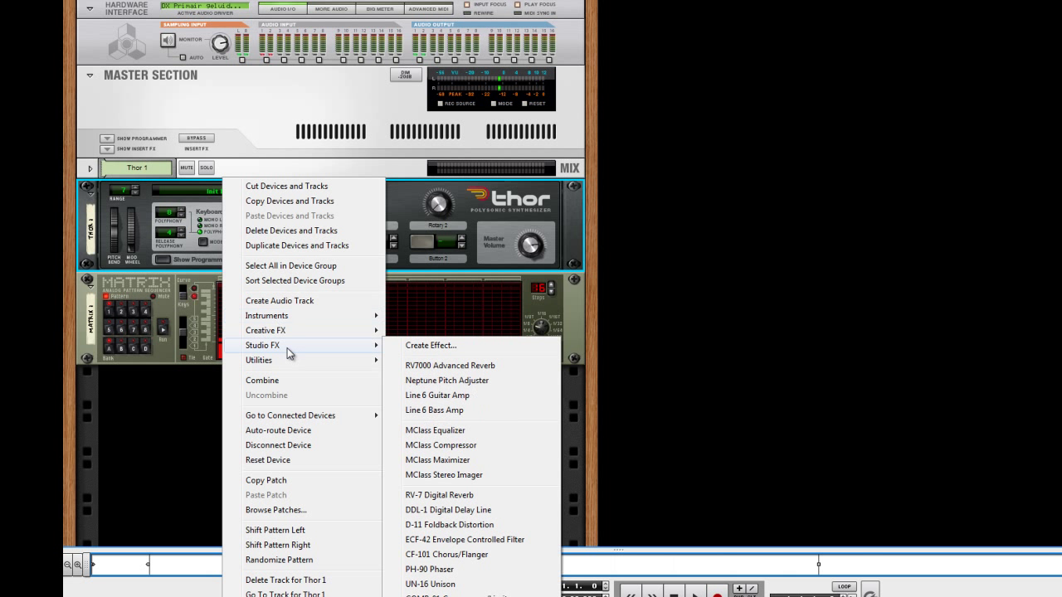
{"action": "left_click", "coordinate": [446, 366]}
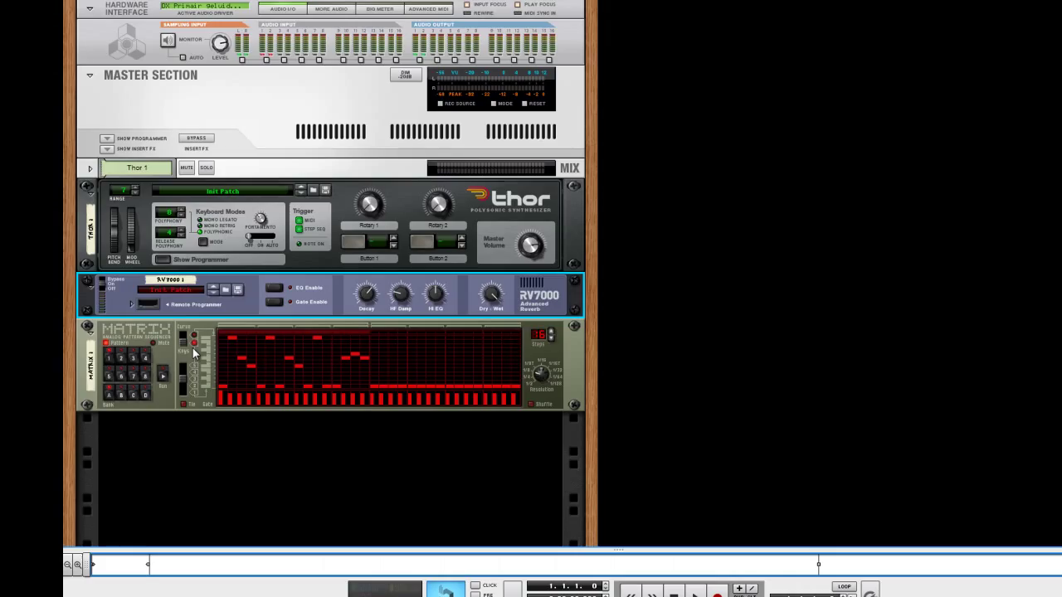
- Open the RV7000's remote programmer, select the Multi Tap algorithm and turn Decay fully down
{"action": "left_click", "coordinate": [131, 304]}
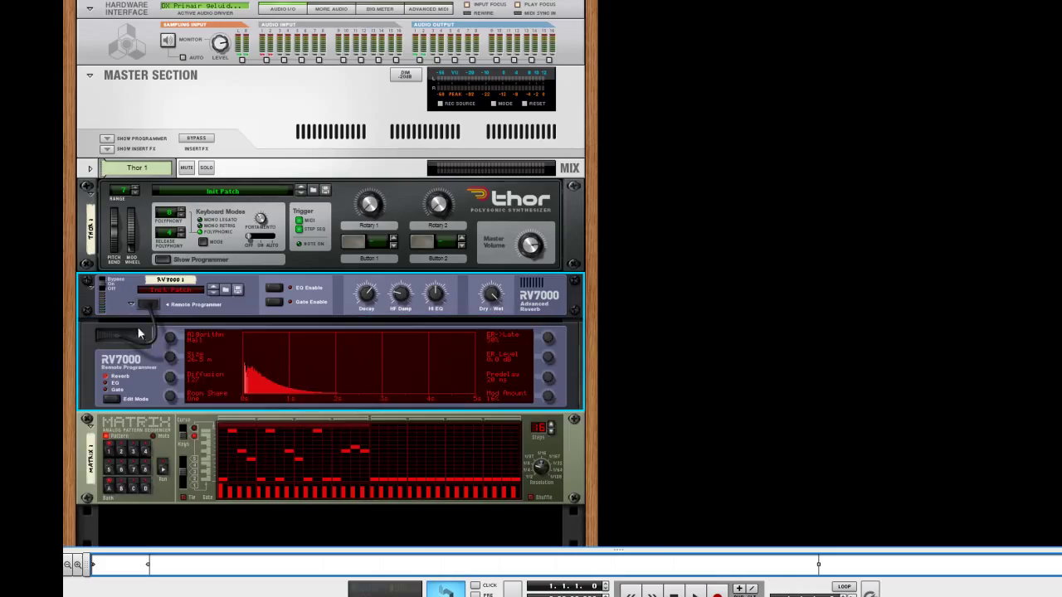
{"action": "left_click_drag", "start_coordinate": [172, 336], "coordinate": [174, 332]}
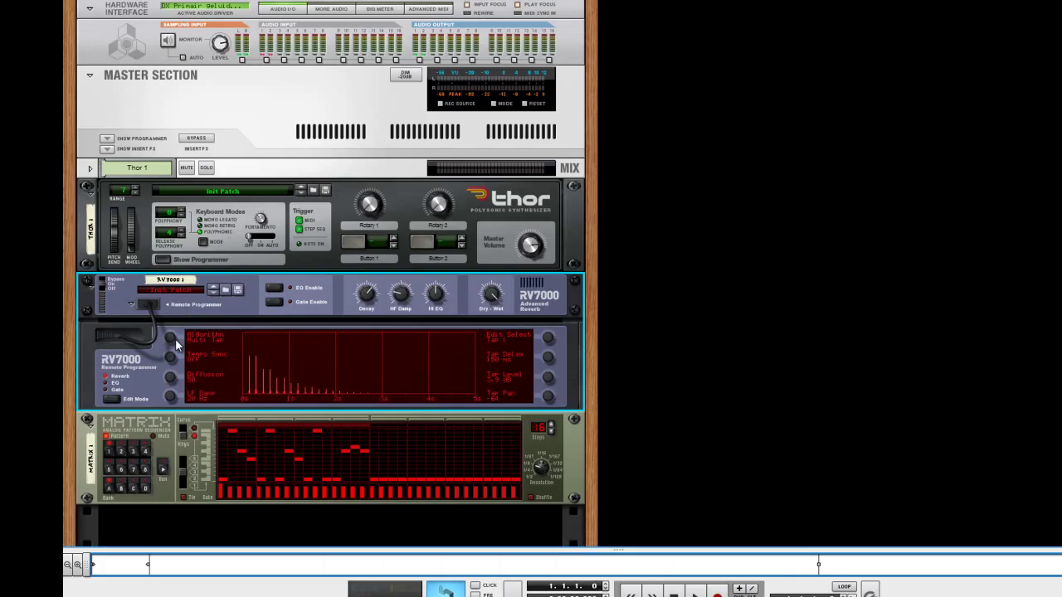
{"action": "mouse_move", "coordinate": [366, 301]}
{"action": "left_mouse_down"}
{"action": "mouse_move", "coordinate": [367, 352]}
{"action": "mouse_move", "coordinate": [367, 303]}
{"action": "left_mouse_up"}
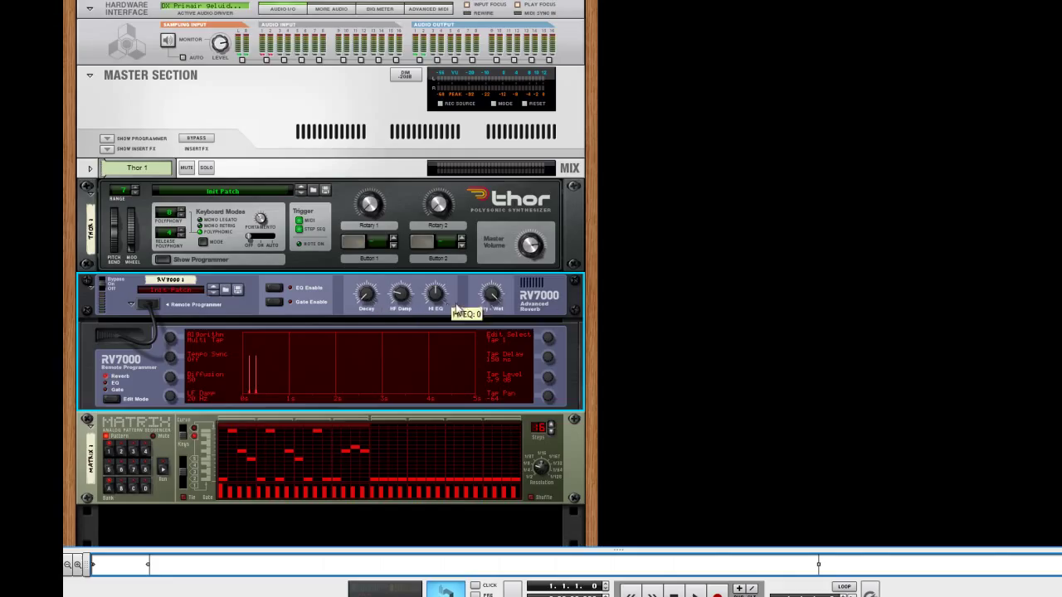
- Set the Multi Tap levels, with tap 1 at 4.4 dB, tap 3 raised and tap 4 at -17.0 dB
{"action": "scroll", "coordinate": [480, 319], "scroll_direction": "up", "scroll_amount": 4}
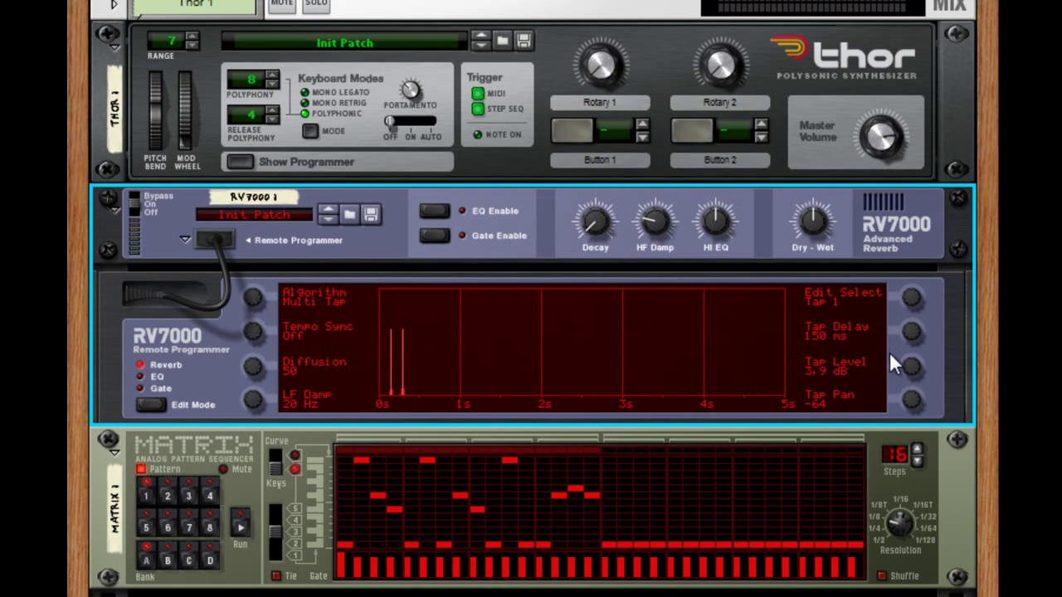
{"action": "left_click_drag", "start_coordinate": [904, 366], "coordinate": [918, 309]}
{"action": "left_click_drag", "start_coordinate": [912, 301], "coordinate": [916, 286]}
{"action": "mouse_move", "coordinate": [904, 300]}
{"action": "left_mouse_down"}
{"action": "mouse_move", "coordinate": [912, 315]}
{"action": "mouse_move", "coordinate": [913, 299]}
{"action": "left_mouse_up"}
{"action": "left_click_drag", "start_coordinate": [915, 369], "coordinate": [912, 300]}
{"action": "left_click_drag", "start_coordinate": [909, 366], "coordinate": [912, 365]}
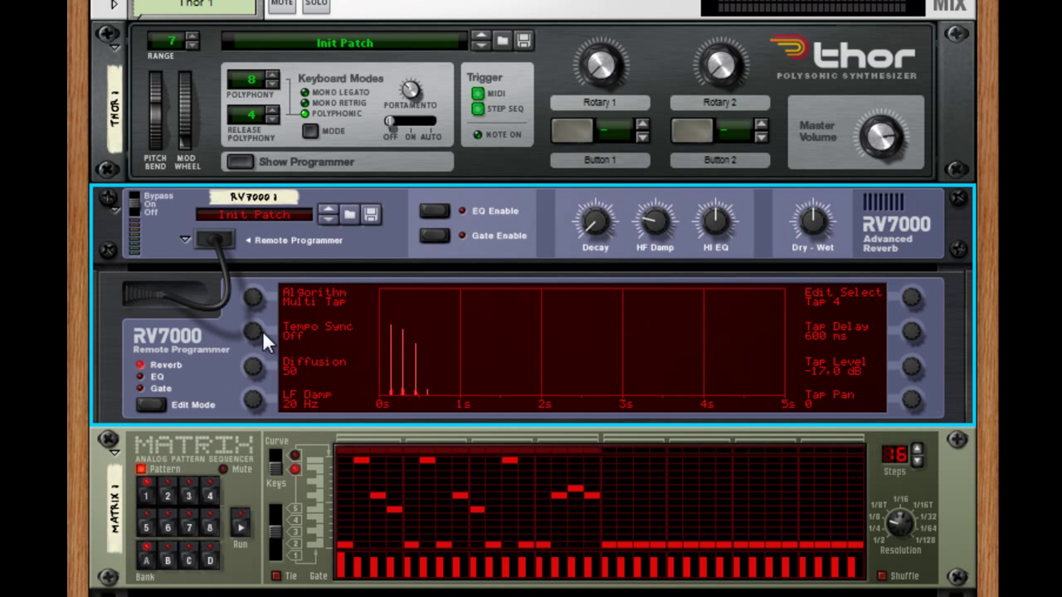
- Turn Tempo Sync on and set the tap delays to 3/16 for tap 1, 5/16 for tap 2 and 13/16 for tap 4, with tap 3 between
{"action": "left_click_drag", "start_coordinate": [260, 329], "coordinate": [260, 312]}
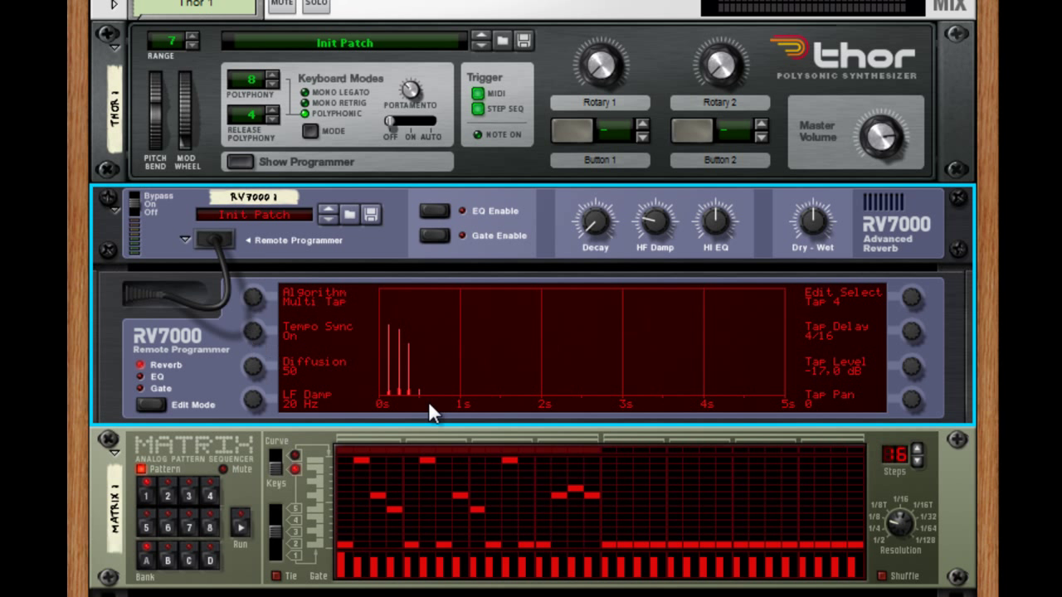
{"action": "left_click_drag", "start_coordinate": [917, 297], "coordinate": [913, 337]}
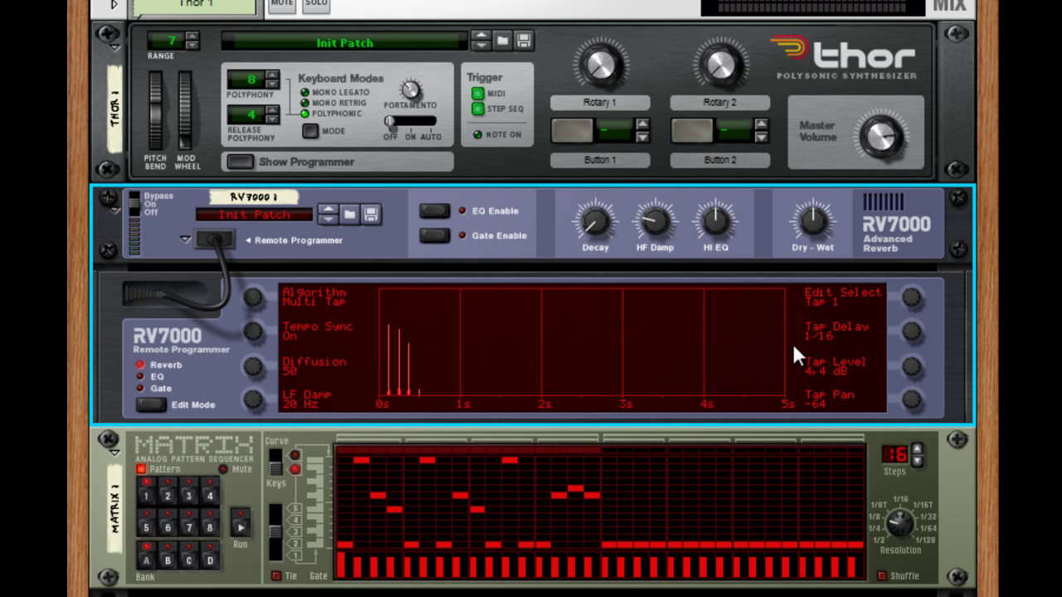
{"action": "left_click_drag", "start_coordinate": [904, 329], "coordinate": [919, 302]}
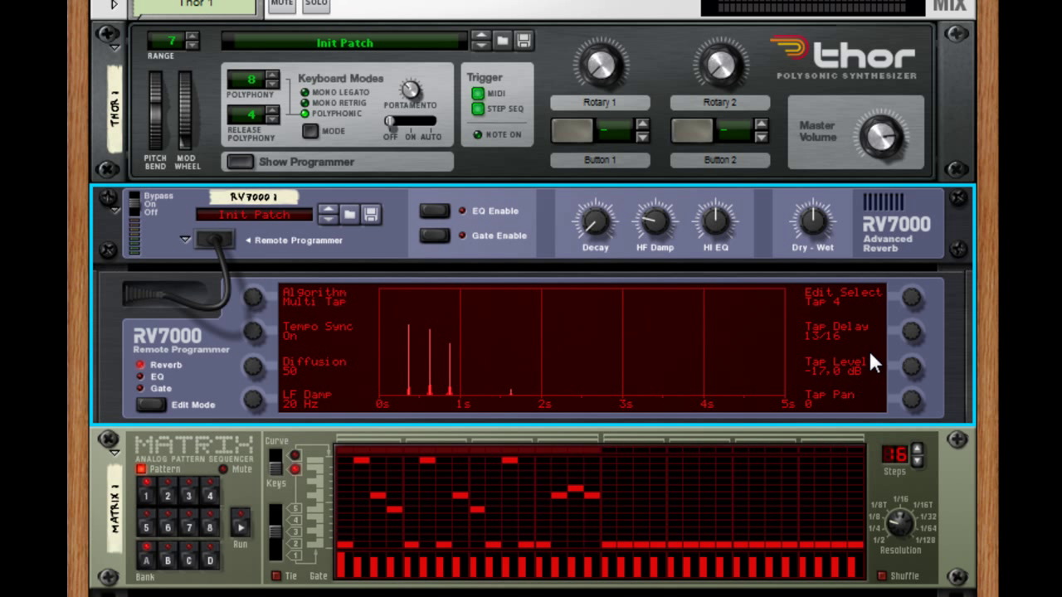
- Raise tap 4's level to -4.5 dB, adjust tap 3's pan and set tap 4's pan to 28
{"action": "left_click_drag", "start_coordinate": [908, 372], "coordinate": [916, 304]}
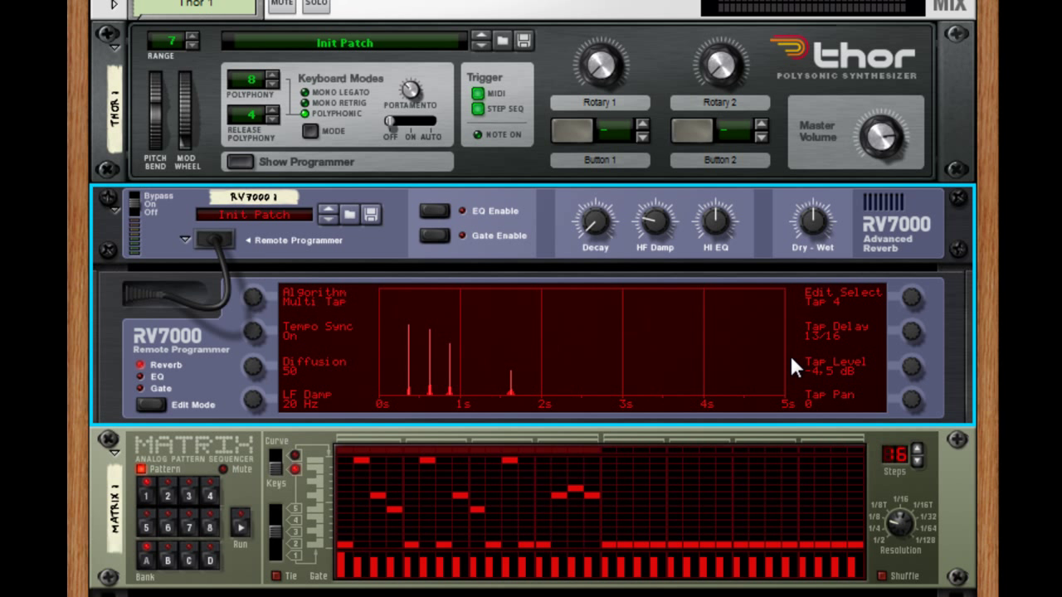
{"action": "left_click_drag", "start_coordinate": [910, 305], "coordinate": [913, 330]}
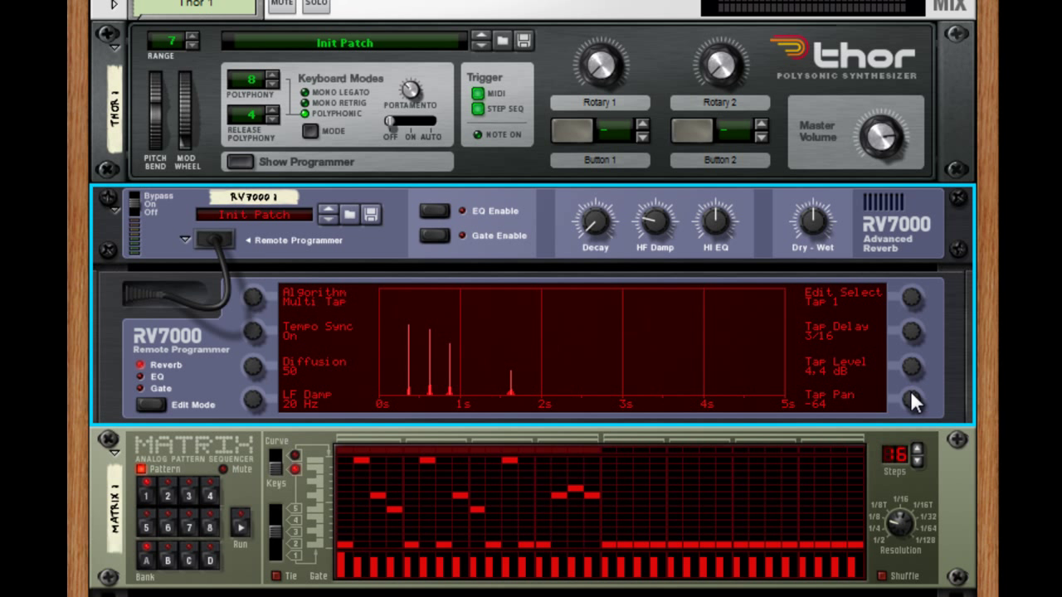
{"action": "mouse_move", "coordinate": [912, 300]}
{"action": "left_mouse_down"}
{"action": "mouse_move", "coordinate": [916, 290]}
{"action": "mouse_move", "coordinate": [920, 306]}
{"action": "left_mouse_up"}
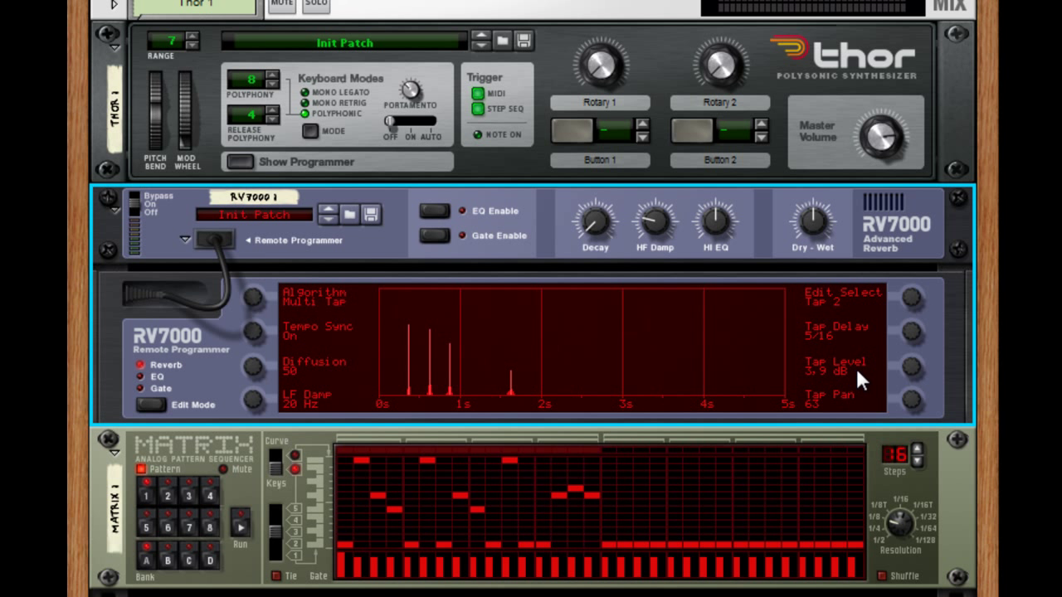
{"action": "mouse_move", "coordinate": [904, 293]}
{"action": "left_mouse_down"}
{"action": "mouse_move", "coordinate": [912, 297]}
{"action": "mouse_move", "coordinate": [913, 279]}
{"action": "mouse_move", "coordinate": [918, 307]}
{"action": "left_mouse_up"}
{"action": "left_click_drag", "start_coordinate": [897, 400], "coordinate": [909, 414]}
{"action": "left_click_drag", "start_coordinate": [904, 297], "coordinate": [910, 324]}
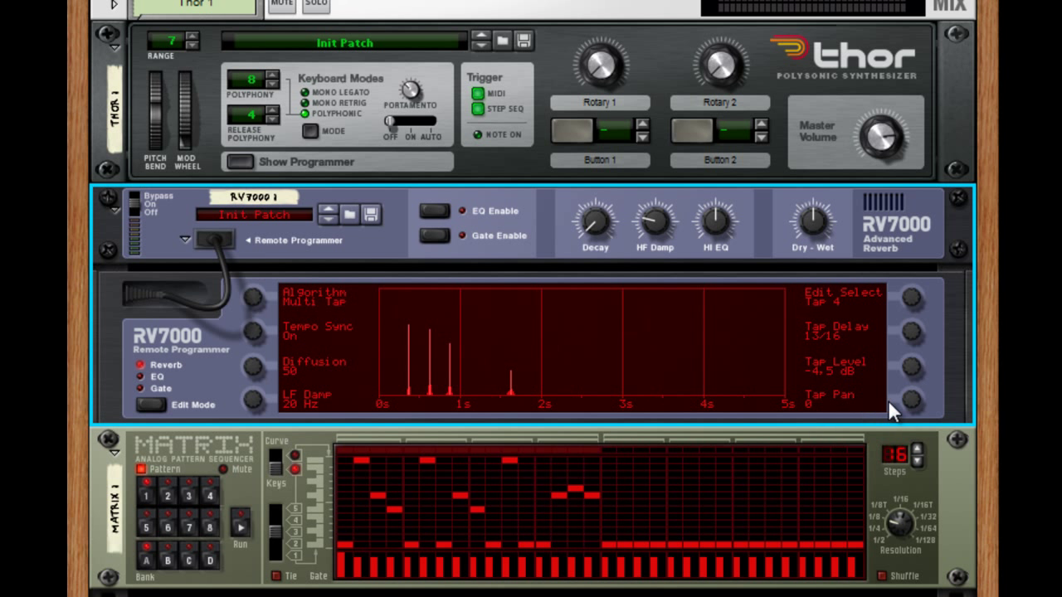
{"action": "left_click_drag", "start_coordinate": [912, 402], "coordinate": [918, 345]}
- Raise the Multi Tap Diffusion to 119, start playback and turn Diffusion up to its maximum while auditioning the pattern
{"action": "mouse_move", "coordinate": [249, 368]}
{"action": "left_mouse_down"}
{"action": "mouse_move", "coordinate": [255, 326]}
{"action": "mouse_move", "coordinate": [242, 351]}
{"action": "mouse_move", "coordinate": [253, 382]}
{"action": "left_mouse_up"}
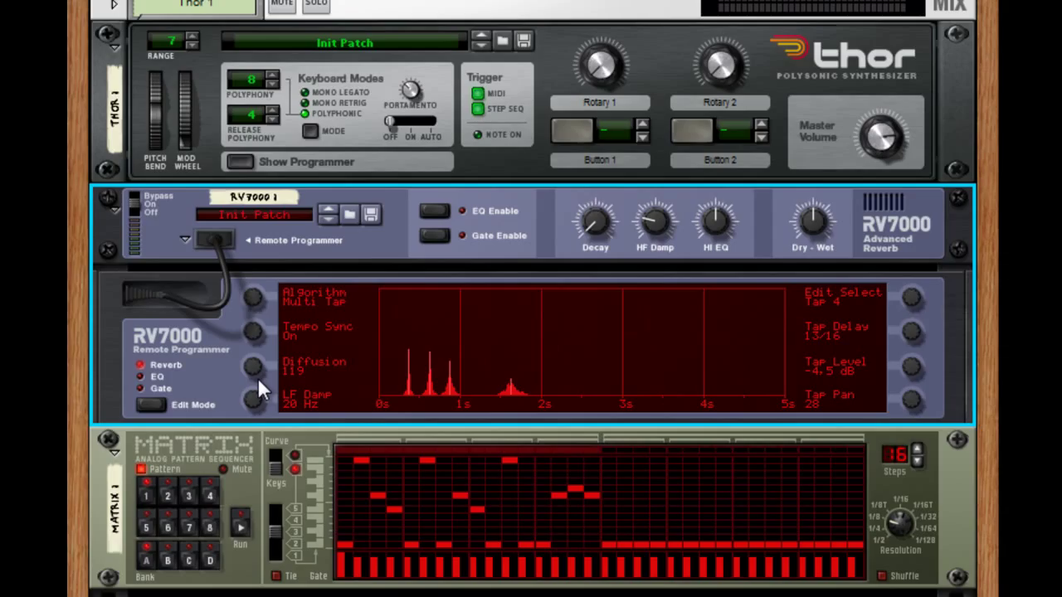
{"action": "key", "text": "space"}
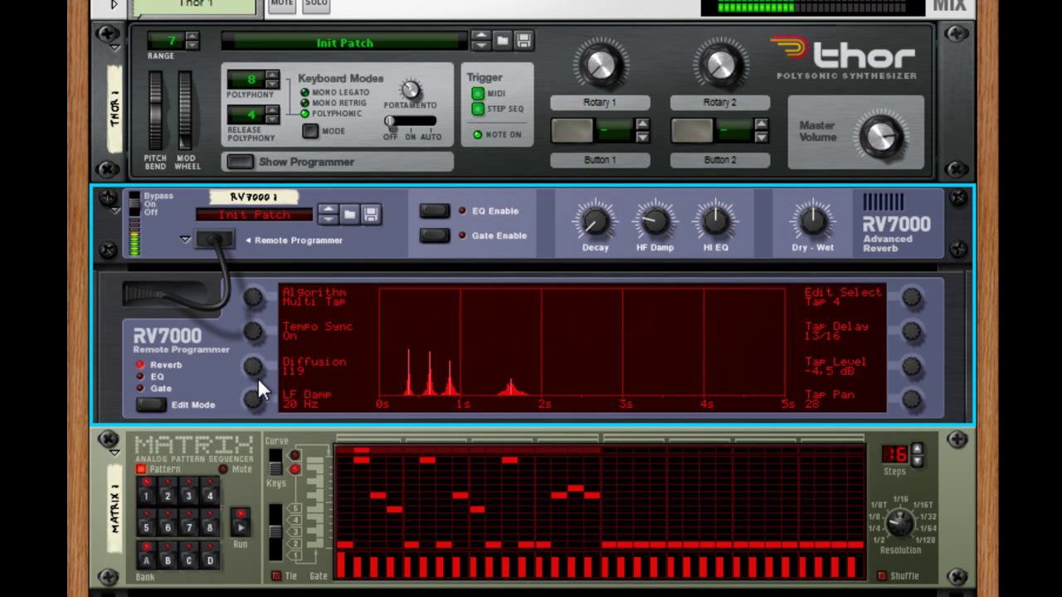
{"action": "left_click_drag", "start_coordinate": [256, 374], "coordinate": [271, 353]}
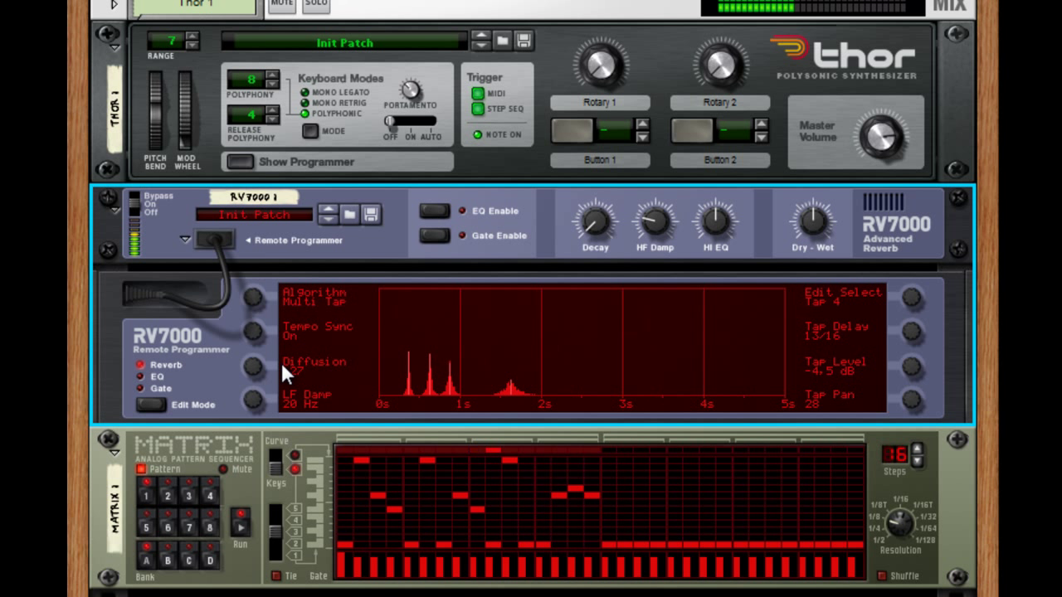